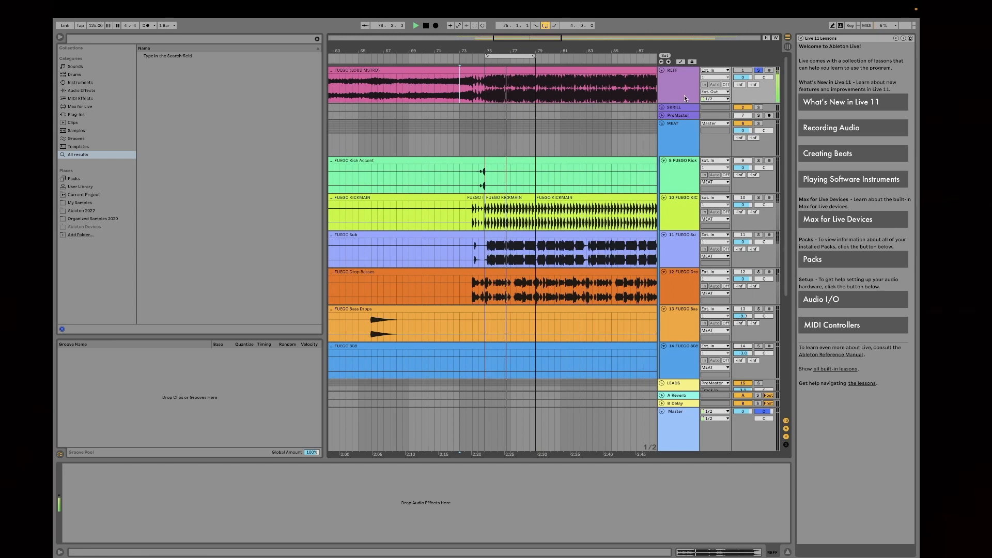
# Step: Stop playback, zoom the timeline around the looped section, and turn off solo on the REFF track
pyautogui.press('space')
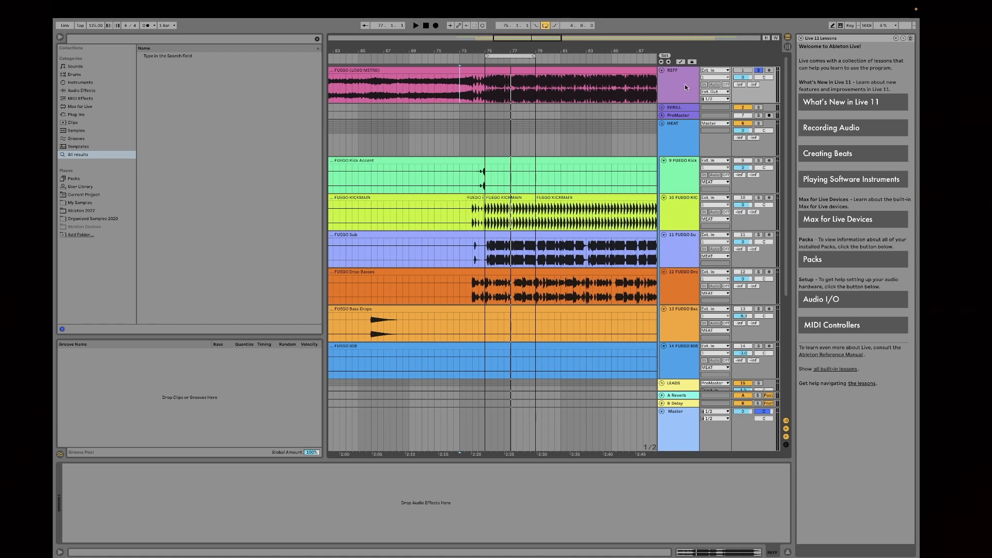
pyautogui.click(508, 56)
pyautogui.moveTo(508, 51); pyautogui.dragTo(491, 40)
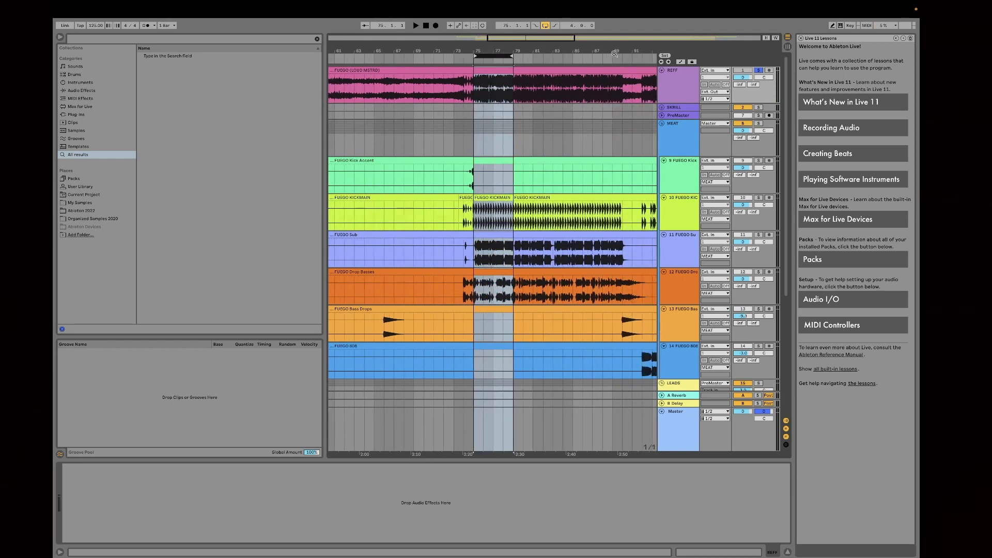
pyautogui.click(759, 70)
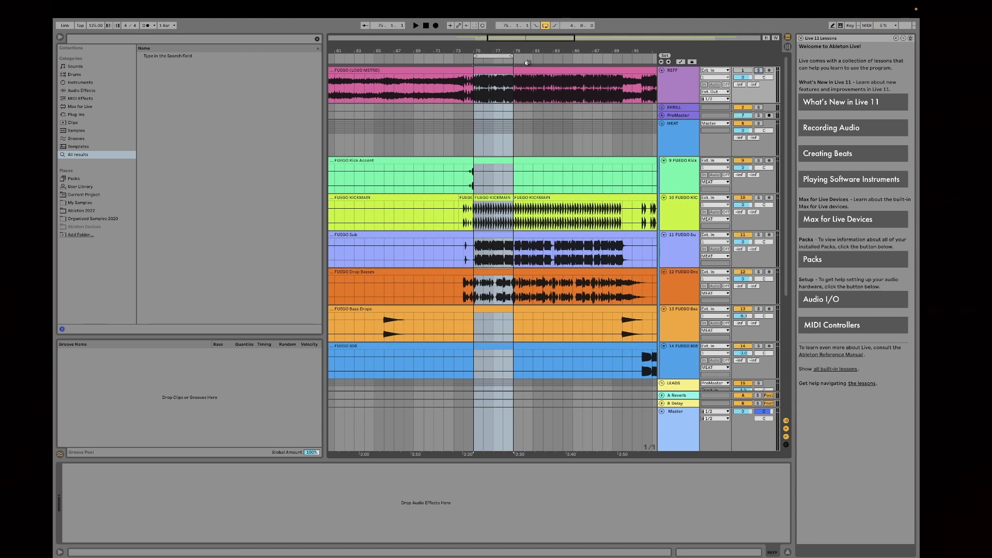
pyautogui.click(493, 56)
pyautogui.rightClick(495, 54)
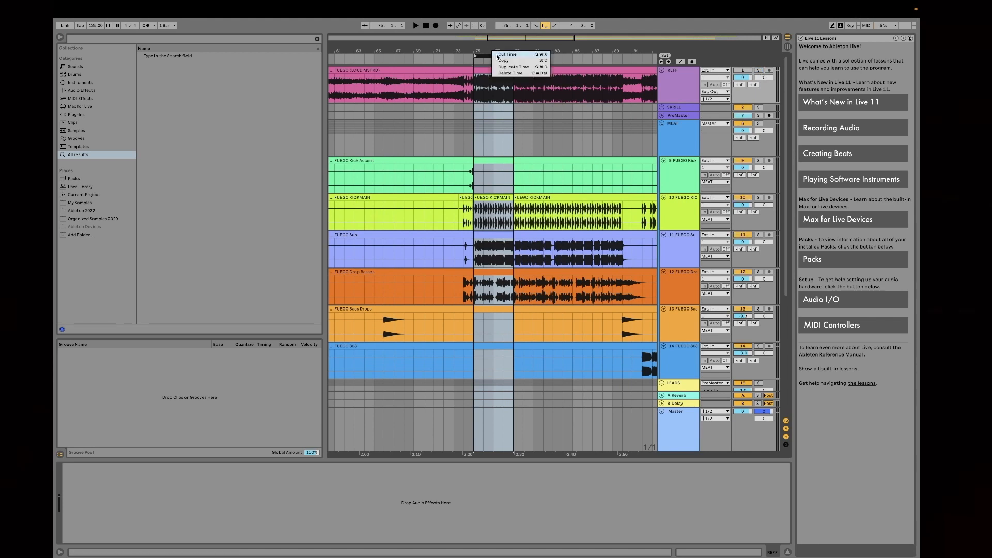
pyautogui.click(467, 53)
pyautogui.moveTo(481, 49); pyautogui.dragTo(506, 49)
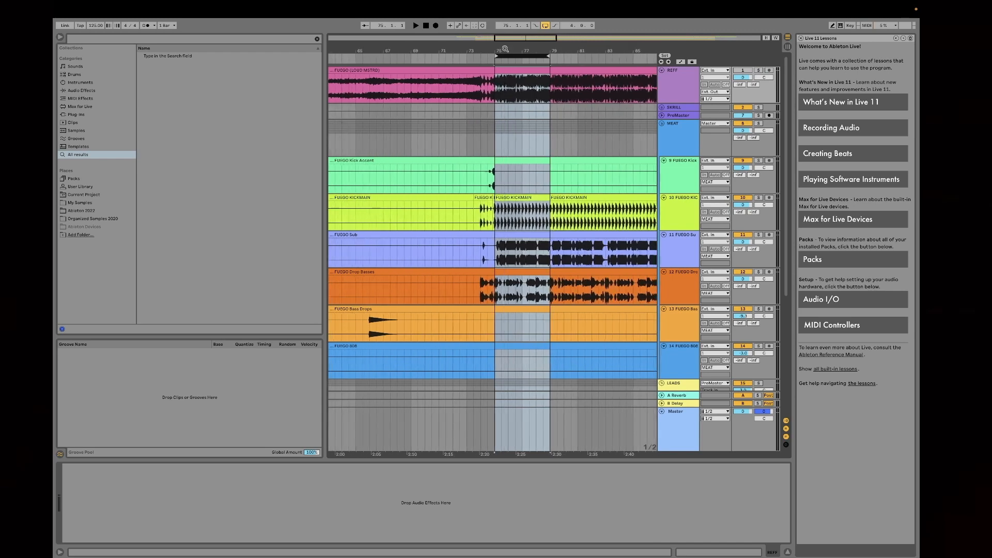
# Step: Examine the device chains of the MEAT group and its Kick Accent, KICKMAIN, Sub and Drop Basses tracks
pyautogui.click(683, 141)
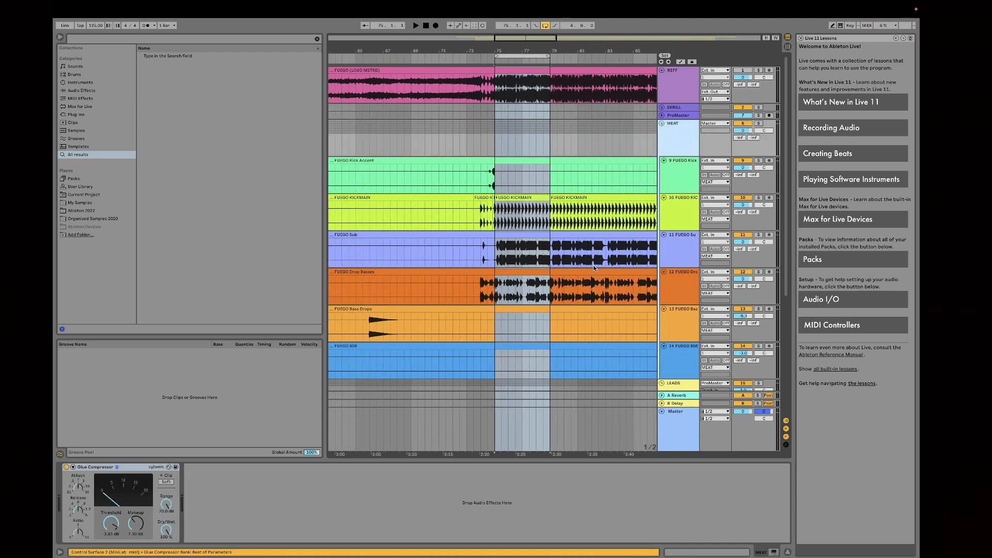
pyautogui.click(533, 56)
pyautogui.moveTo(534, 50); pyautogui.dragTo(533, 57)
pyautogui.click(677, 141)
pyautogui.click(680, 179)
pyautogui.click(682, 215)
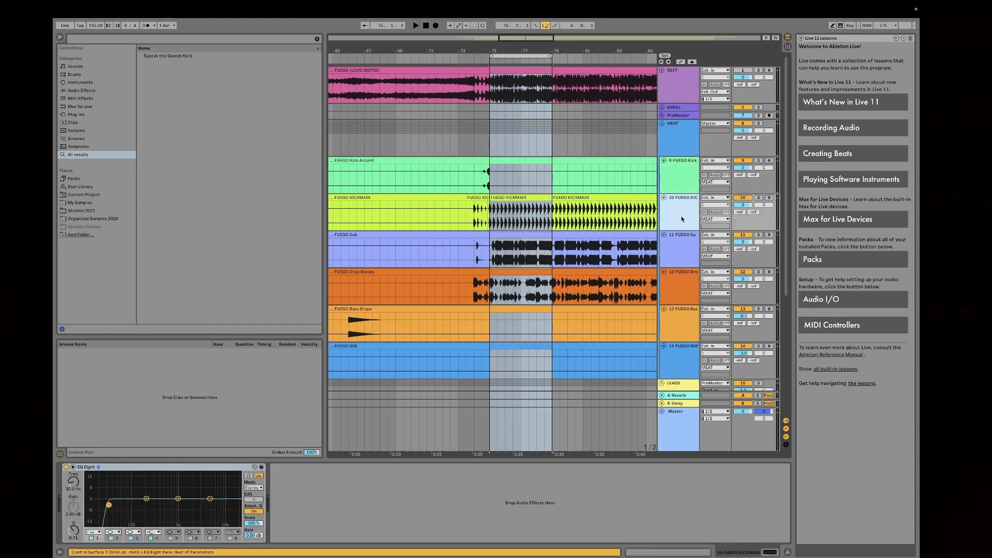
pyautogui.click(681, 254)
pyautogui.click(684, 290)
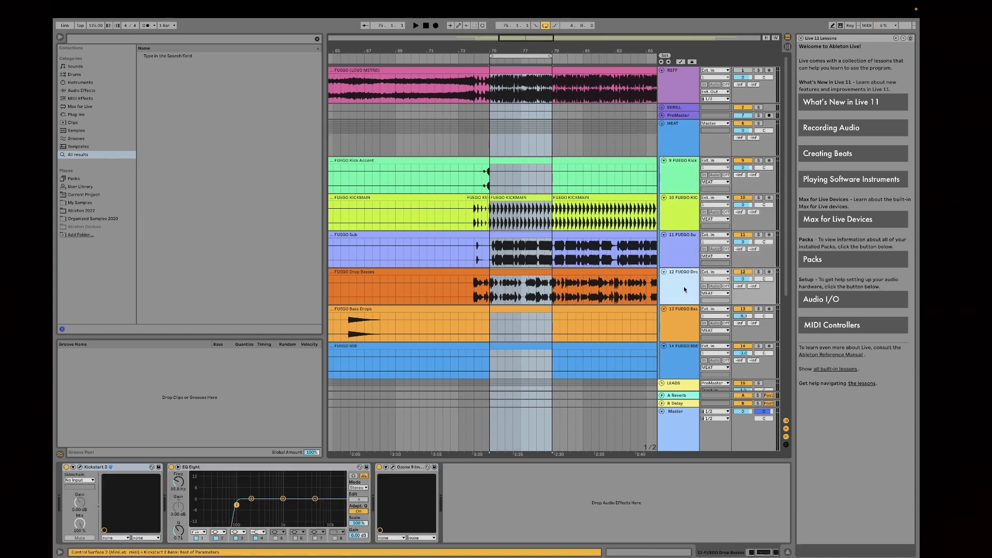
# Step: Audition the looped section with the MEAT group and its Glue Compressor soloed, and clear the group's solo
pyautogui.click(677, 137)
pyautogui.click(759, 125)
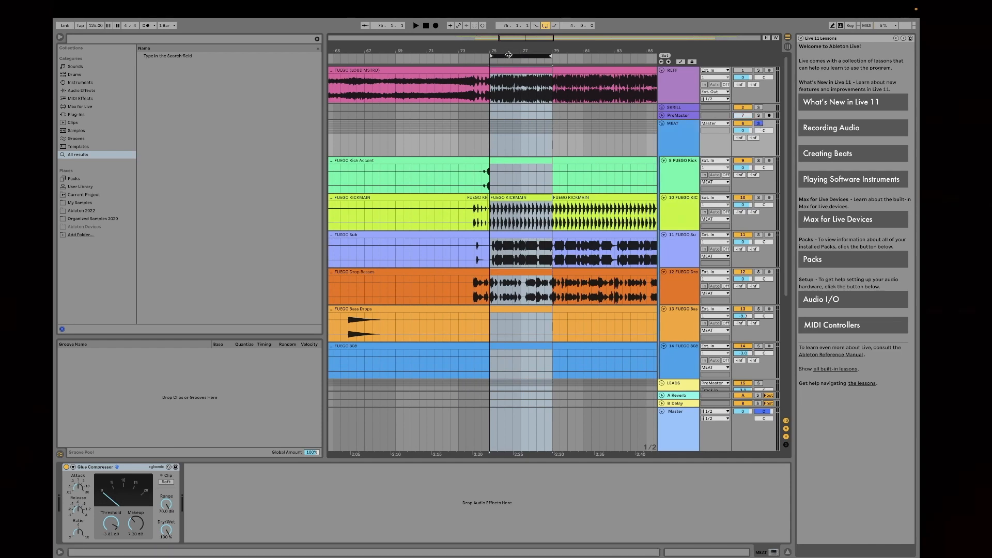
pyautogui.press('space')
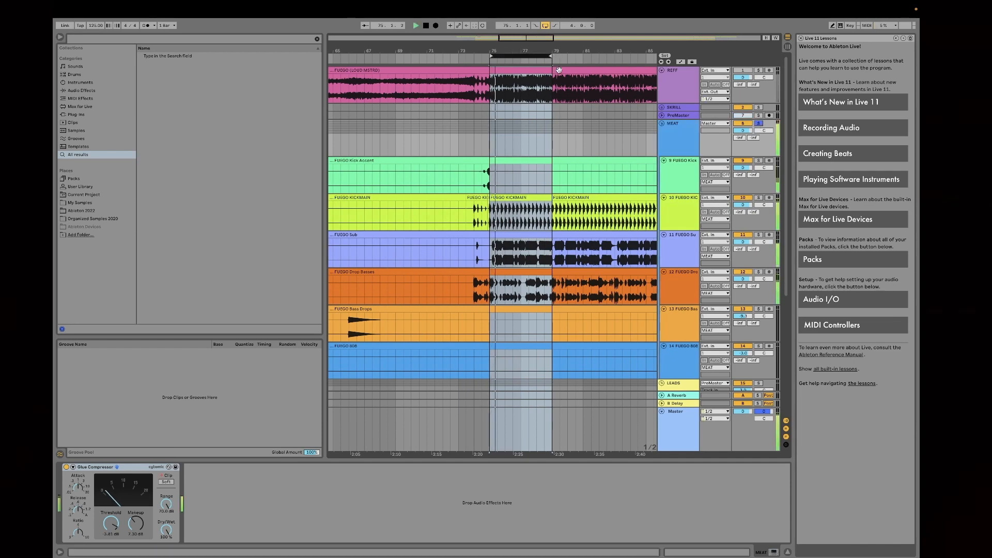
pyautogui.click(687, 145)
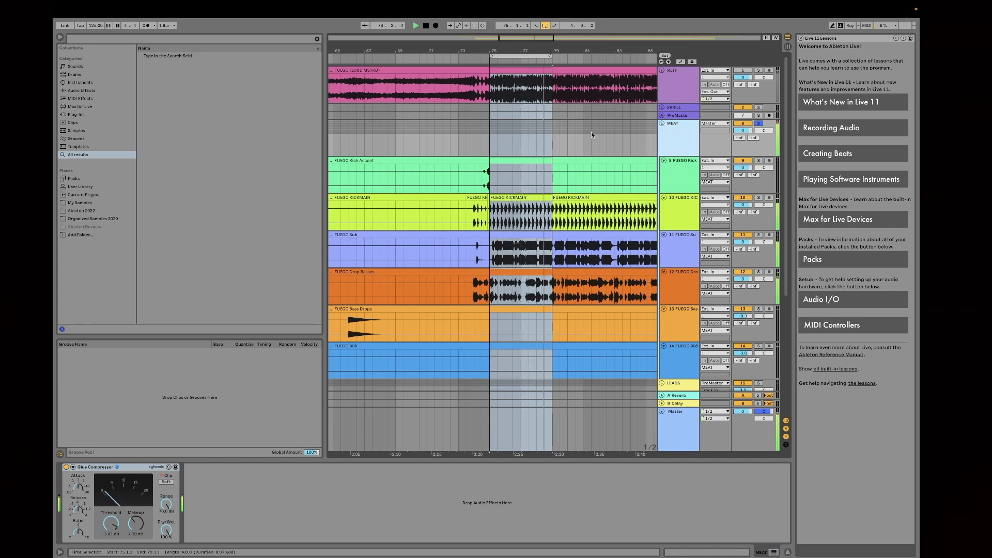
pyautogui.press('space')
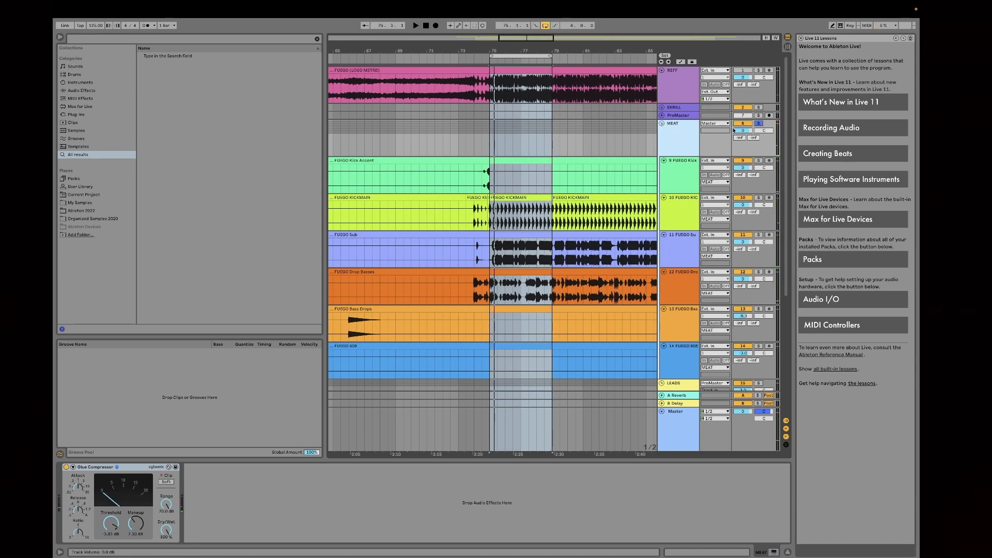
pyautogui.scroll(-2, 679, 143)
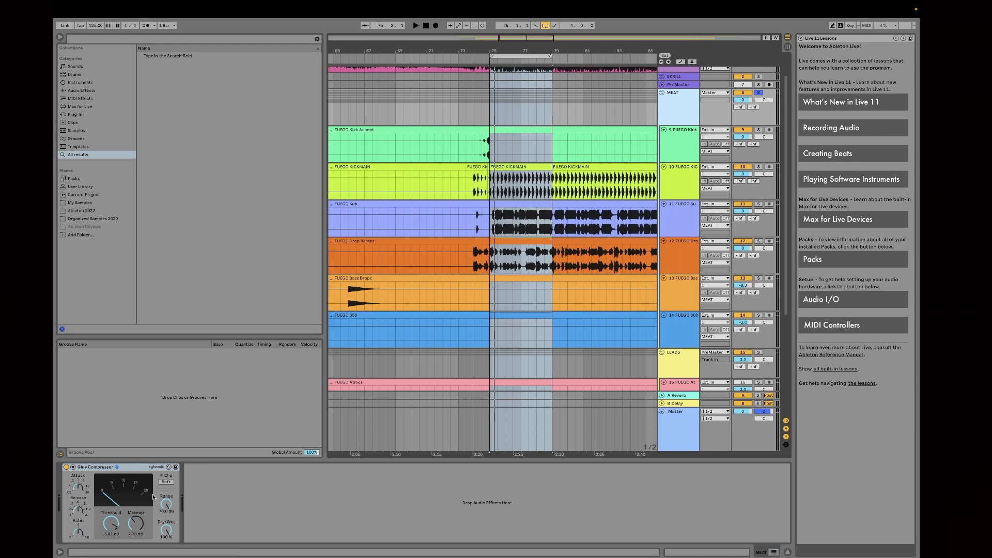
pyautogui.click(759, 93)
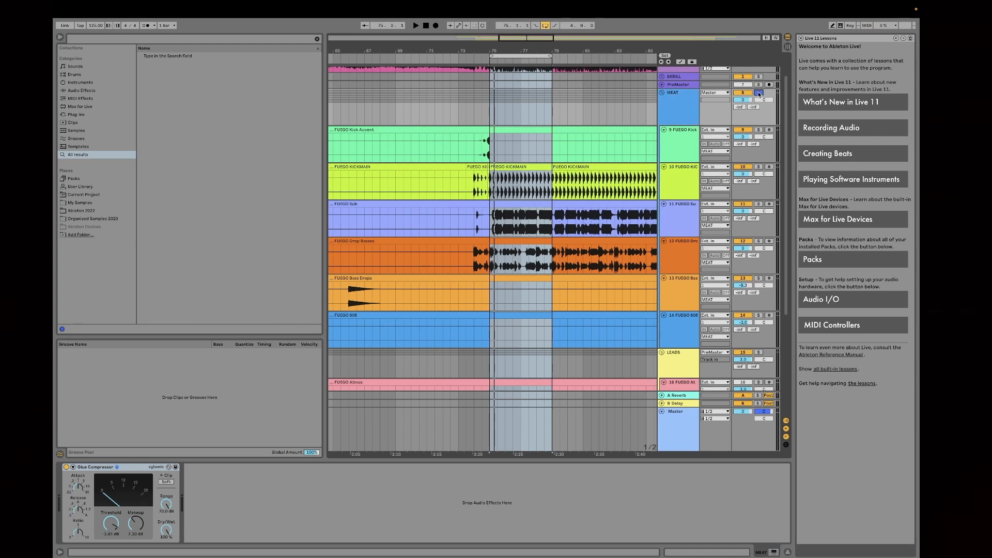
# Step: Solo the FUEGO KICKMAIN track and play the looped section with its EQ Eight in view
pyautogui.click(682, 173)
pyautogui.click(523, 58)
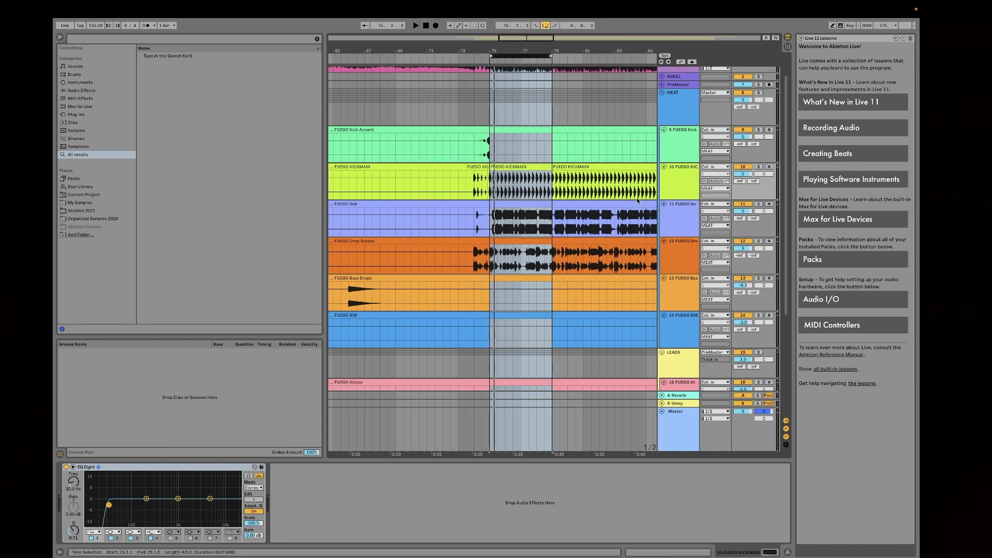
pyautogui.click(670, 190)
pyautogui.click(761, 166)
pyautogui.press('space')
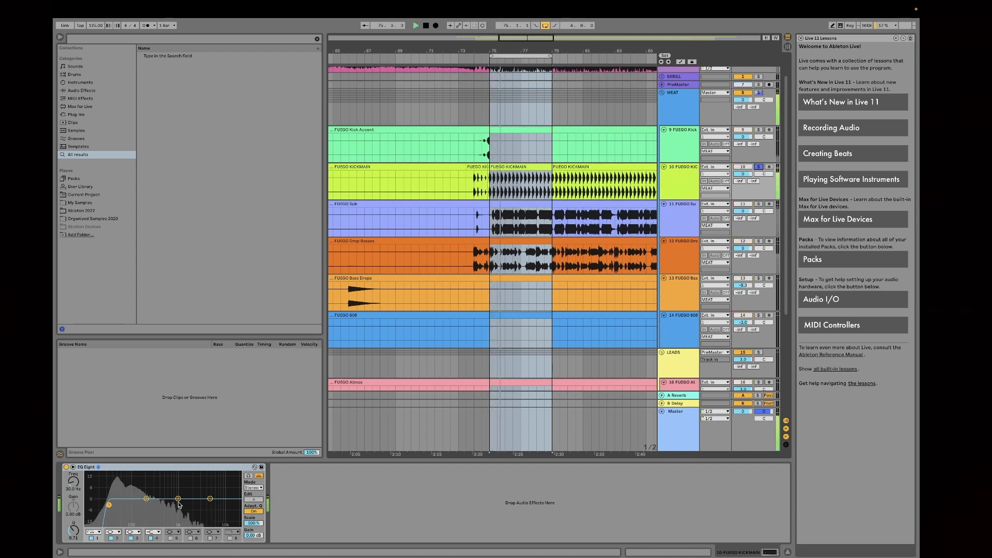
# Step: Compare the KICKMAIN sound with EQ Eight bypassed and re-enabled, and clear the track's solo
pyautogui.click(66, 467)
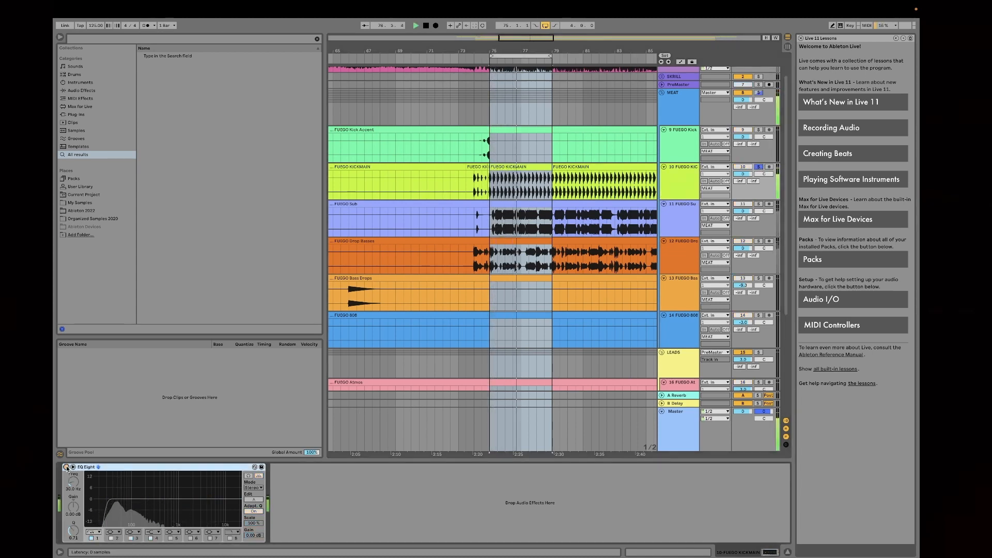
pyautogui.click(67, 467)
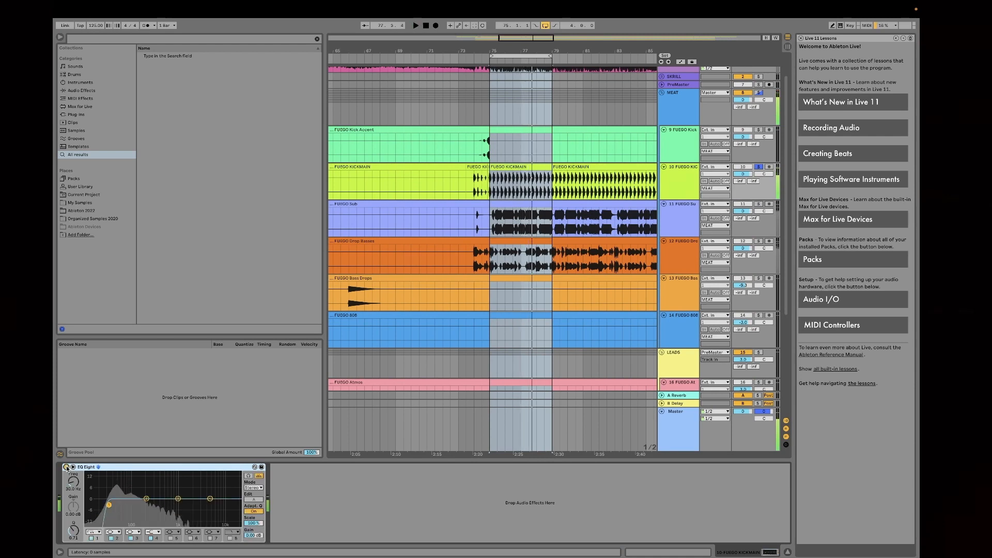
pyautogui.click(108, 505)
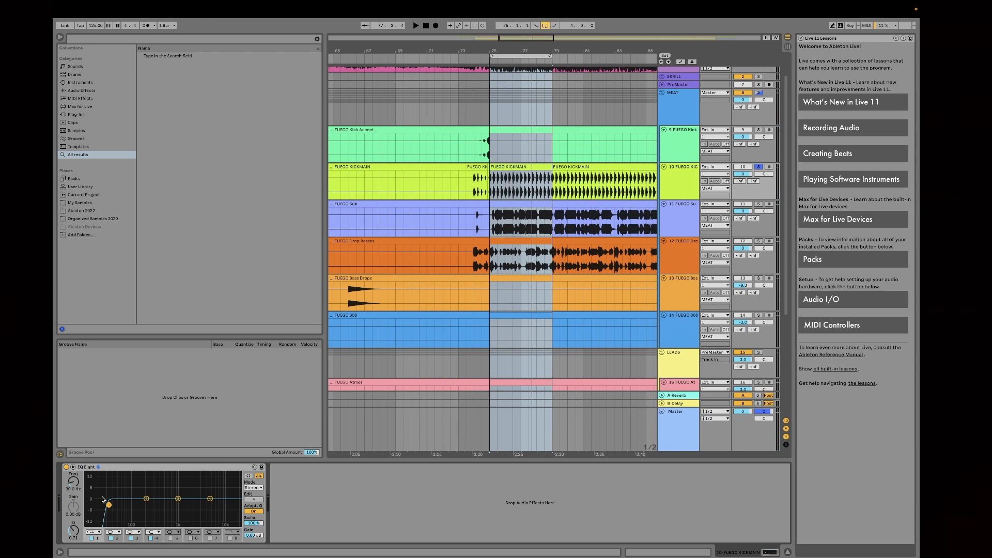
pyautogui.click(759, 167)
# Step: Audition the looped section of the REFF reference track in solo, and clear its solo
pyautogui.scroll(2, 739, 112)
pyautogui.click(758, 70)
pyautogui.click(534, 57)
pyautogui.press('space')
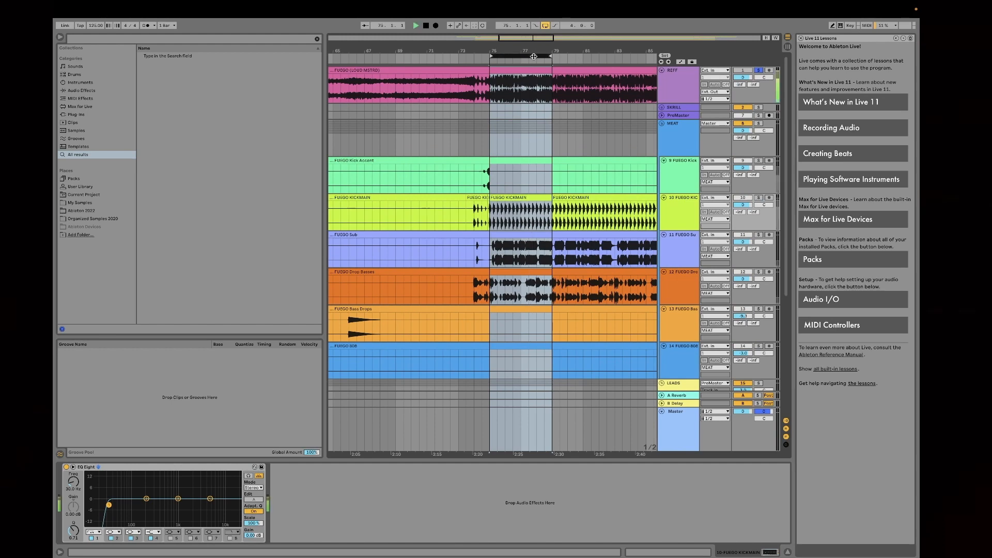
pyautogui.click(758, 71)
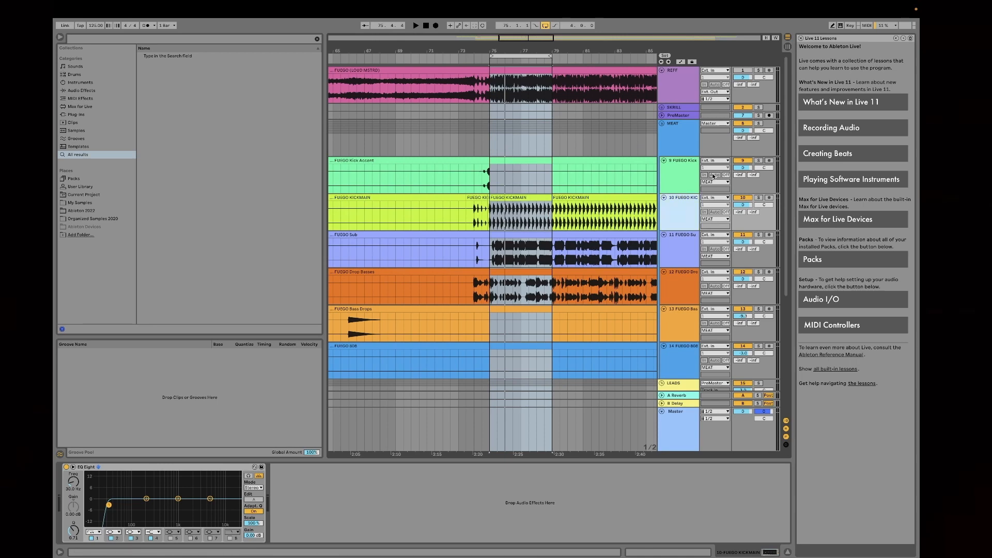
# Step: Solo the FUEGO Sub track and audition the looped section through its device rack
pyautogui.scroll(-2, 678, 212)
pyautogui.click(681, 222)
pyautogui.click(758, 212)
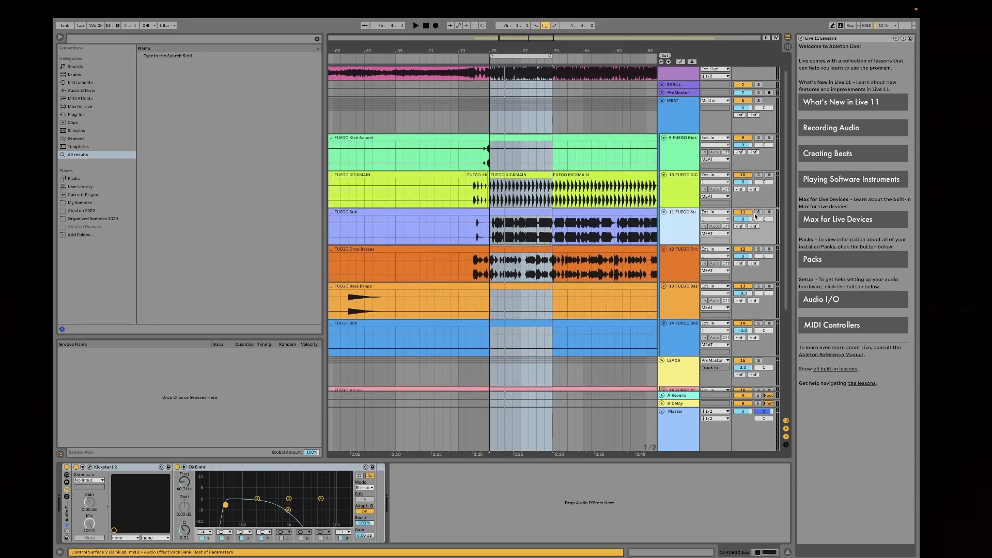
pyautogui.click(499, 56)
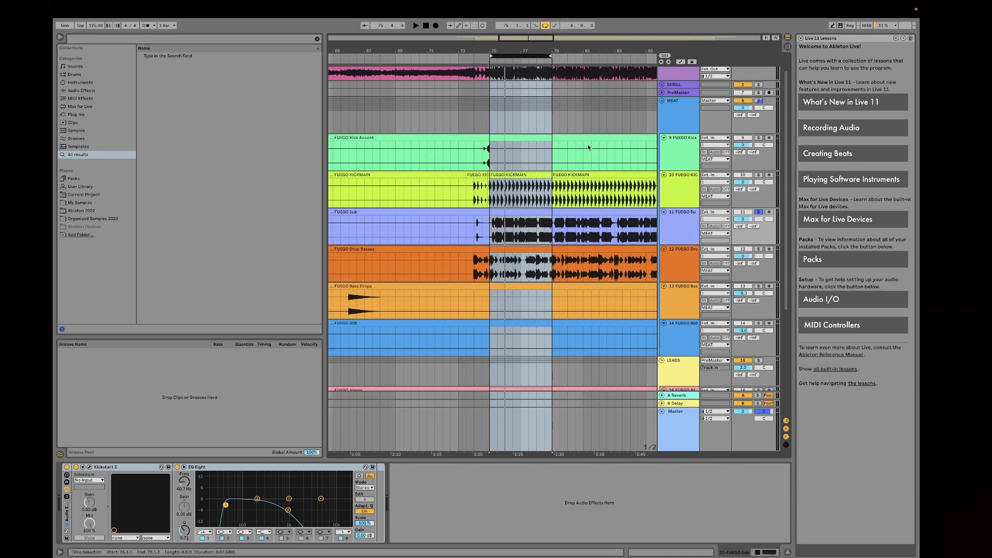
pyautogui.click(695, 228)
pyautogui.press('space')
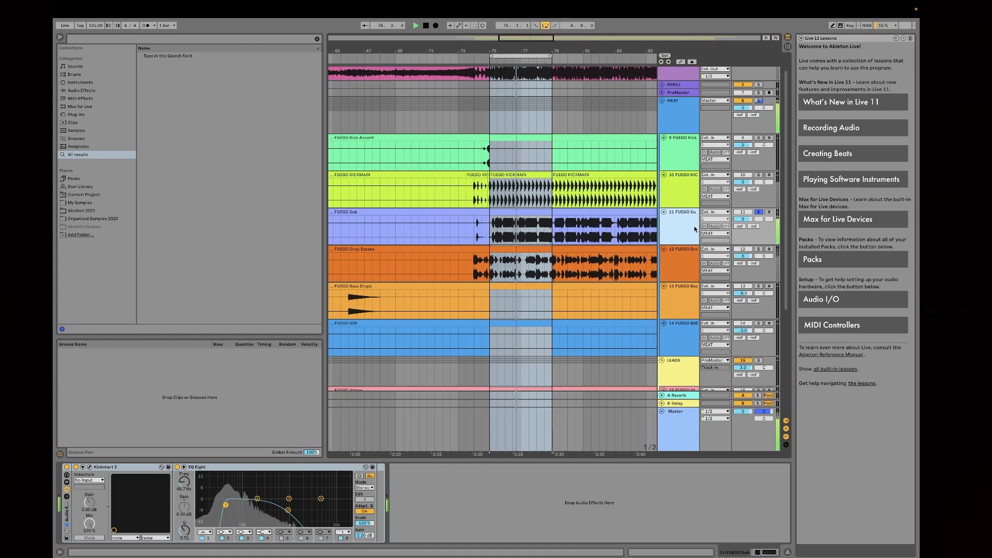
pyautogui.press('space')
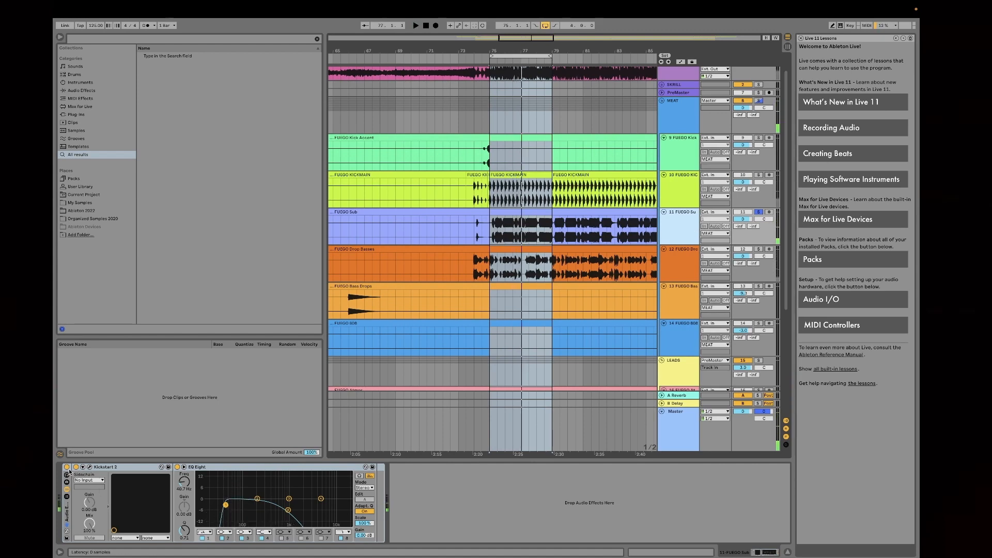
# Step: Audition the Sub track with its Audio Effect Rack bypassed, and switch the rack back on
pyautogui.press('space')
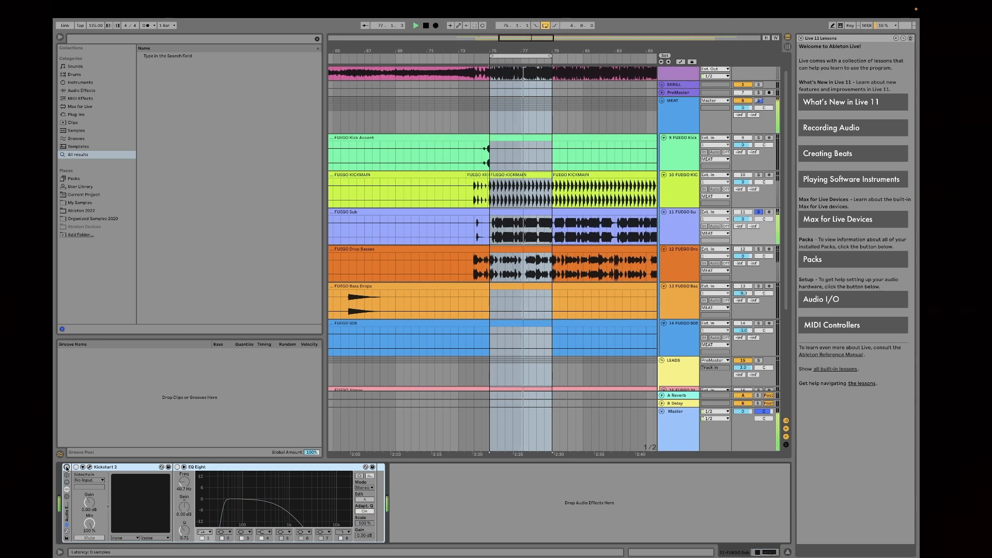
pyautogui.press('space')
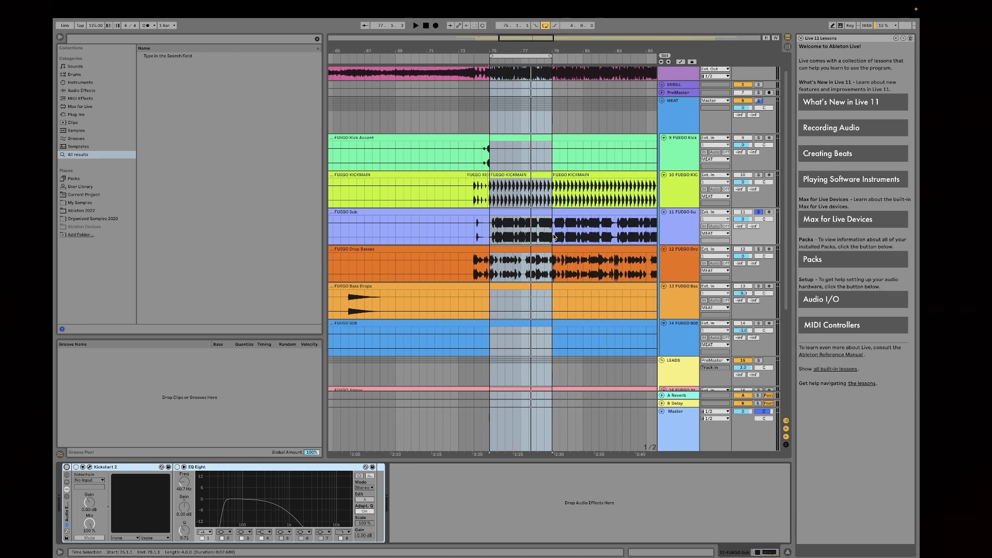
pyautogui.click(68, 471)
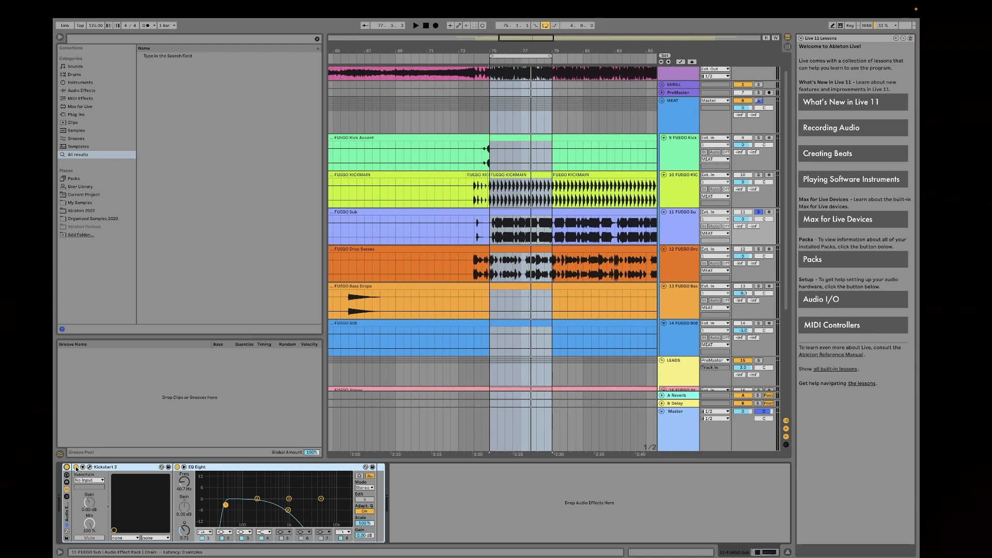
# Step: Open the Sub track's Kickstart 2 plug-in window, audition its sidechain curve on the loop, and close the window
pyautogui.click(86, 469)
pyautogui.moveTo(376, 305); pyautogui.dragTo(621, 277)
pyautogui.press('space')
pyautogui.press('space')
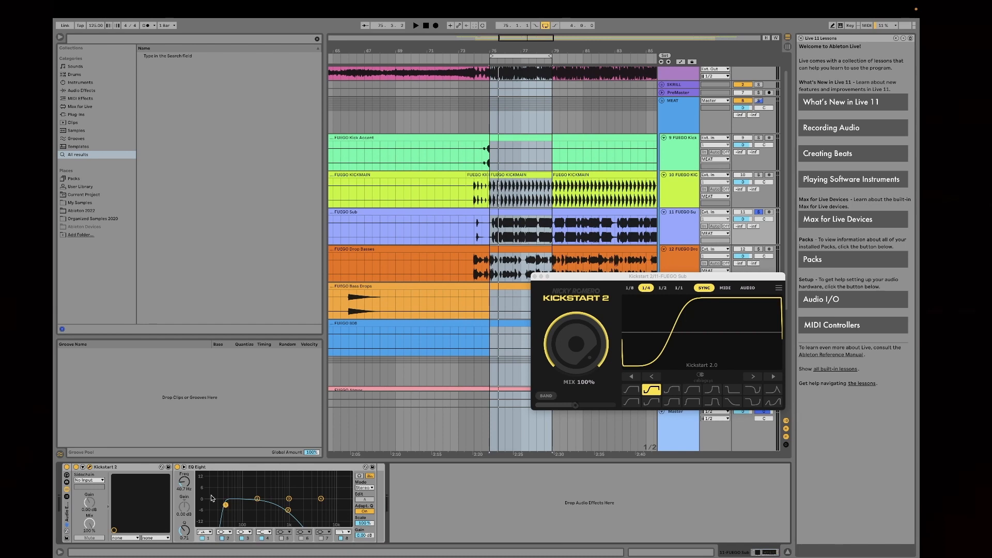
pyautogui.click(679, 227)
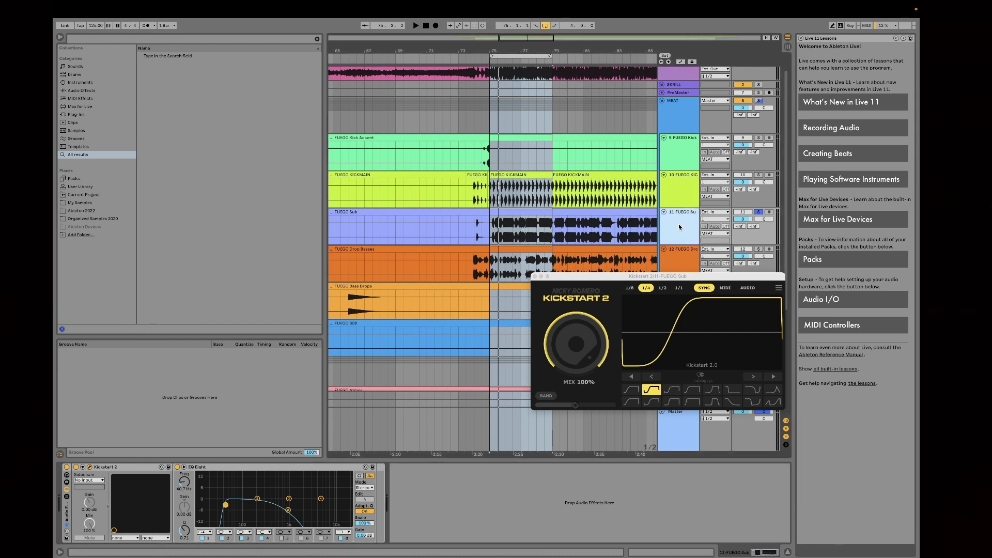
pyautogui.click(535, 277)
# Step: Open Voxengo SPAN on the Master track and play the loop to check the sub's frequency spectrum
pyautogui.doubleClick(676, 430)
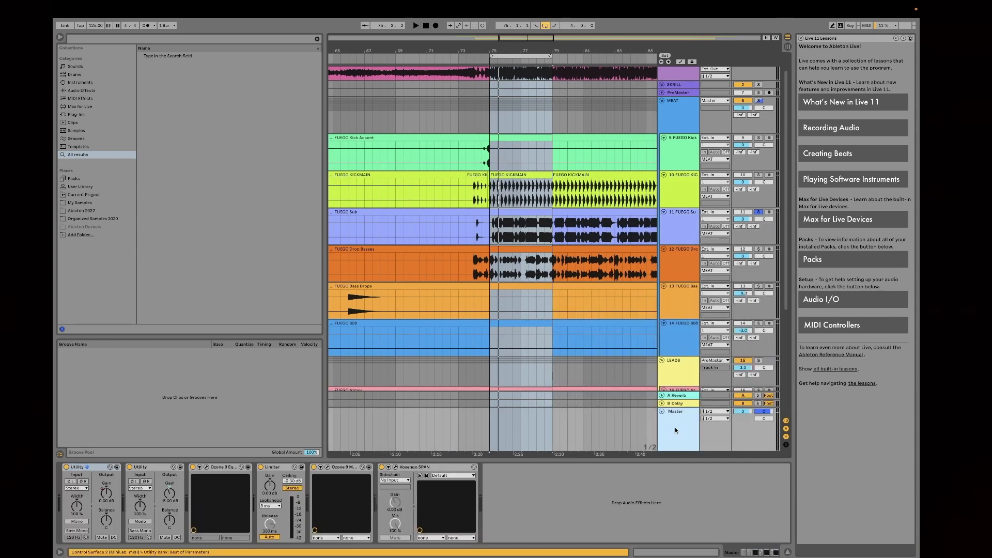
pyautogui.click(396, 467)
pyautogui.press('space')
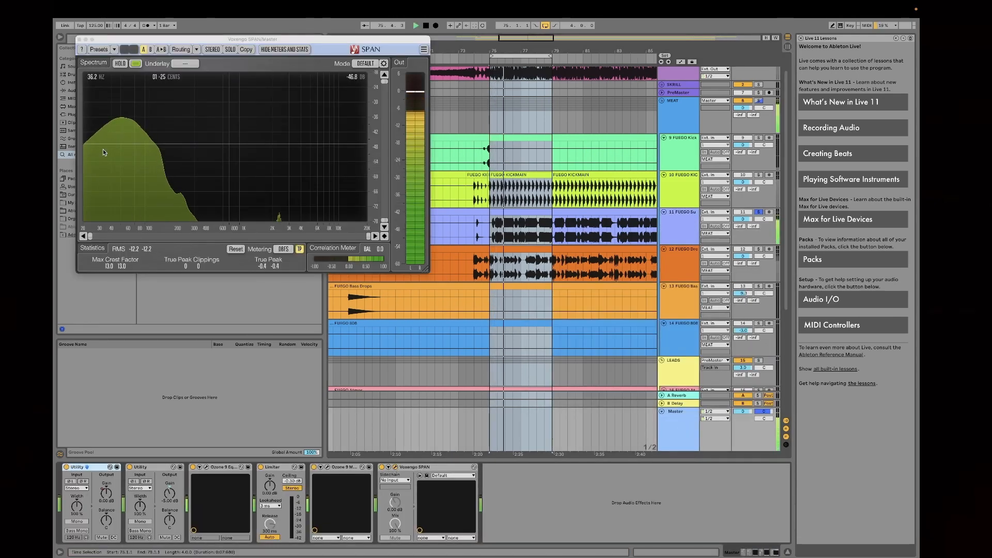
pyautogui.press('space')
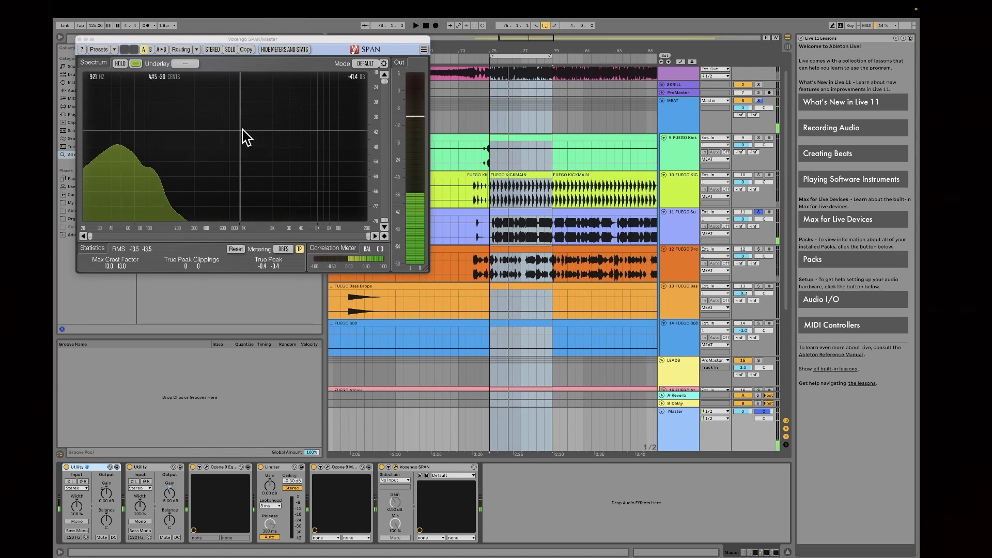
# Step: Return to the Sub track's devices and select the high-cut band in EQ Eight
pyautogui.click(680, 220)
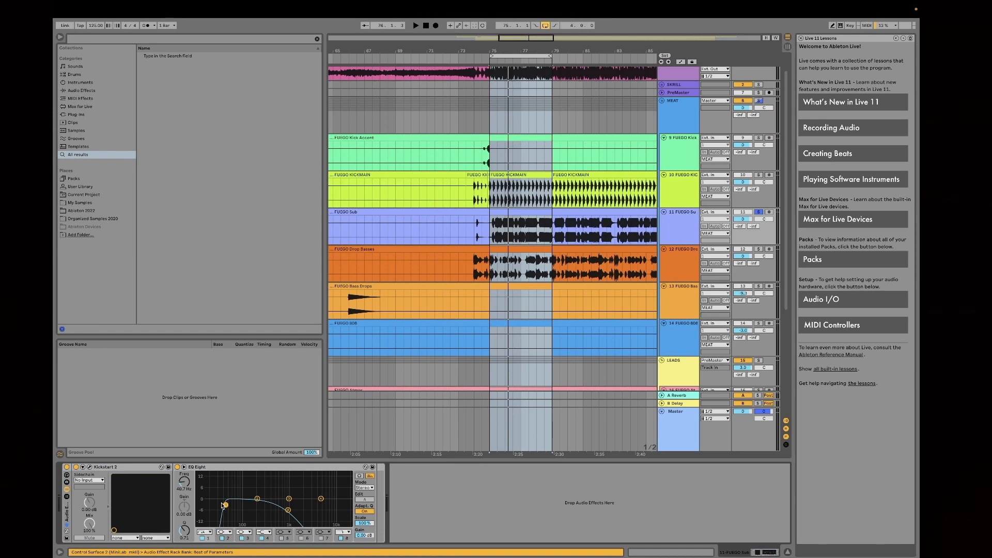
pyautogui.click(288, 511)
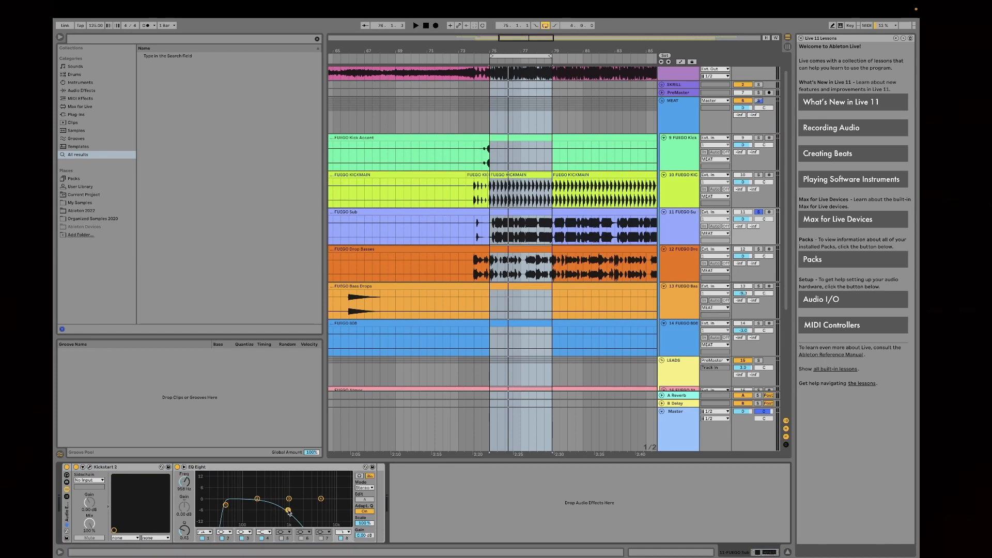
# Step: Audition the Sub track on the loop with its EQ Eight bypassed, and switch the EQ back on
pyautogui.click(177, 467)
pyautogui.press('space')
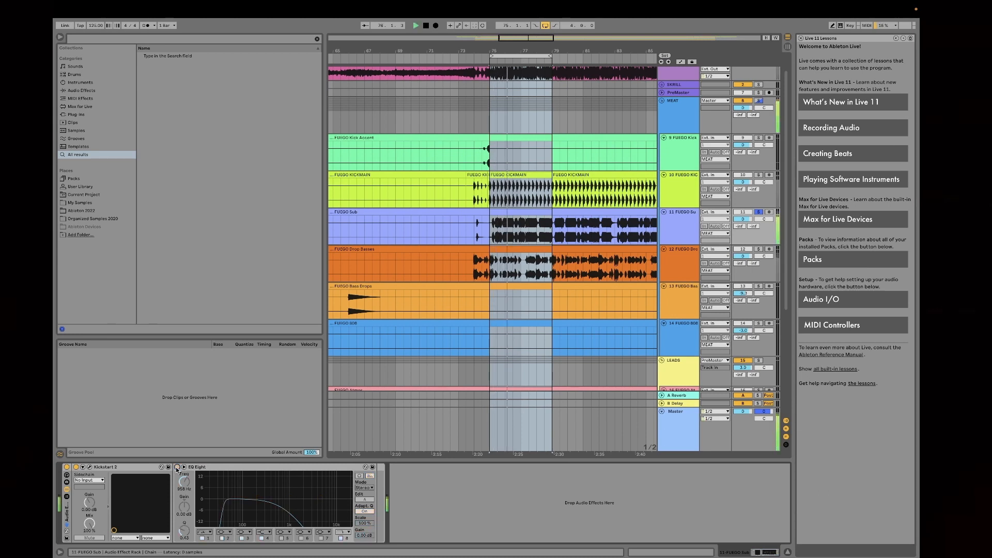
pyautogui.press('space')
pyautogui.click(176, 468)
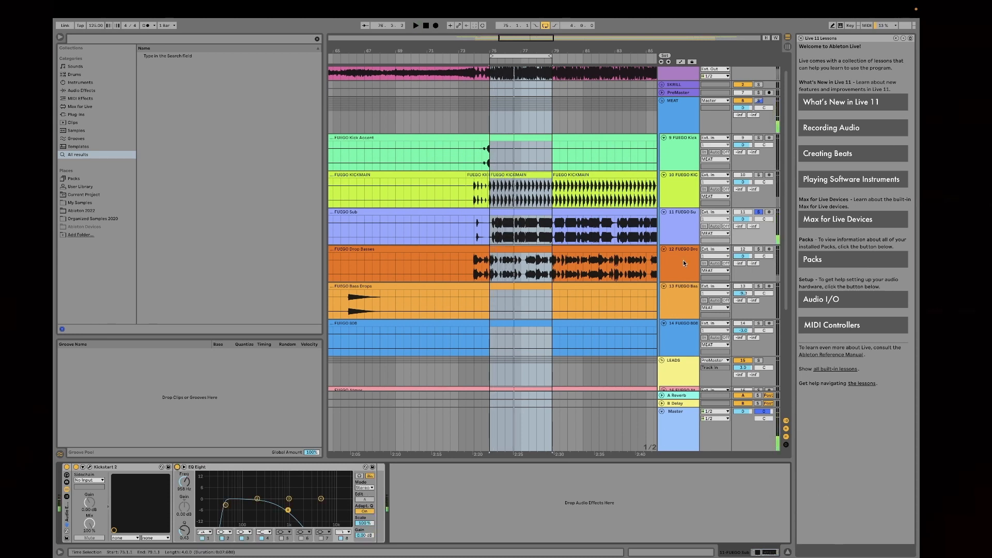
# Step: Solo the Drop Basses track in place of the Sub track and play it from bar 75
pyautogui.click(759, 212)
pyautogui.click(679, 250)
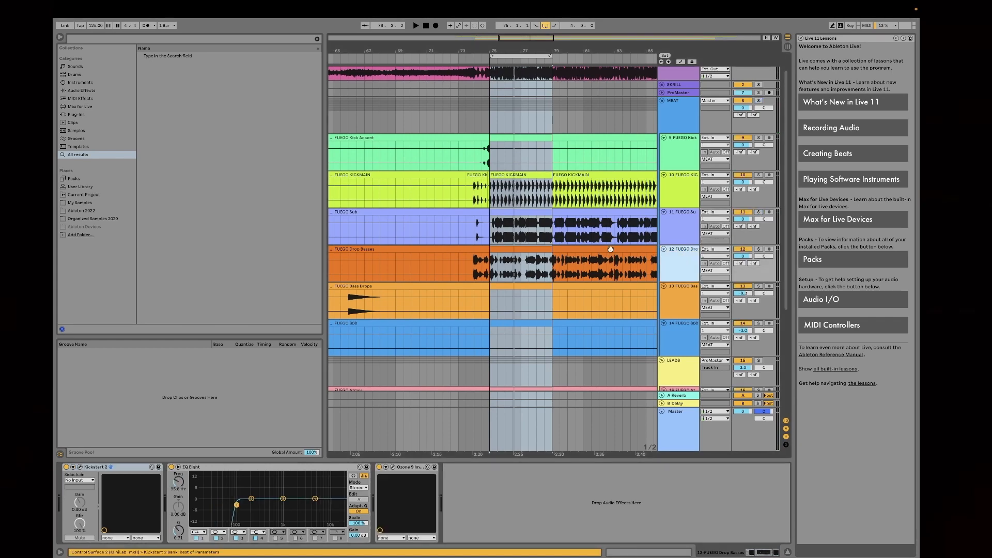
pyautogui.scroll(-2, 586, 230)
pyautogui.click(491, 223)
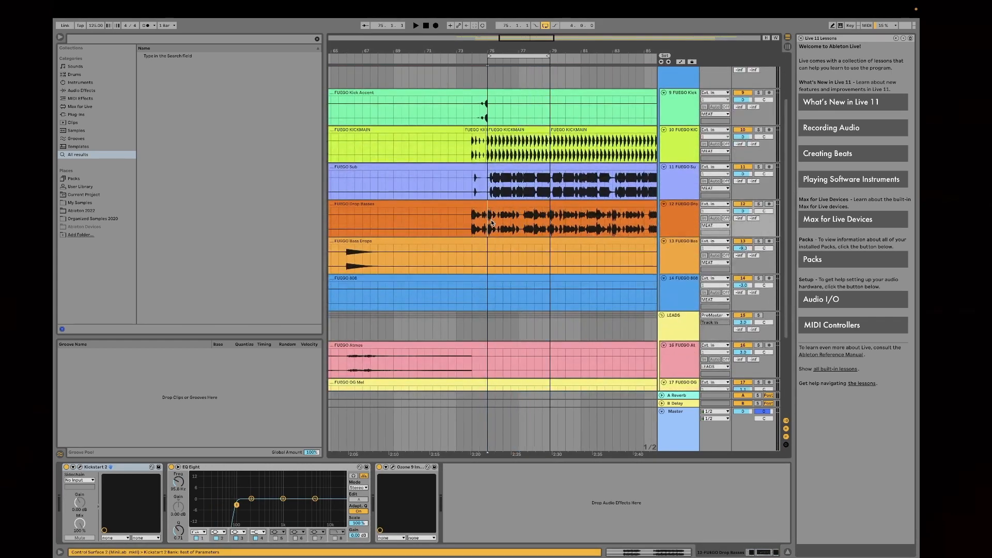
pyautogui.click(759, 205)
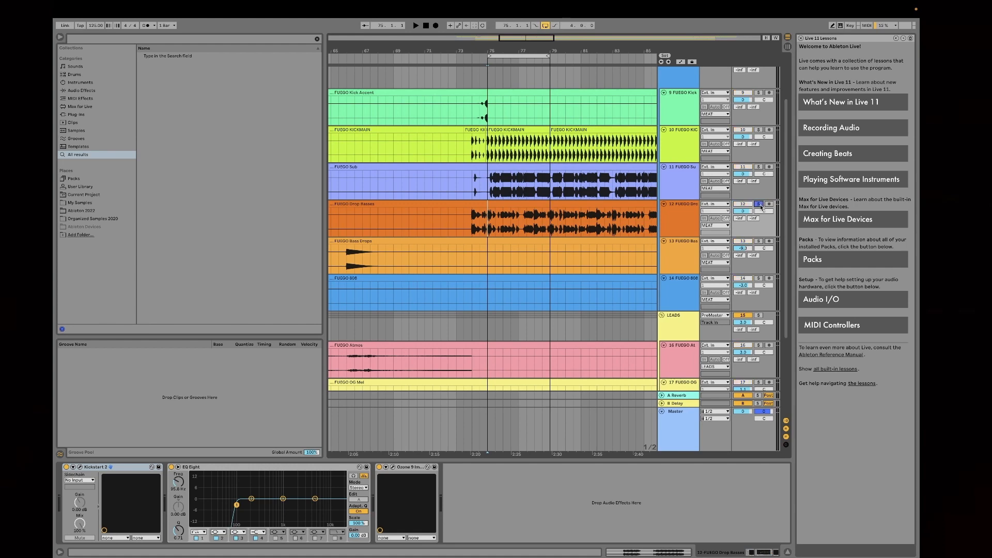
pyautogui.press('space')
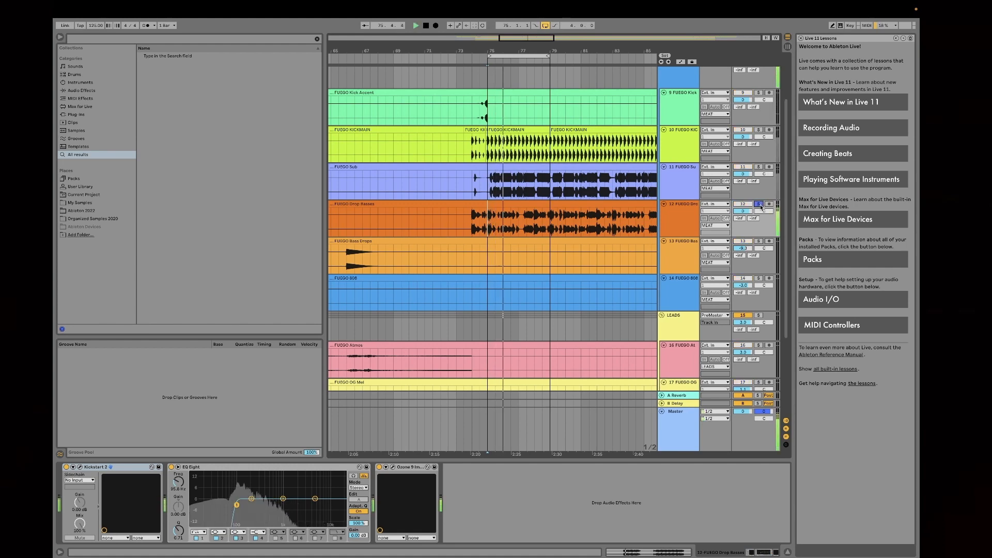
pyautogui.press('space')
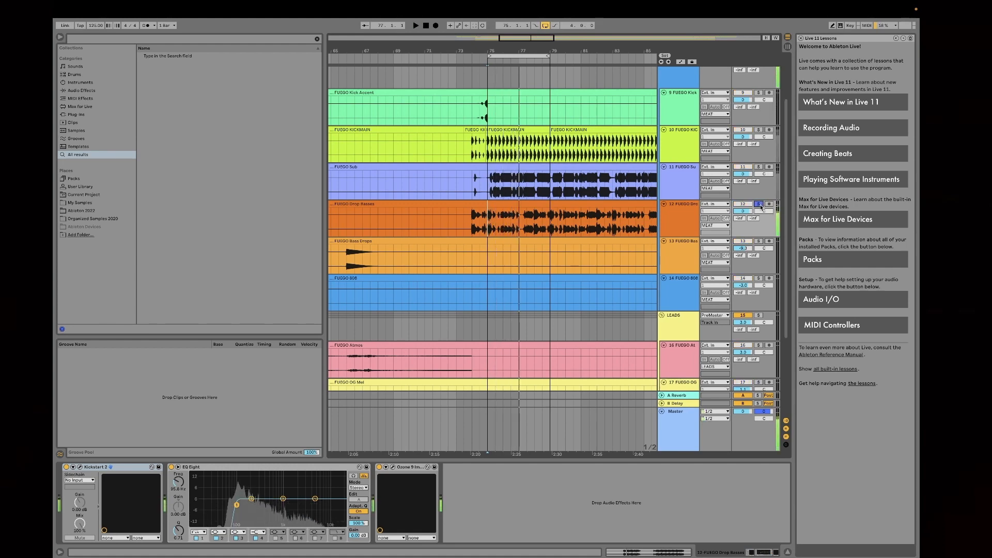
# Step: Check the Sub track's EQ, and group the Drop Basses track's Kickstart 2, EQ Eight and Ozone 9 Imager into one Audio Effect Rack
pyautogui.click(680, 185)
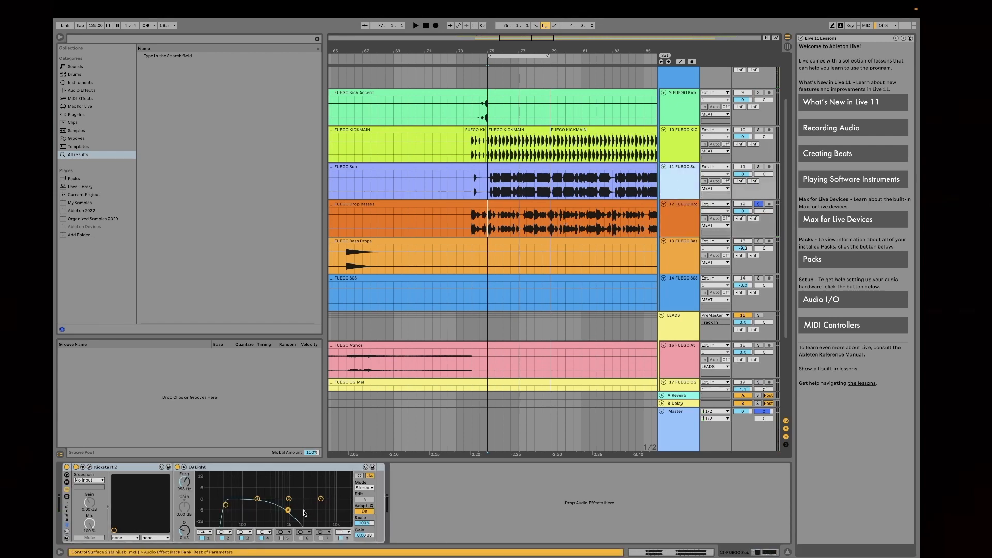
pyautogui.click(687, 218)
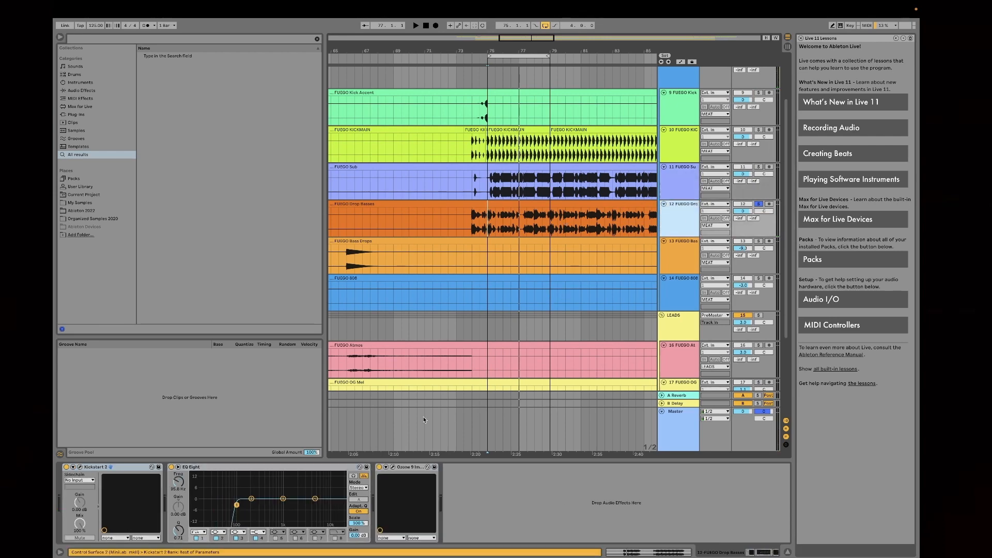
pyautogui.click(400, 468)
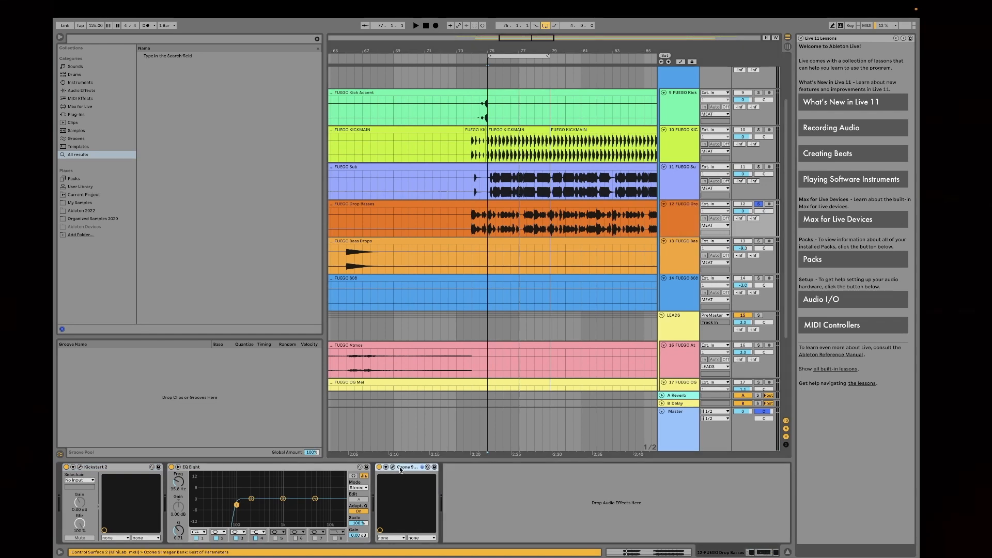
pyautogui.click(130, 468)
pyautogui.rightClick(131, 468)
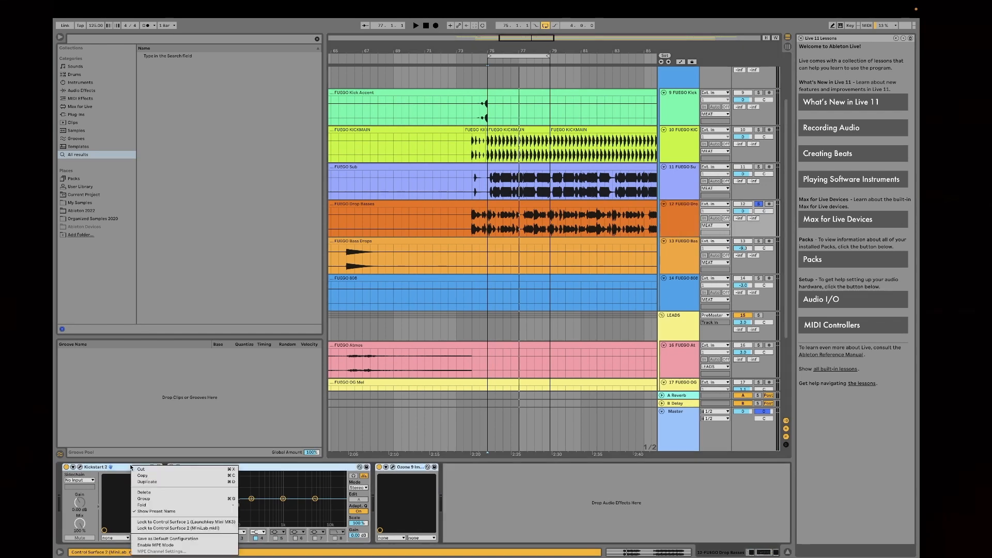
pyautogui.click(146, 500)
# Step: Audition the Drop Basses track with its new Audio Effect Rack bypassed, and switch the rack back on
pyautogui.rightClick(67, 470)
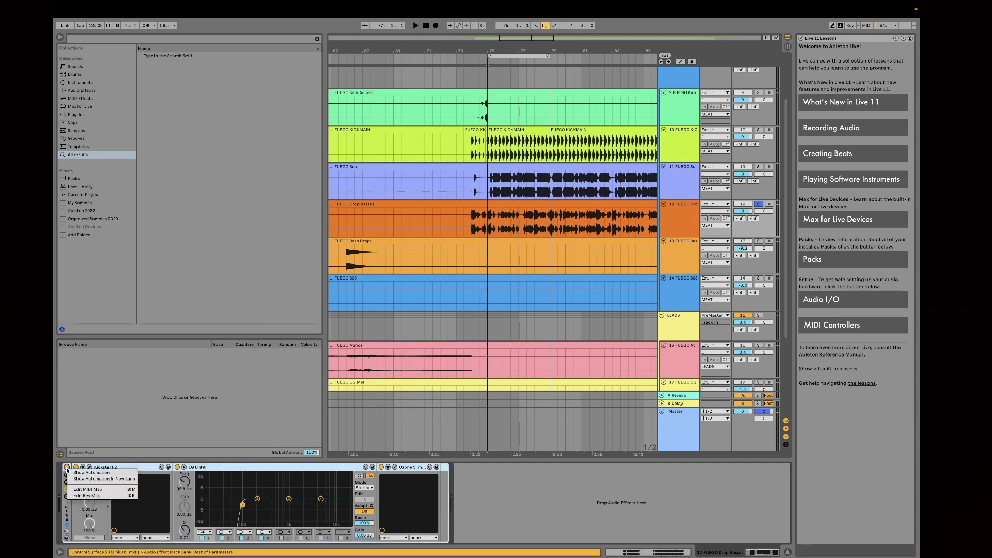
pyautogui.click(67, 468)
pyautogui.click(66, 468)
pyautogui.press('space')
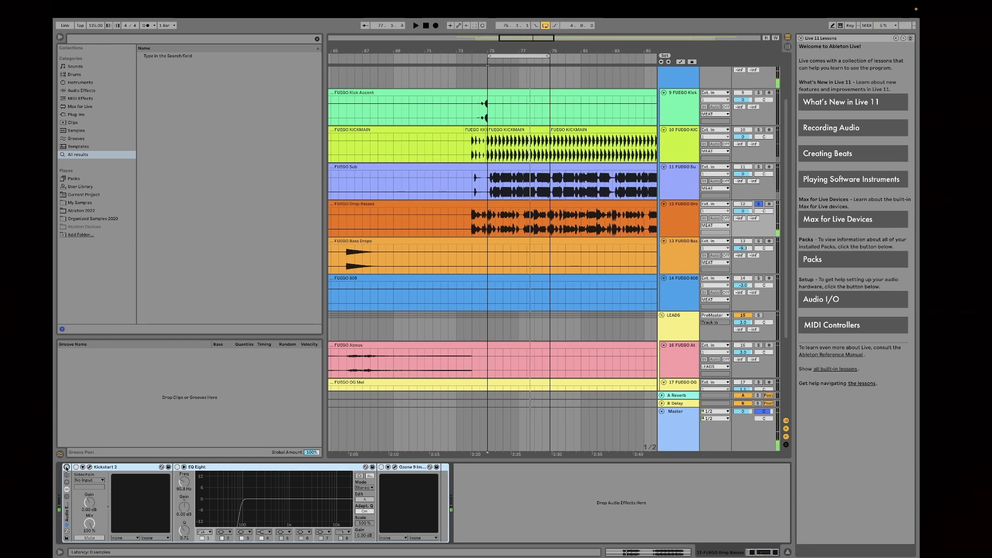
pyautogui.click(66, 468)
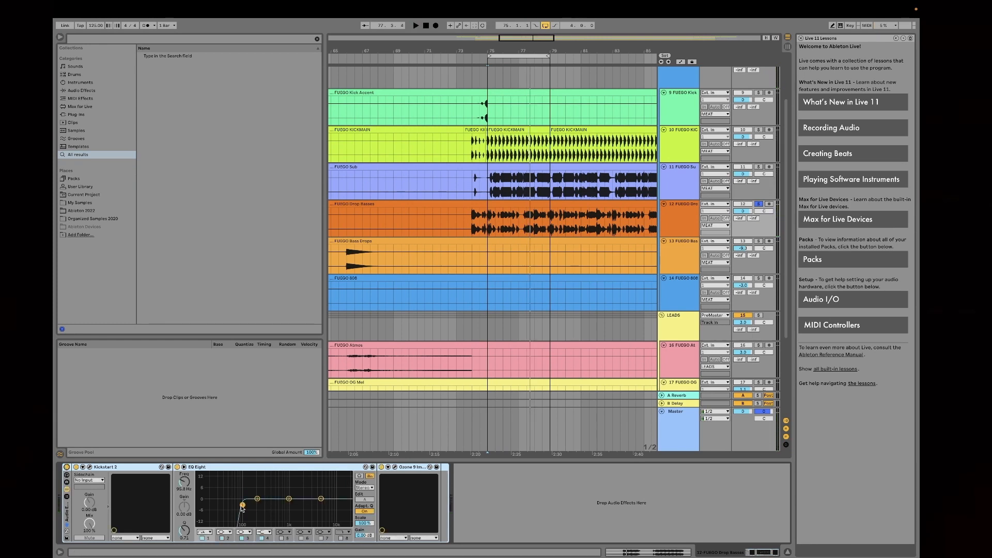
# Step: Solo the Sub track and play it from bar 76
pyautogui.moveTo(524, 48); pyautogui.dragTo(524, 85)
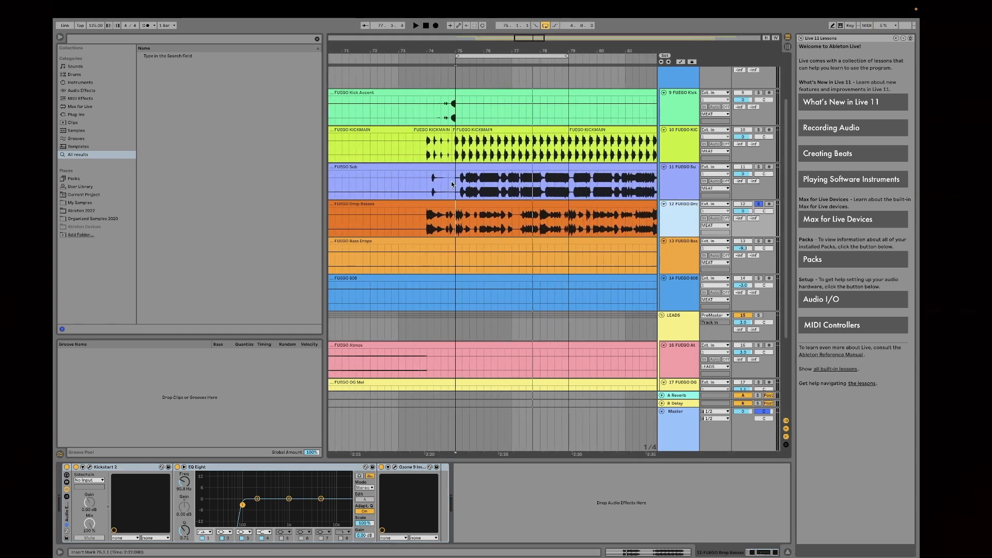
pyautogui.click(484, 230)
pyautogui.click(712, 171)
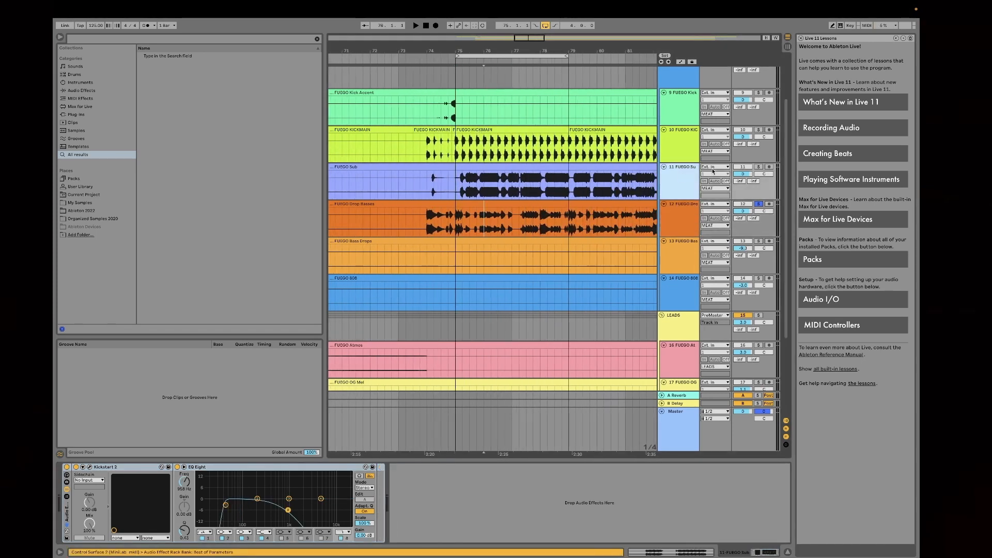
pyautogui.click(759, 167)
pyautogui.press('space')
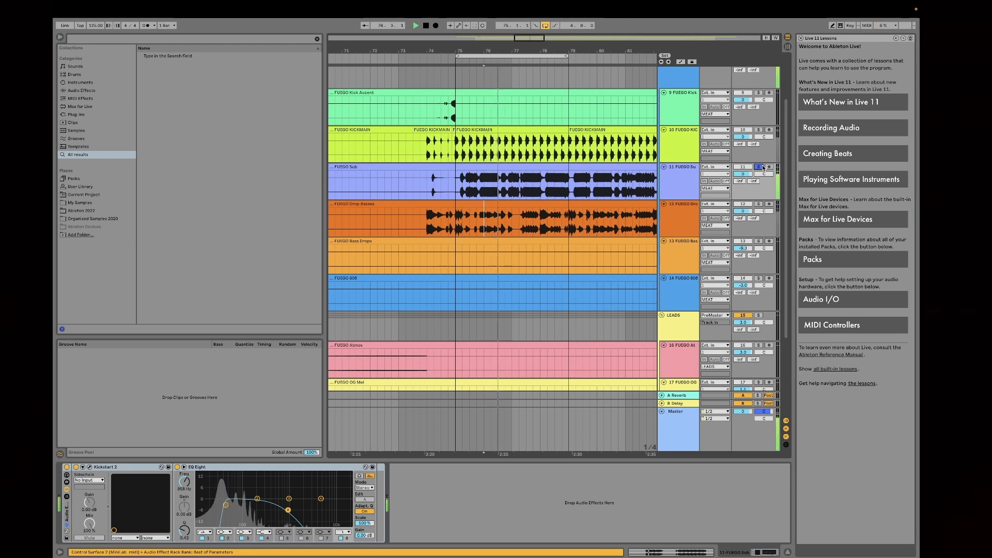
# Step: Solo the Drop Basses track instead and select the low-cut band in its EQ Eight
pyautogui.click(759, 204)
pyautogui.click(675, 225)
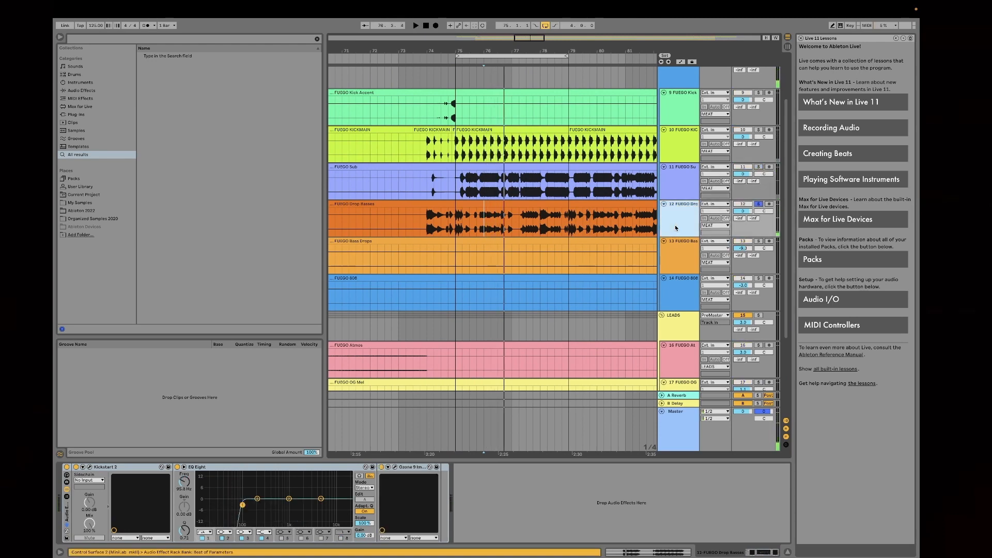
pyautogui.click(243, 505)
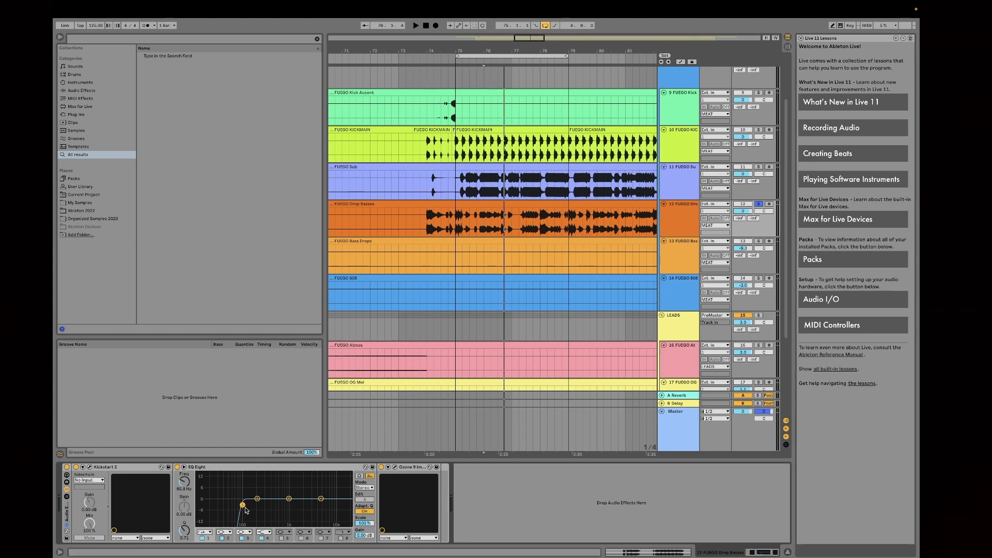
# Step: Solo the Sub track together with Drop Basses and play the bar 75 loop
pyautogui.click(758, 167)
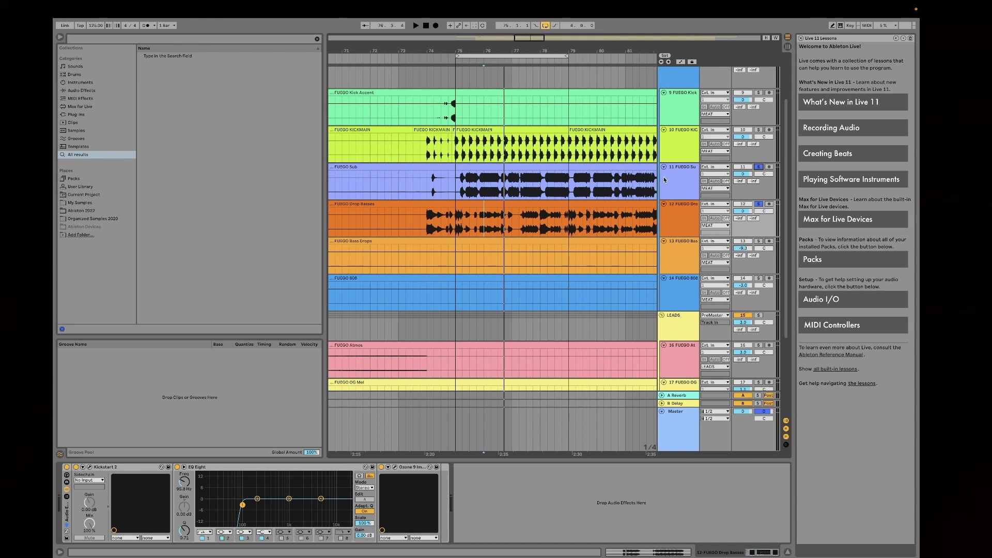
pyautogui.click(526, 56)
pyautogui.press('space')
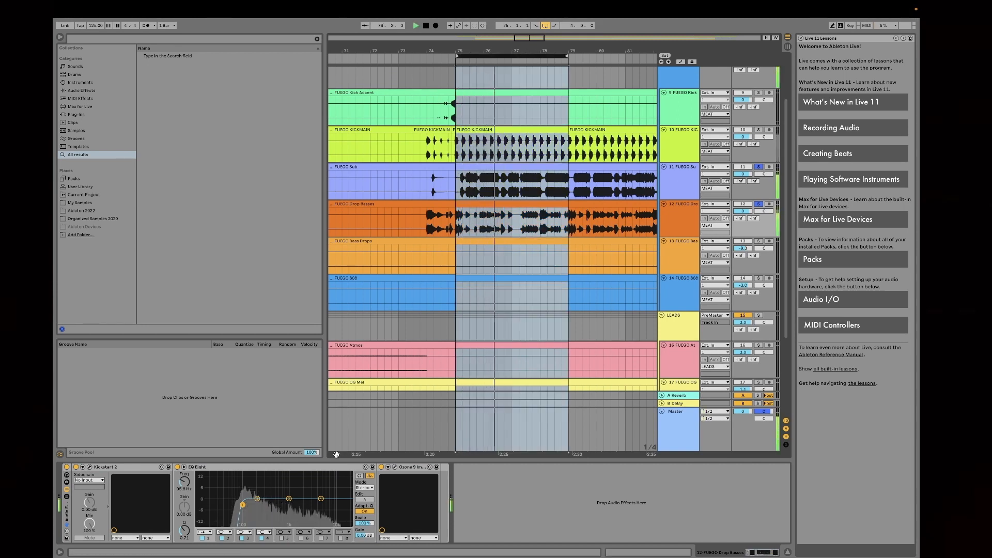
pyautogui.press('space')
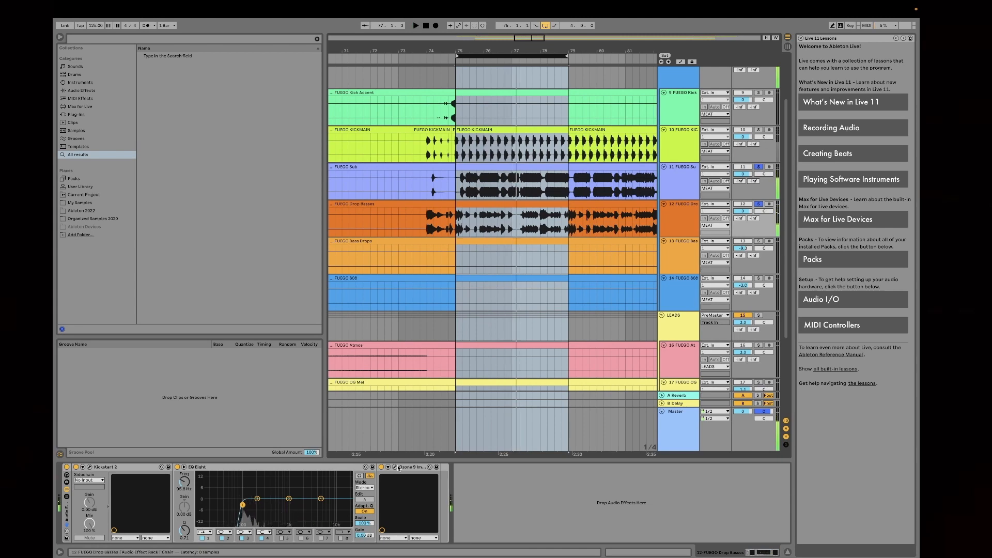
# Step: Open the Drop Basses track's Ozone 9 Imager window to inspect the stereo width setting, and close it
pyautogui.click(395, 467)
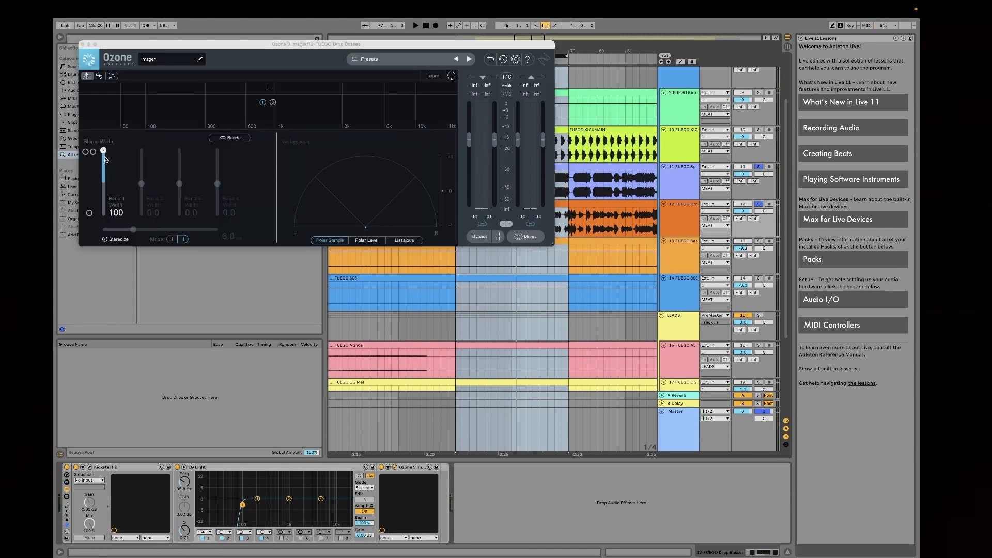
pyautogui.click(81, 45)
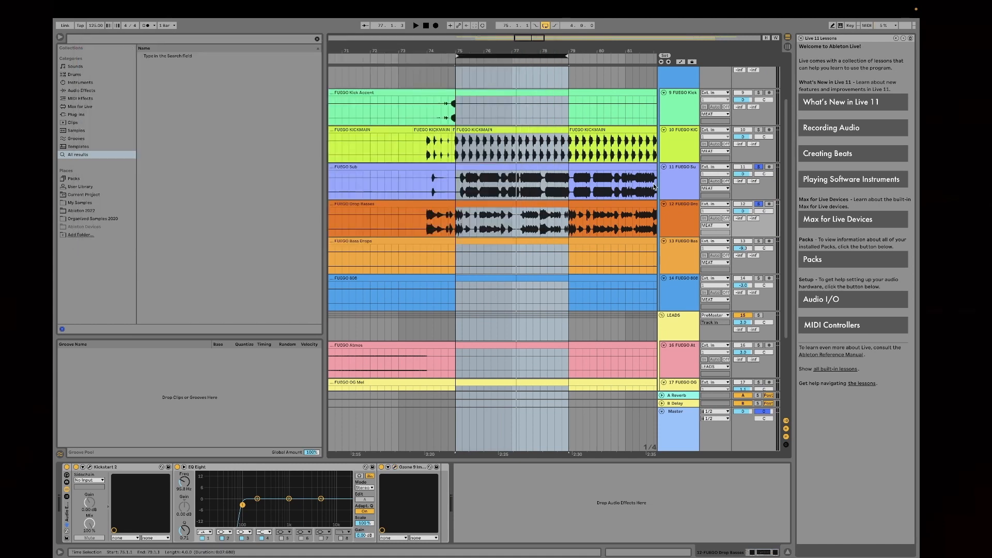
# Step: Play the Sub and Drop Basses loop with the Sub's EQ Eight bypassed, and switch the EQ back on to compare
pyautogui.click(693, 177)
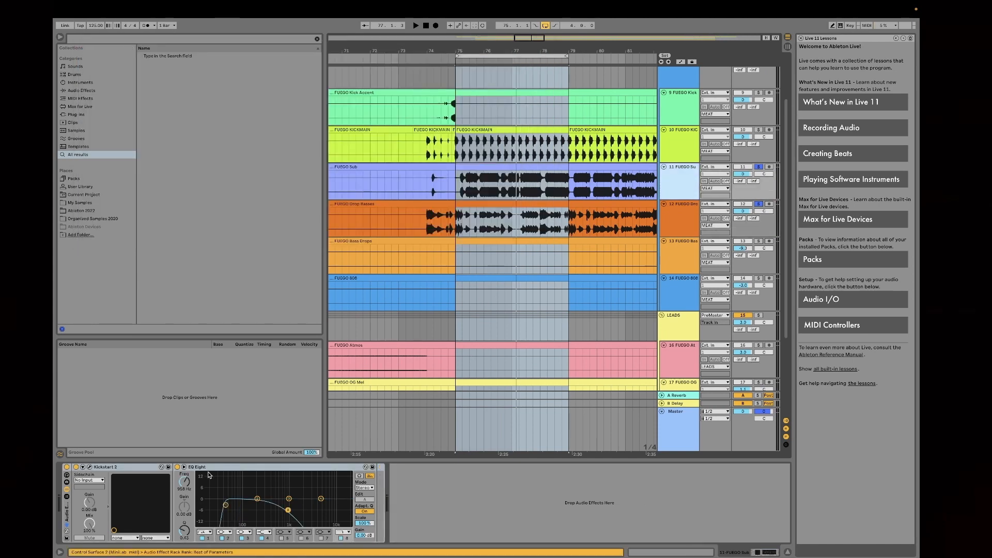
pyautogui.click(177, 467)
pyautogui.press('space')
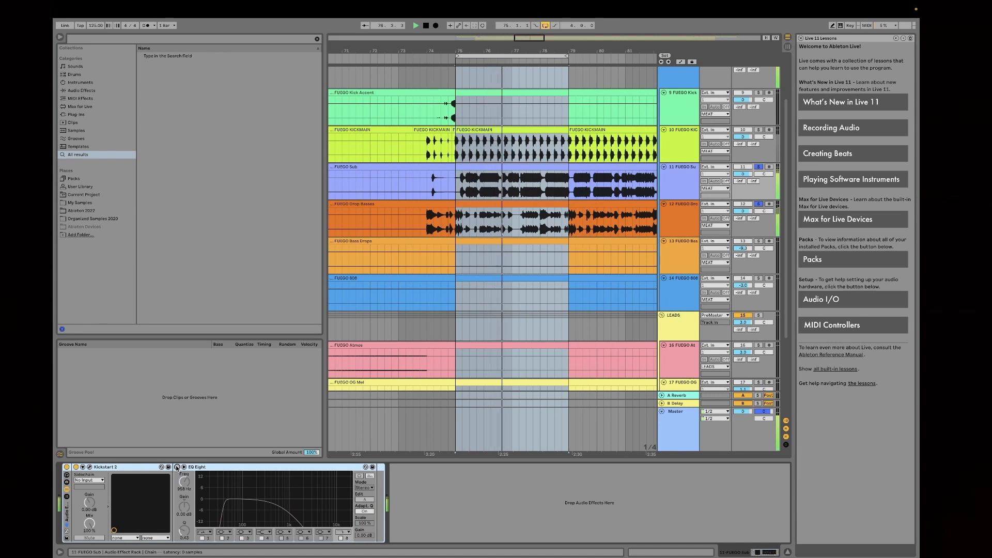
pyautogui.click(177, 467)
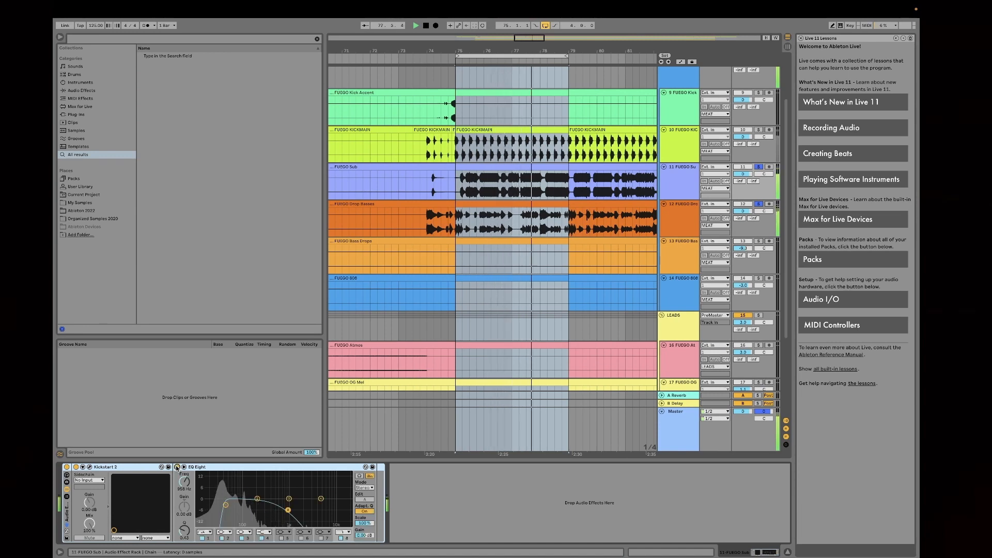
pyautogui.press('space')
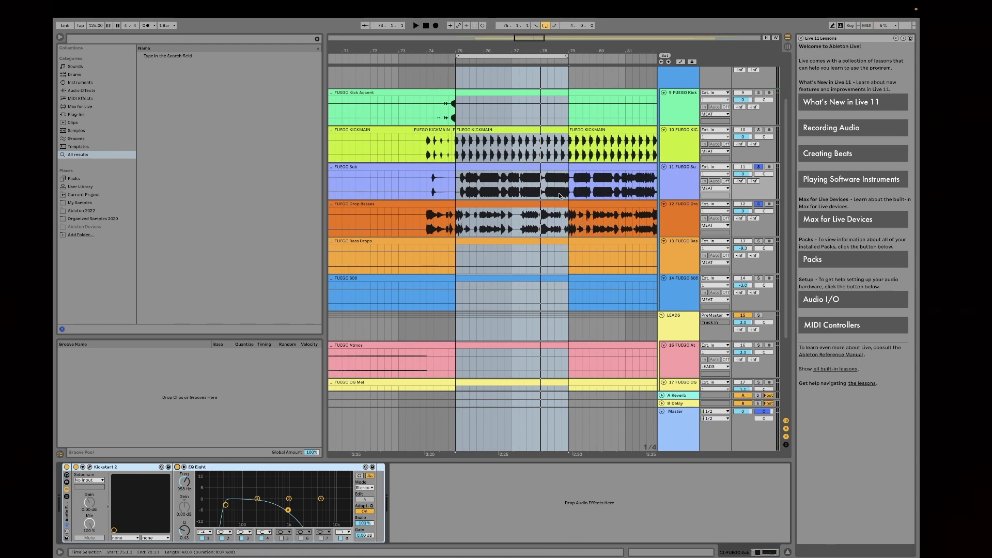
# Step: Solo the MEAT group and play the drop from bar 74 with the group's Glue Compressor shown
pyautogui.moveTo(535, 48); pyautogui.dragTo(519, 35)
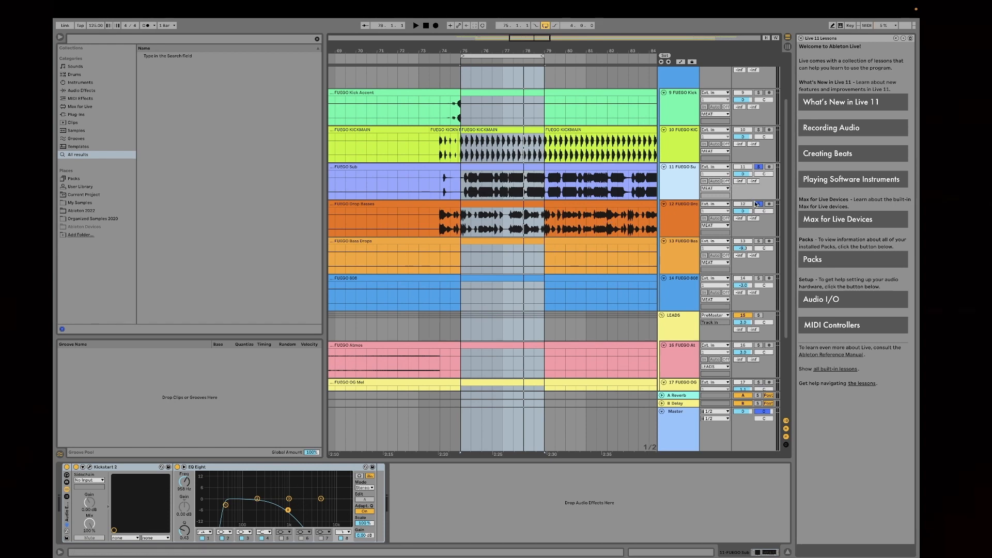
pyautogui.scroll(2, 618, 198)
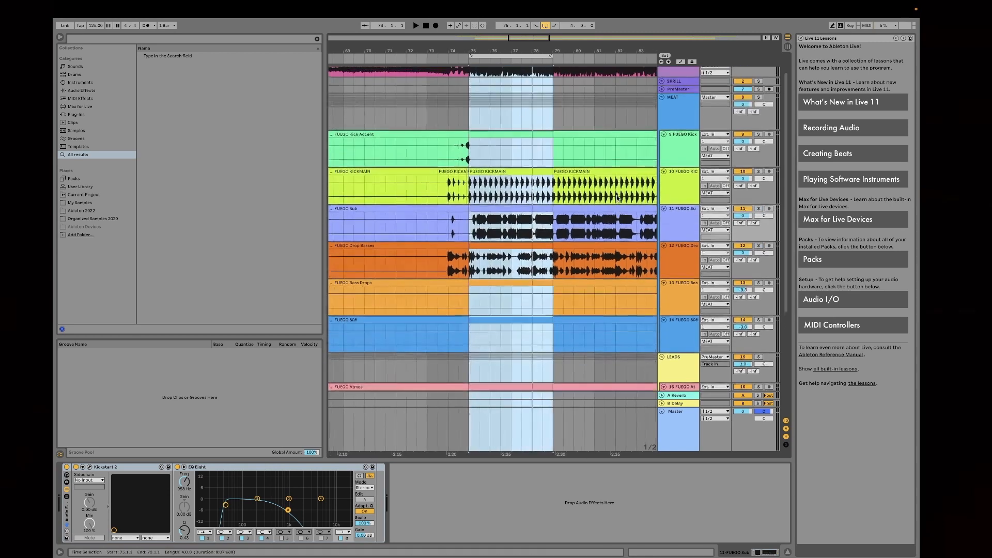
pyautogui.click(439, 117)
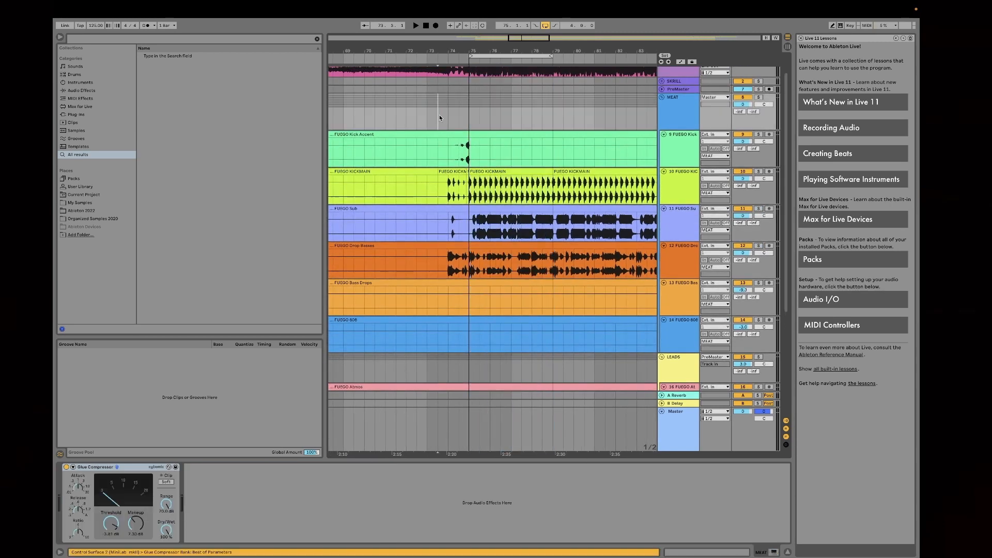
pyautogui.click(677, 115)
pyautogui.click(447, 114)
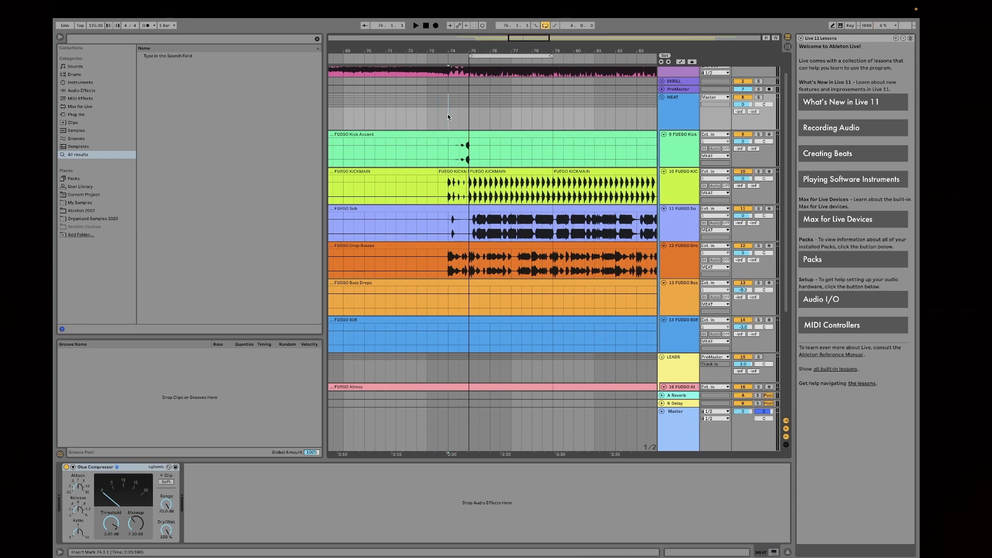
pyautogui.click(760, 98)
pyautogui.press('space')
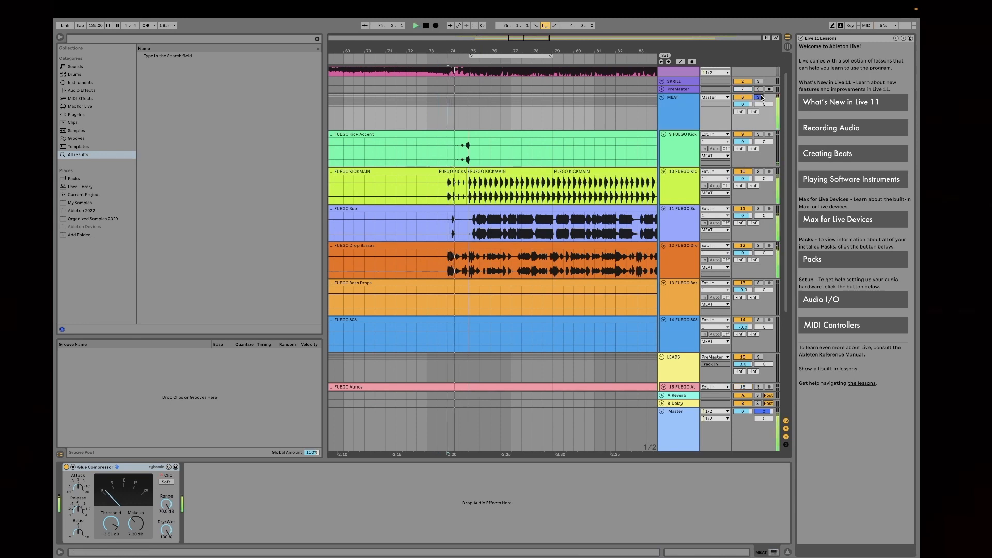
pyautogui.click(686, 119)
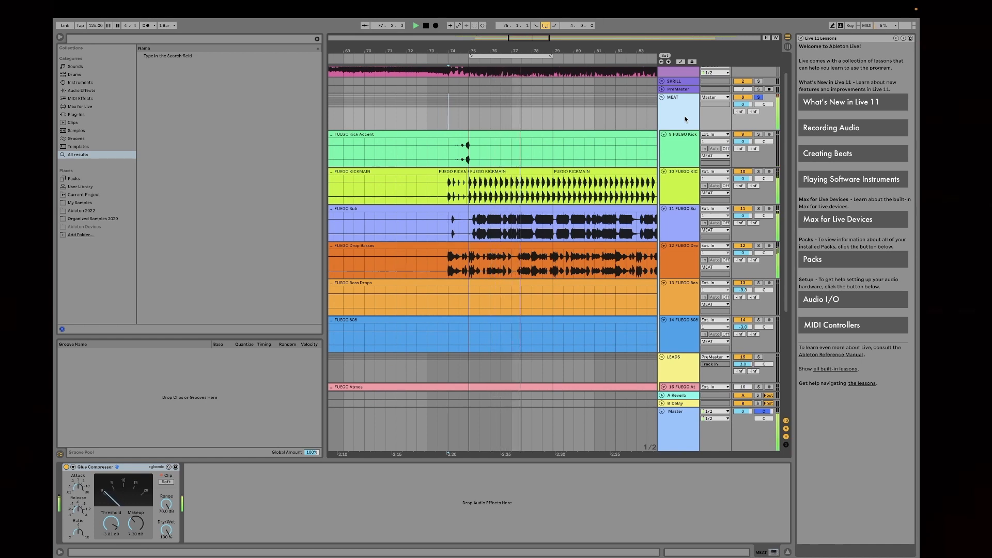
pyautogui.press('space')
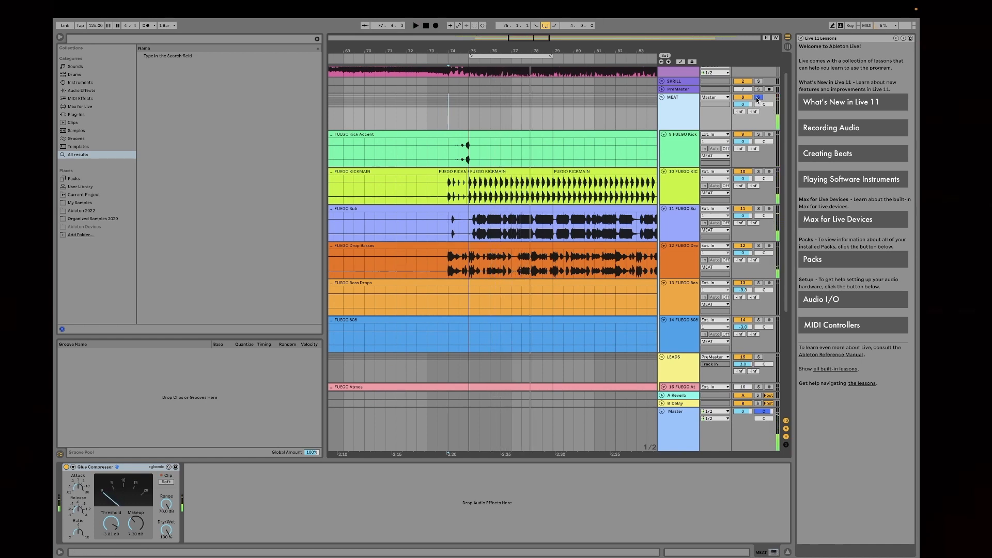
# Step: Take the MEAT group out of solo and play the REFF reference track alone over the bar 75 loop
pyautogui.click(759, 98)
pyautogui.scroll(1, 647, 173)
pyautogui.hscroll(1, 647, 174)
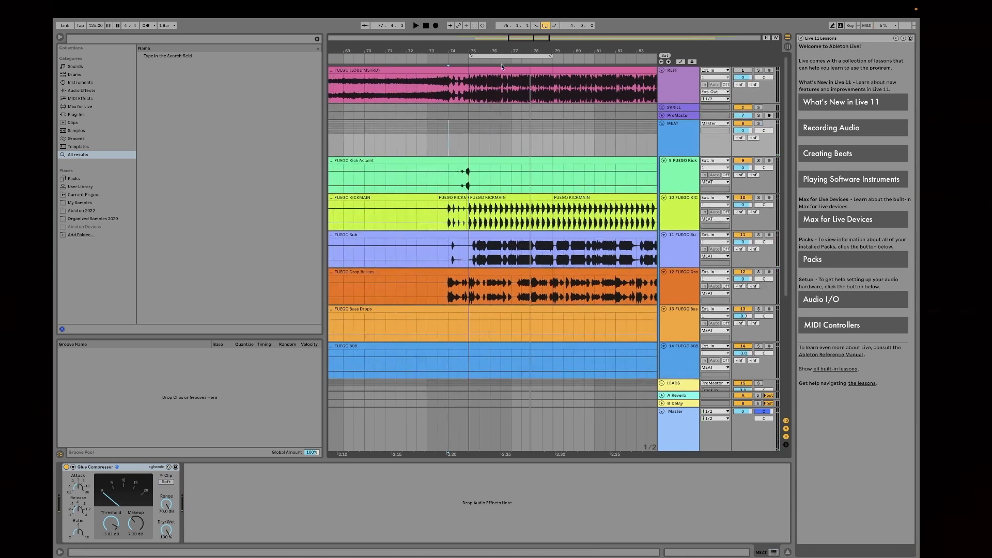
pyautogui.click(495, 53)
pyautogui.click(758, 70)
pyautogui.press('space')
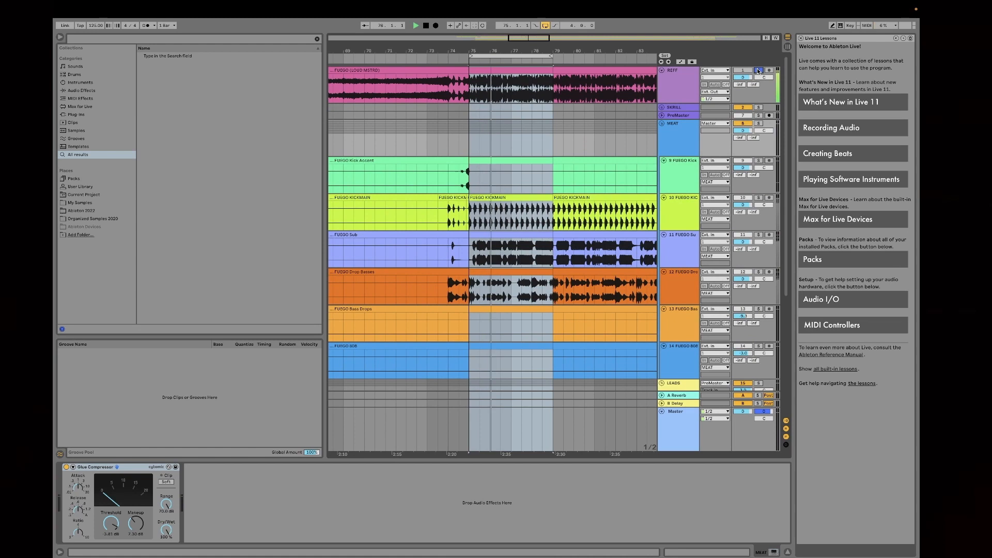
pyautogui.click(758, 68)
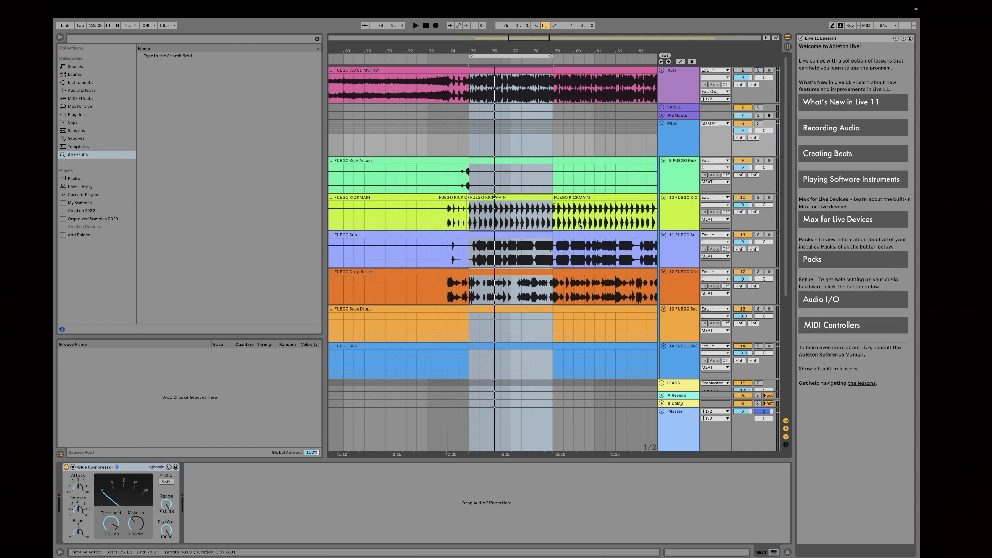
# Step: Examine the device chains of the MEAT group and of its kick, sub and drop bass tracks
pyautogui.click(684, 87)
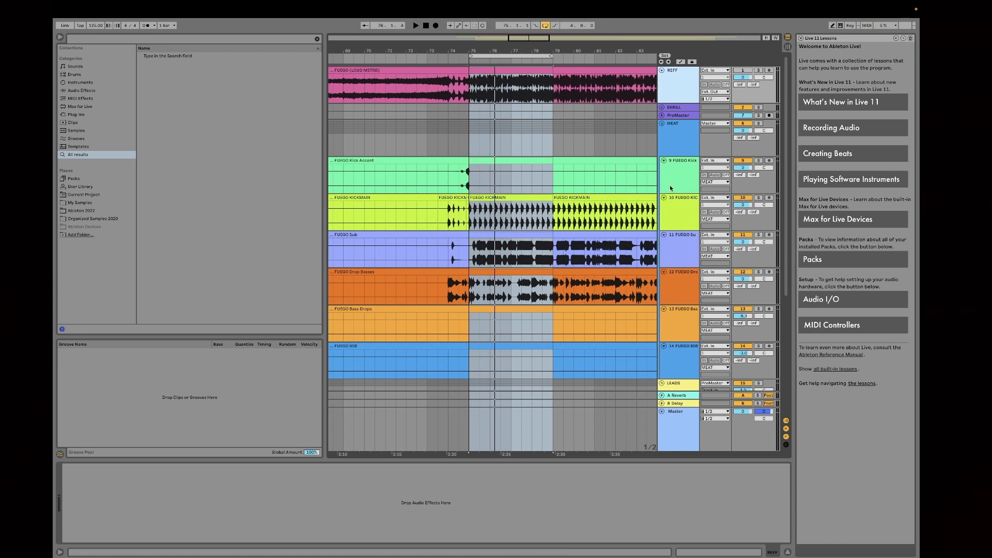
pyautogui.click(679, 148)
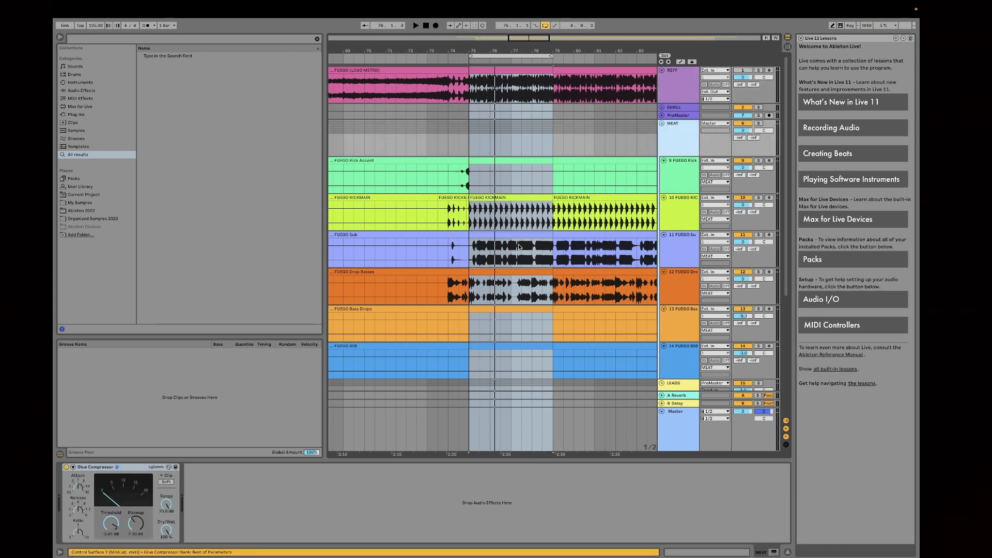
pyautogui.click(677, 179)
pyautogui.click(676, 213)
pyautogui.click(677, 250)
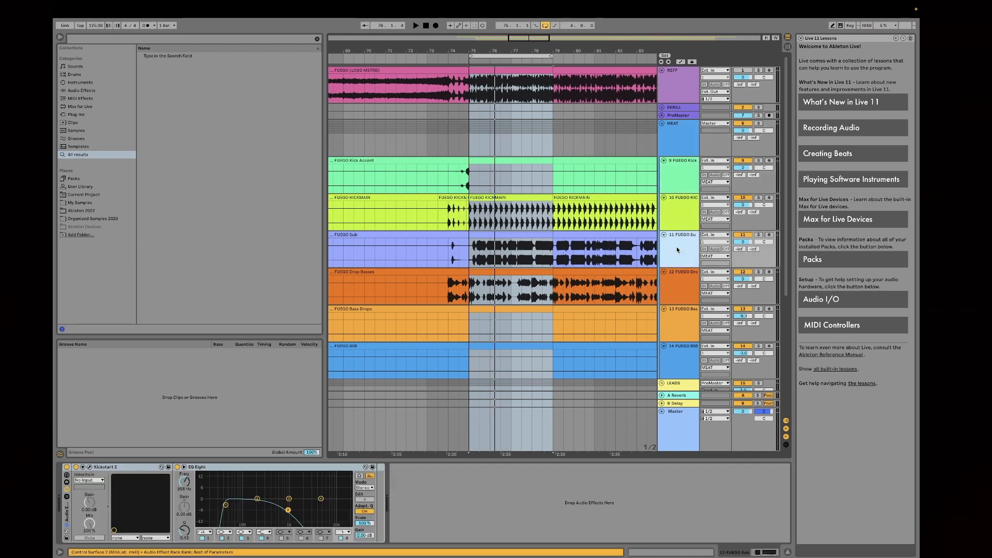
pyautogui.scroll(-2, 677, 248)
pyautogui.click(676, 238)
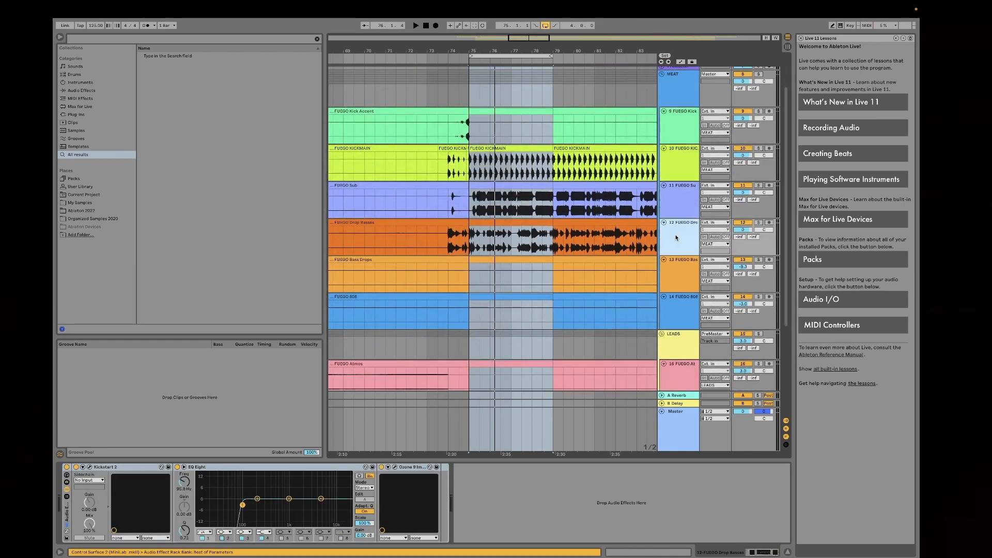
pyautogui.scroll(2, 676, 238)
pyautogui.click(677, 241)
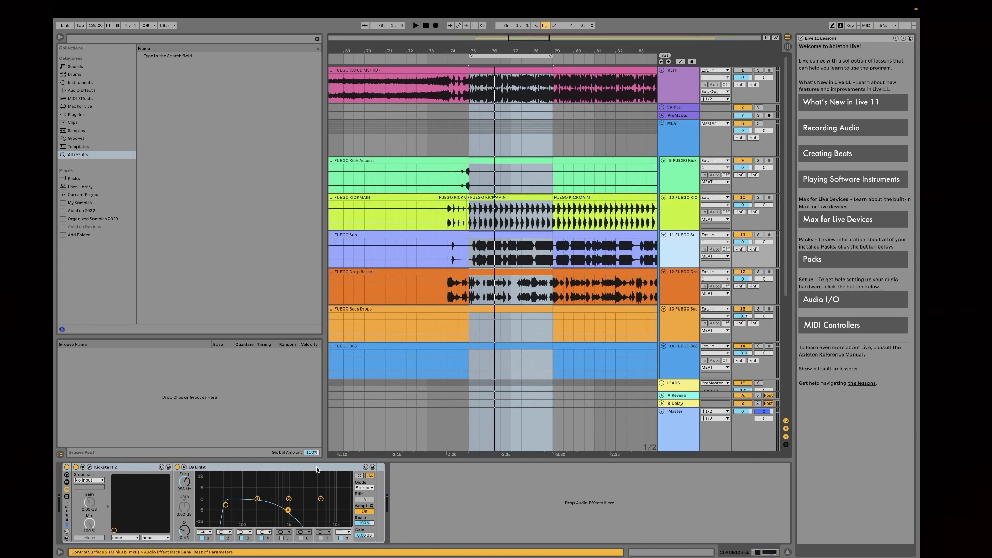
pyautogui.click(695, 216)
pyautogui.click(690, 180)
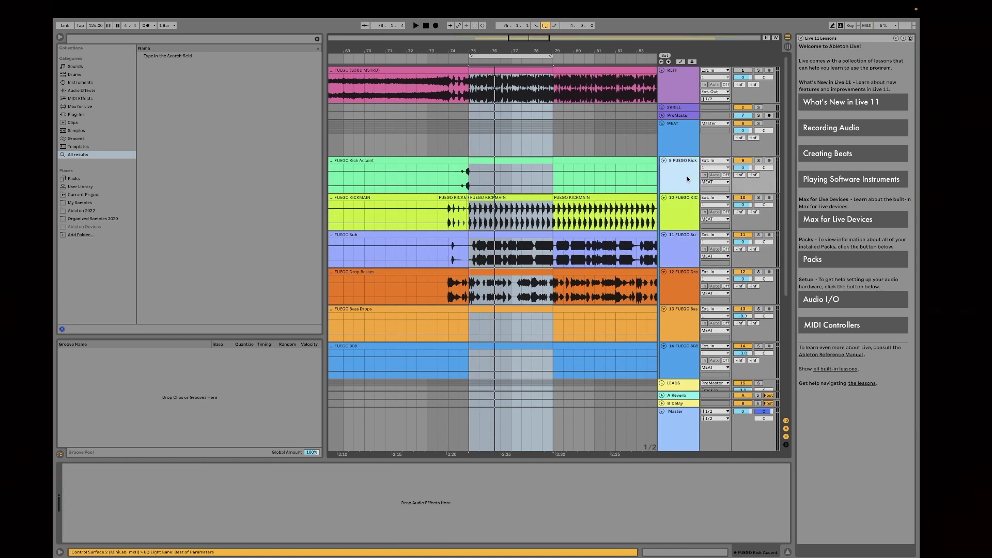
pyautogui.click(683, 151)
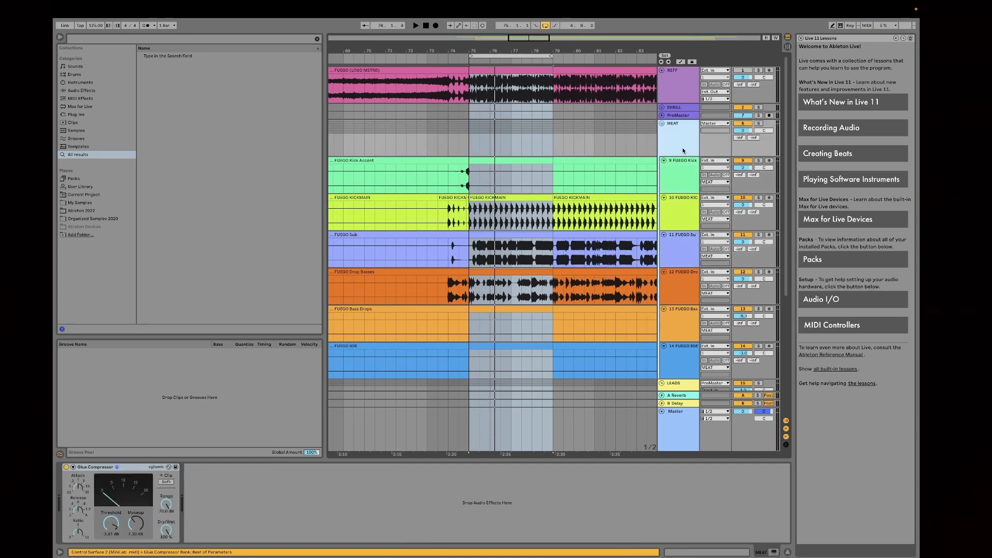
# Step: Collapse the MEAT group and show the LEADS group's Drum Buss and EQ Eight devices
pyautogui.click(662, 124)
pyautogui.click(662, 124)
pyautogui.click(662, 124)
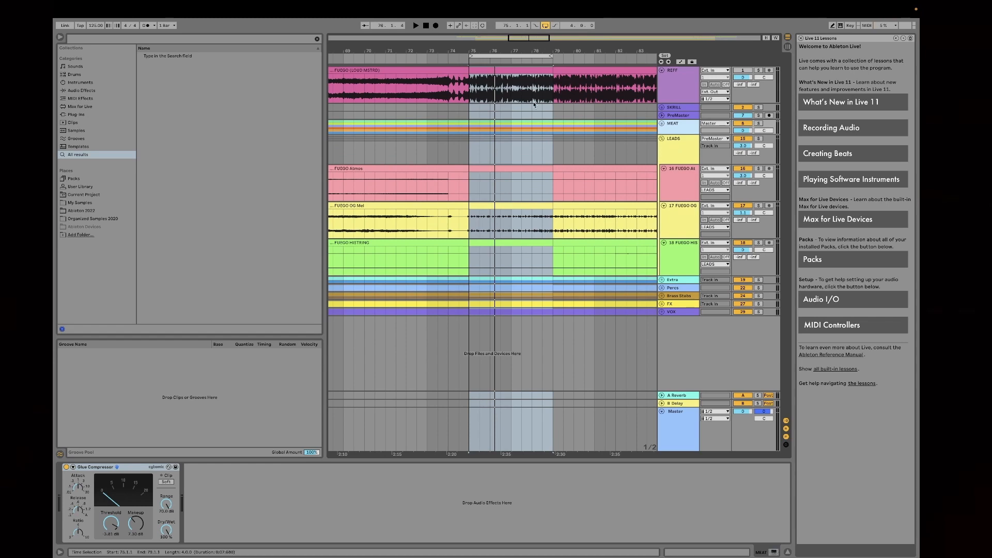
pyautogui.moveTo(495, 52); pyautogui.dragTo(467, 15)
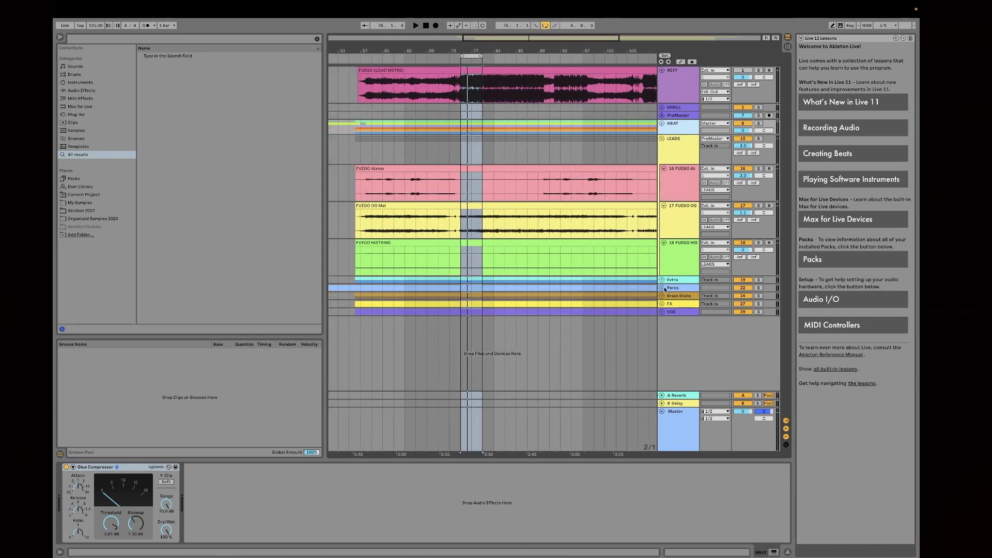
pyautogui.click(675, 154)
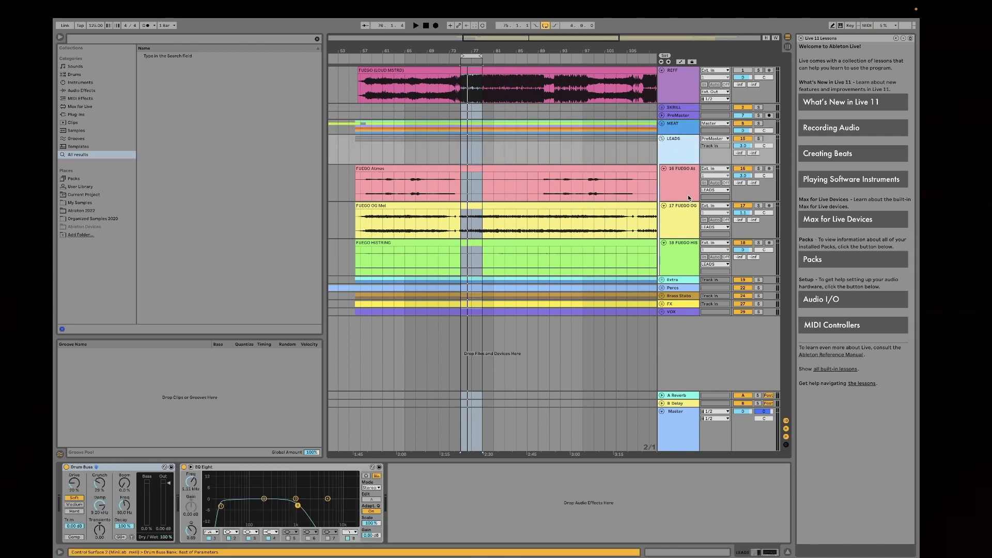
pyautogui.moveTo(530, 50); pyautogui.dragTo(497, 70)
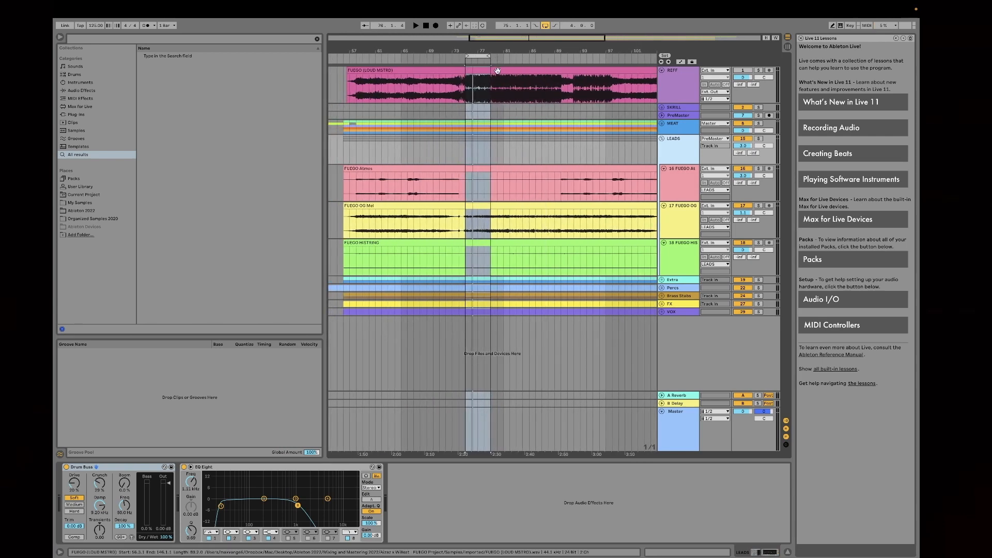
pyautogui.click(472, 55)
pyautogui.moveTo(475, 51); pyautogui.dragTo(501, 70)
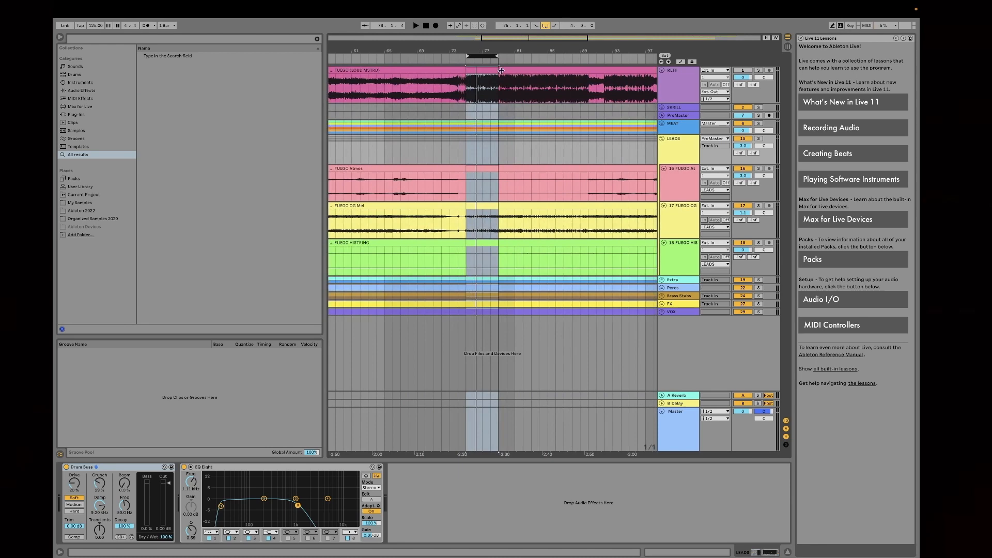
# Step: Expand the Extra group and move the four-bar loop to start at bar 82
pyautogui.click(662, 280)
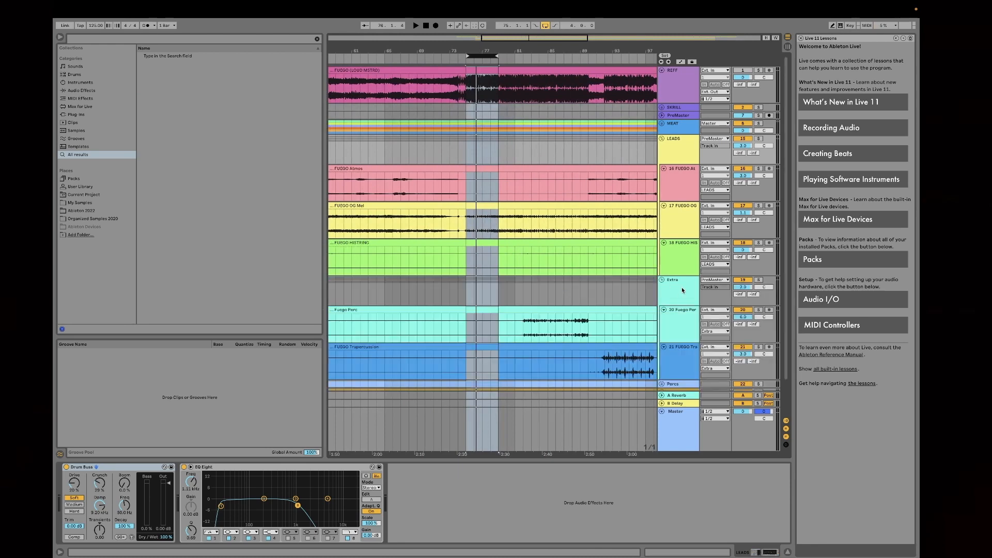
pyautogui.click(683, 290)
pyautogui.scroll(-2, 622, 255)
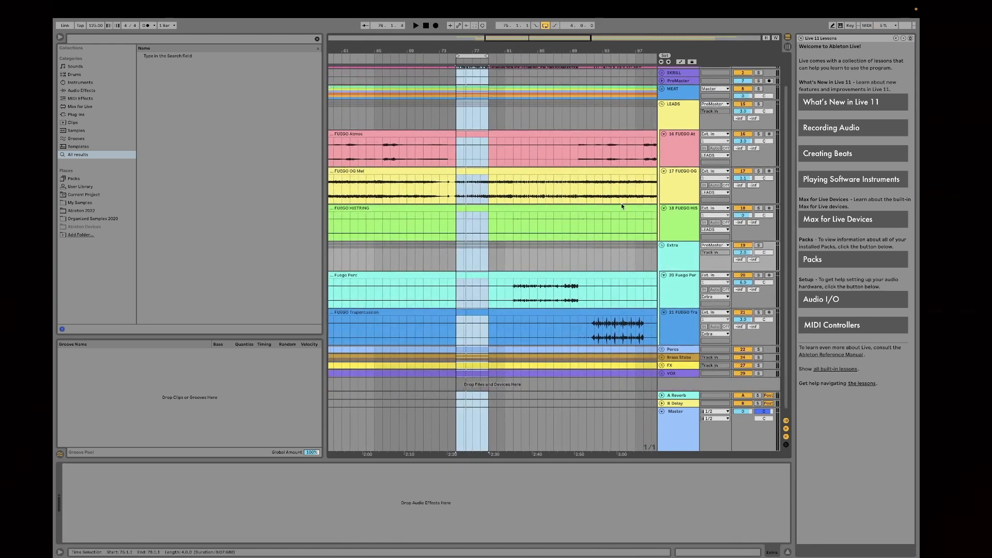
pyautogui.moveTo(472, 55); pyautogui.dragTo(528, 57)
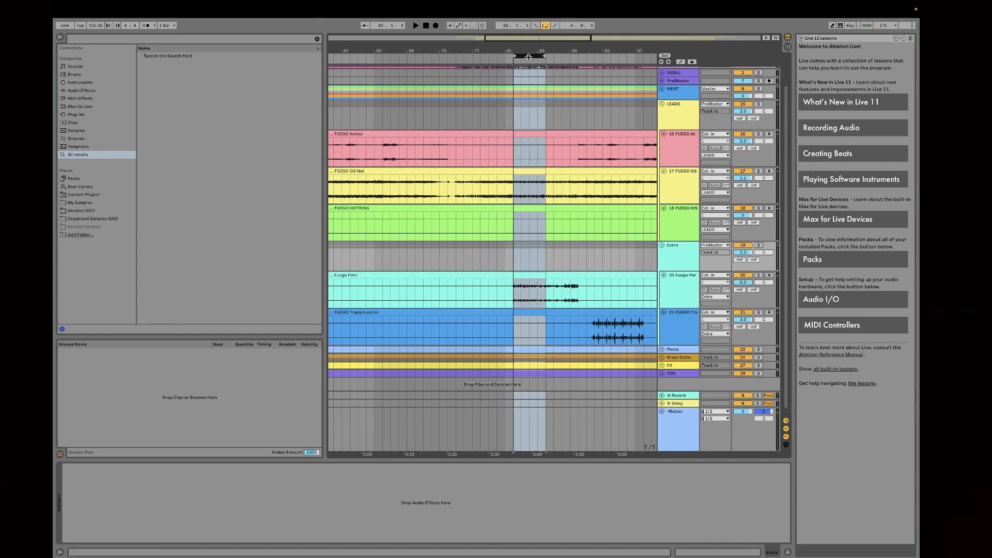
# Step: Solo the LEADS group and play the bar 82 loop with the group's devices shown
pyautogui.scroll(2, 587, 165)
pyautogui.click(681, 145)
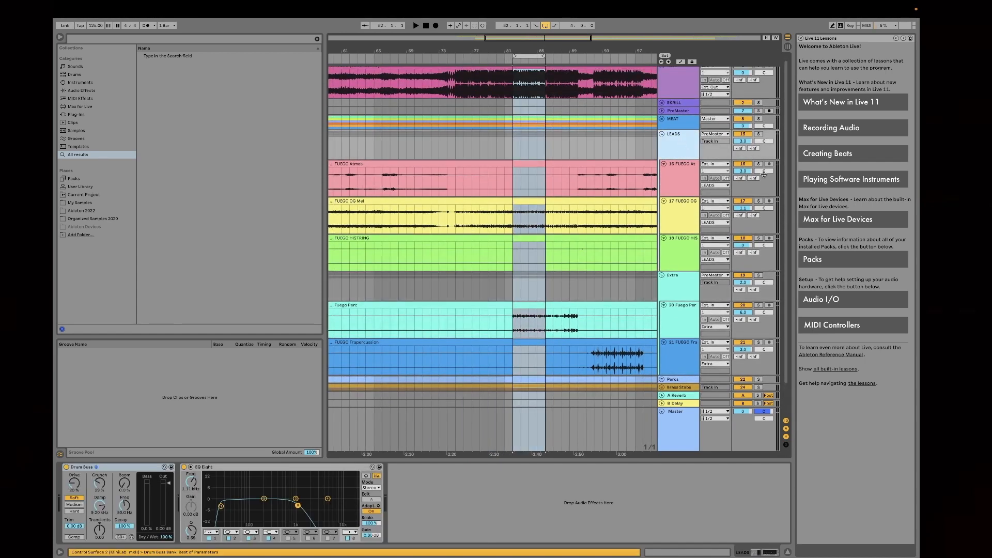
pyautogui.click(758, 134)
pyautogui.press('space')
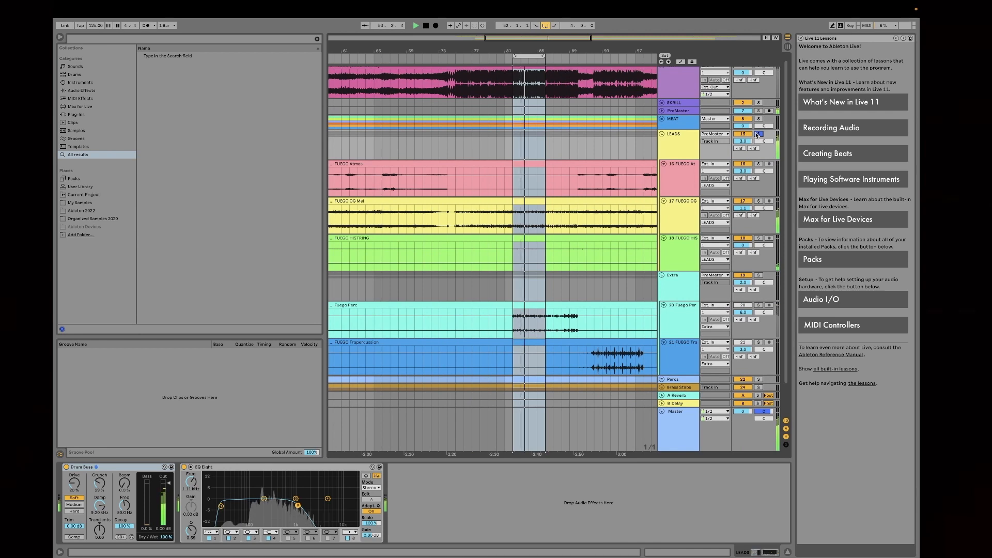
pyautogui.click(667, 156)
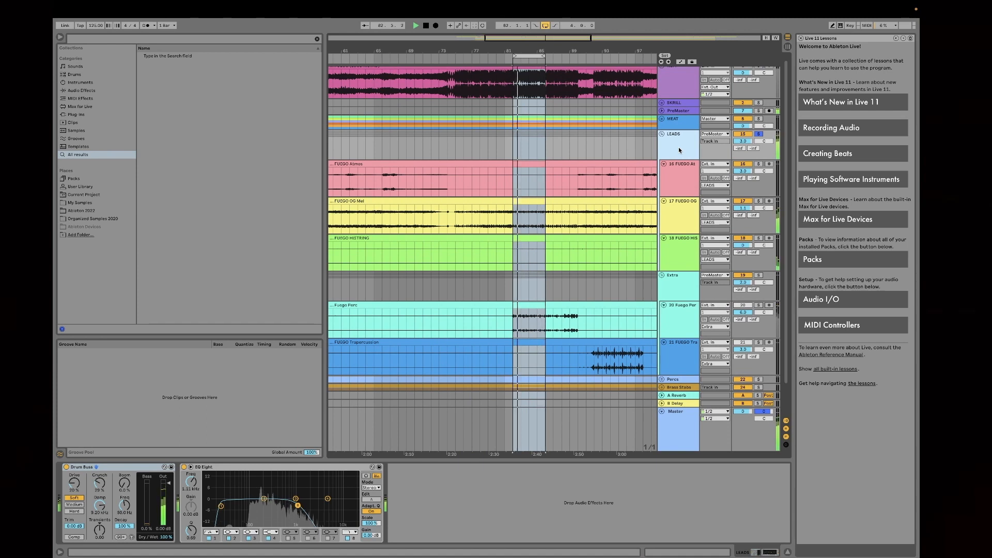
pyautogui.press('space')
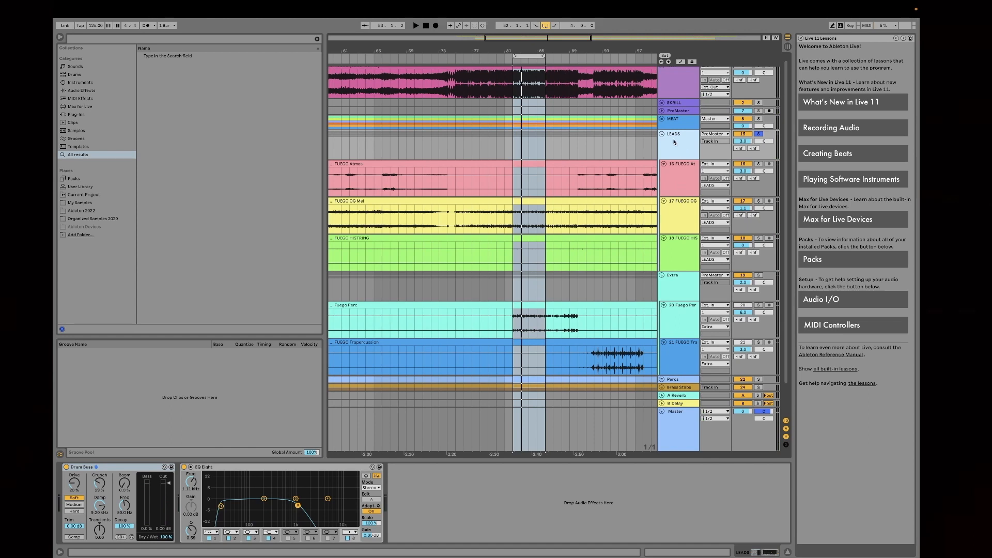
# Step: Play the LEADS loop while switching Drum Buss off and on to compare, leaving it on
pyautogui.click(128, 467)
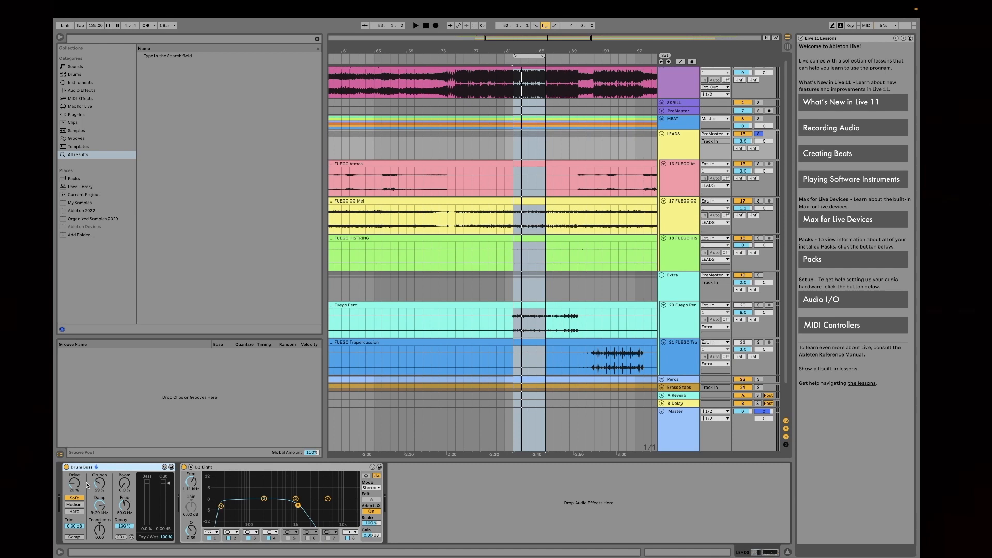
pyautogui.click(65, 468)
pyautogui.press('space')
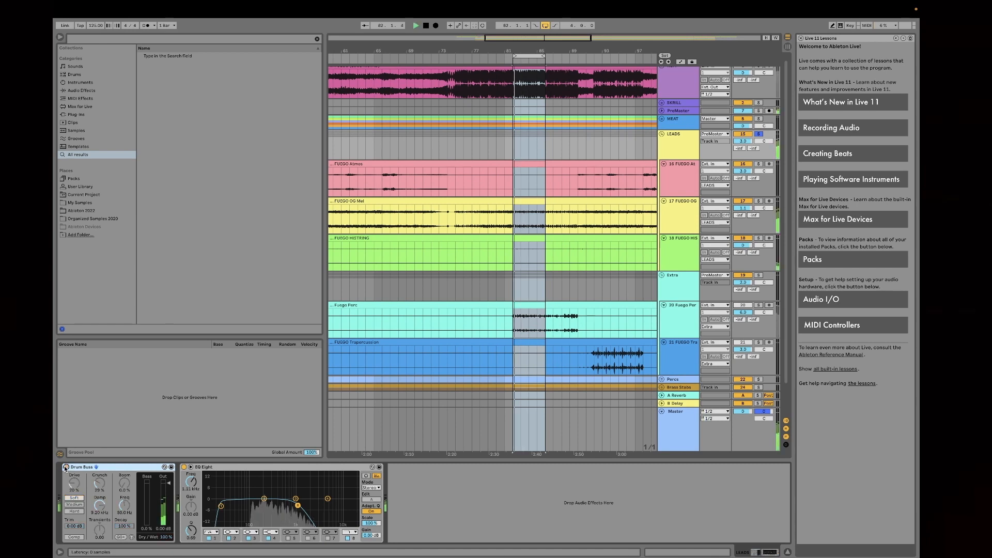
pyautogui.click(65, 468)
pyautogui.click(65, 468)
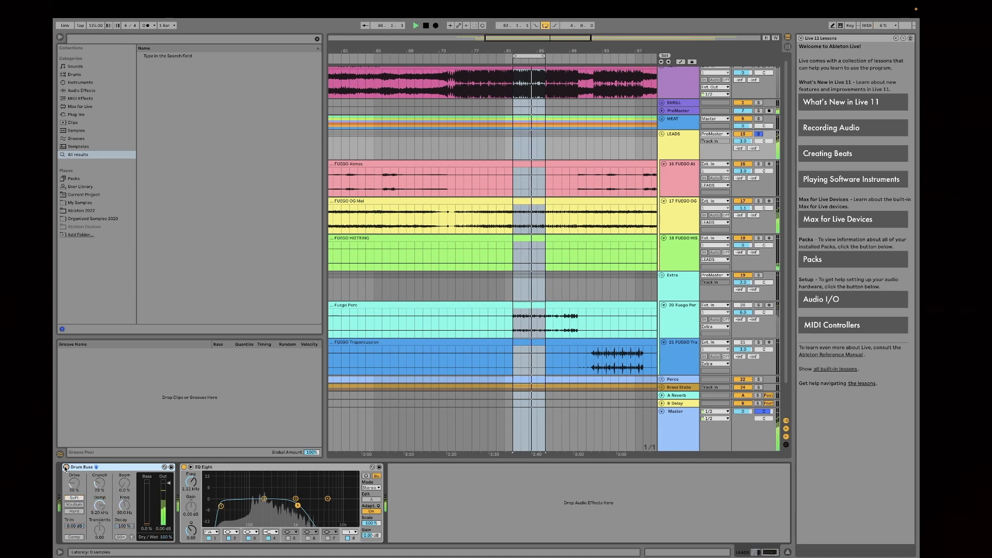
pyautogui.click(65, 468)
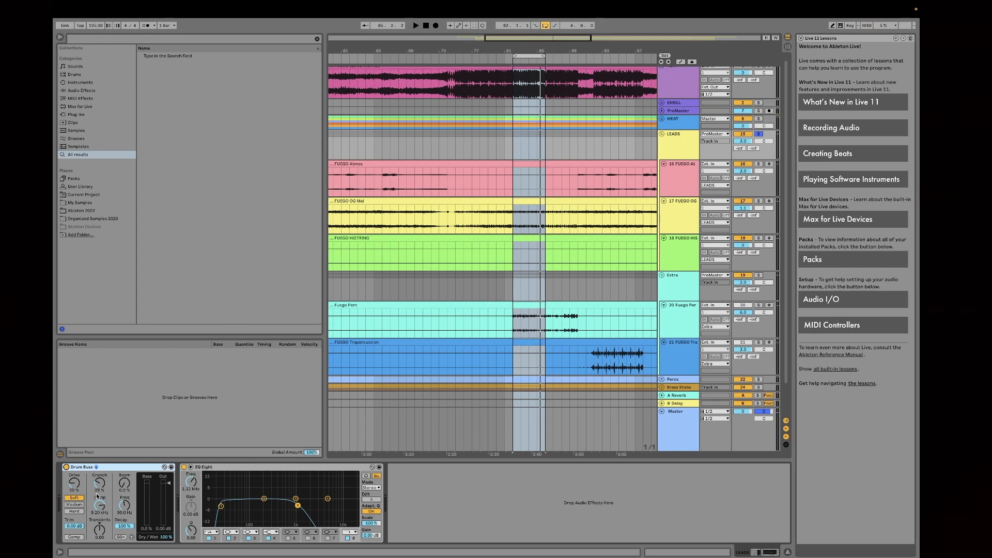
# Step: Set the low-cut band of the LEADS group's EQ Eight to 77.4 Hz while listening to the loop
pyautogui.click(221, 506)
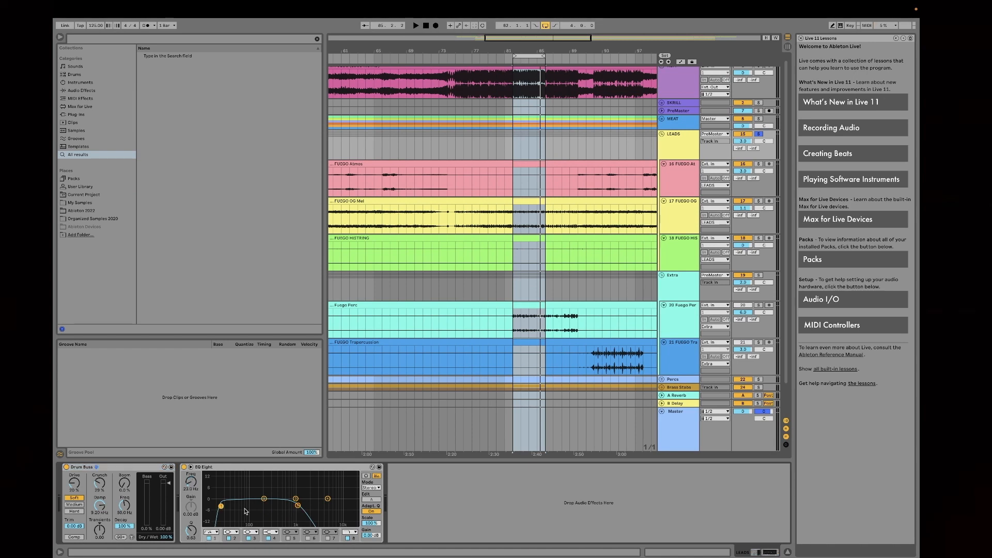
pyautogui.press('space')
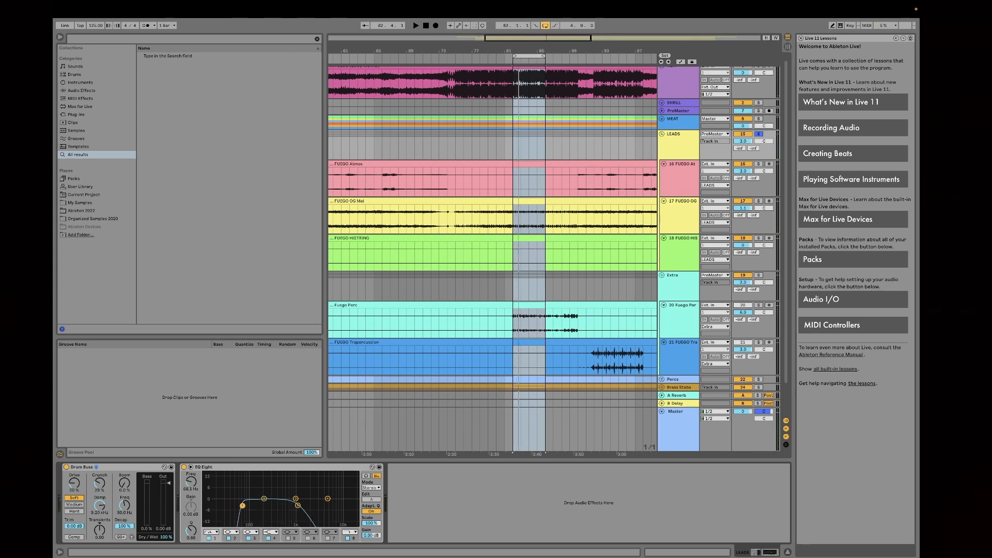
pyautogui.moveTo(242, 506); pyautogui.dragTo(245, 507)
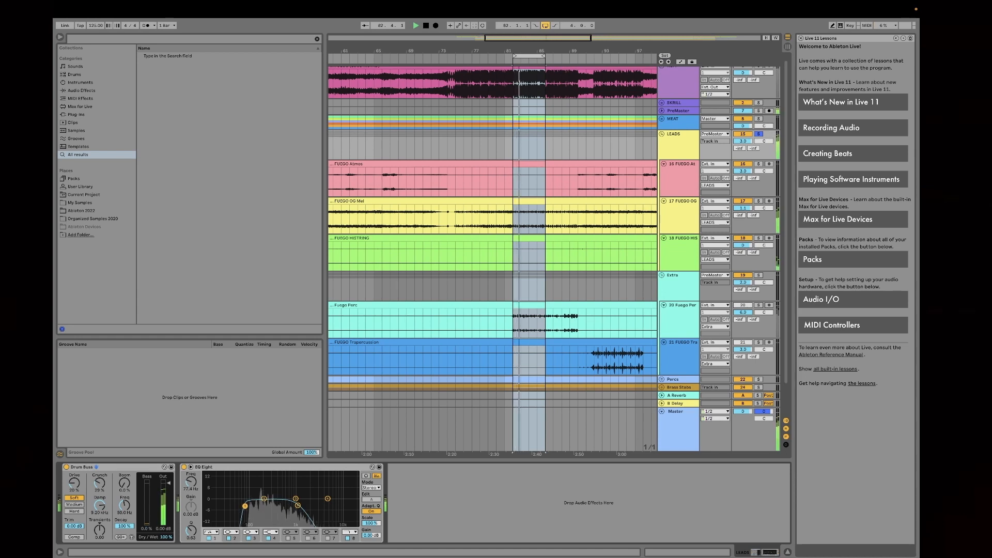
pyautogui.press('space')
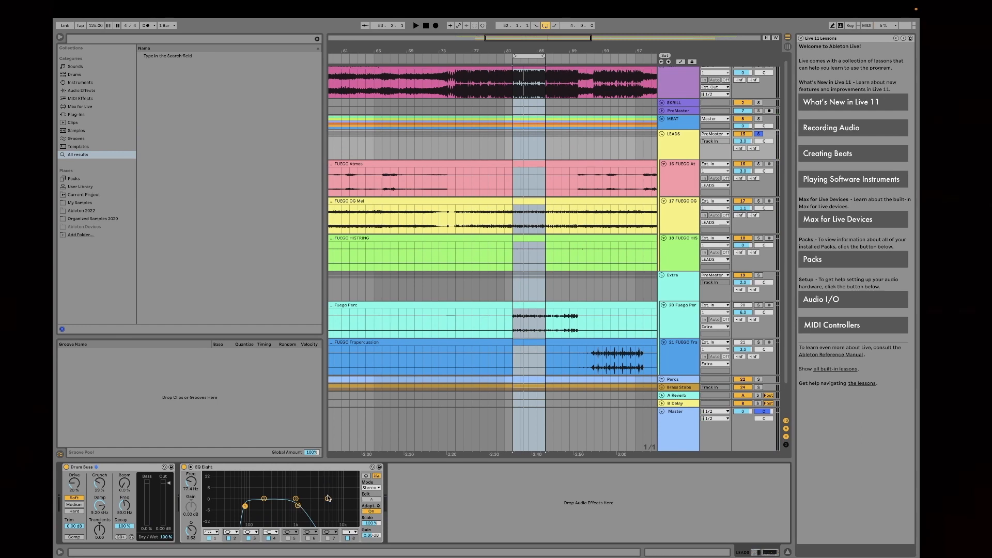
# Step: Play the LEADS loop with both Drum Buss and EQ Eight bypassed, and switch both back on to compare
pyautogui.press('space')
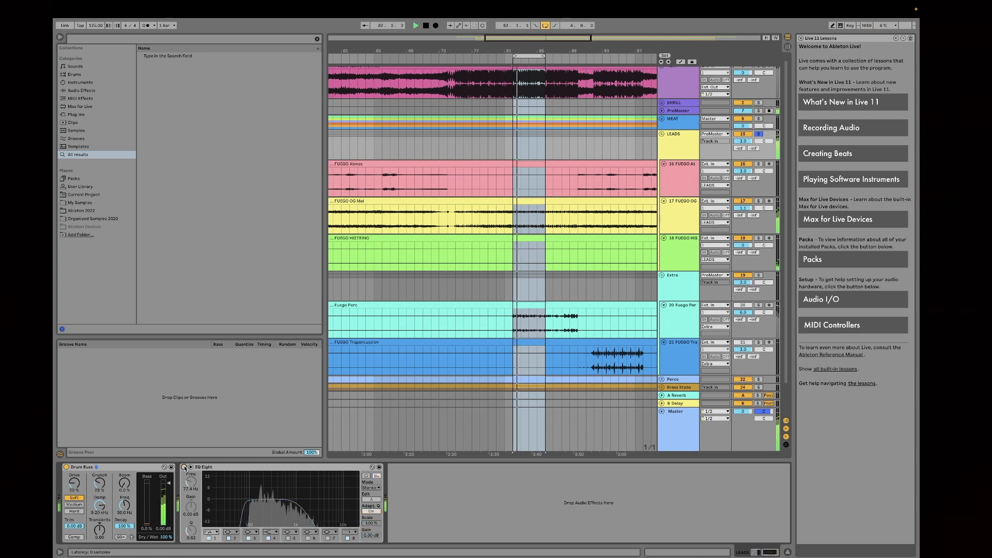
pyautogui.click(66, 467)
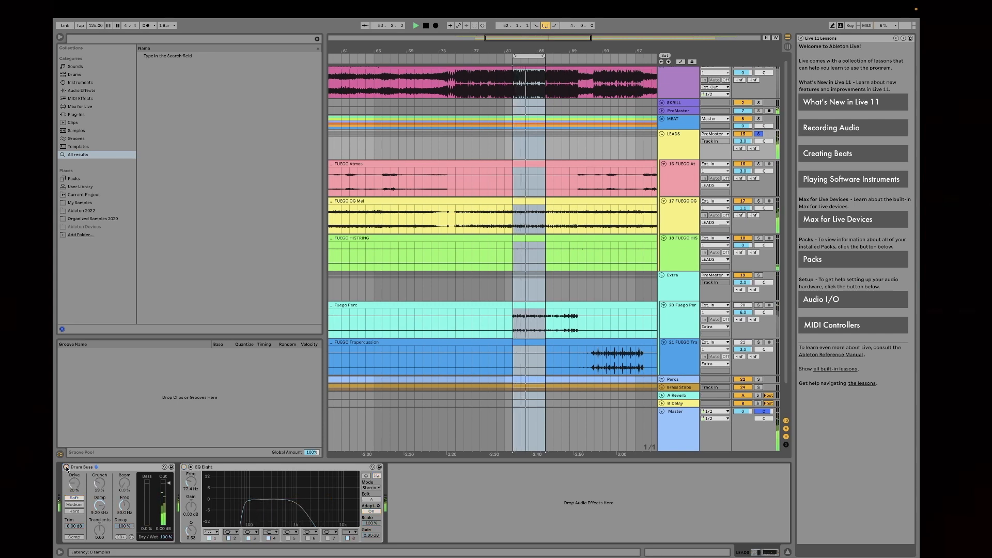
pyautogui.click(67, 468)
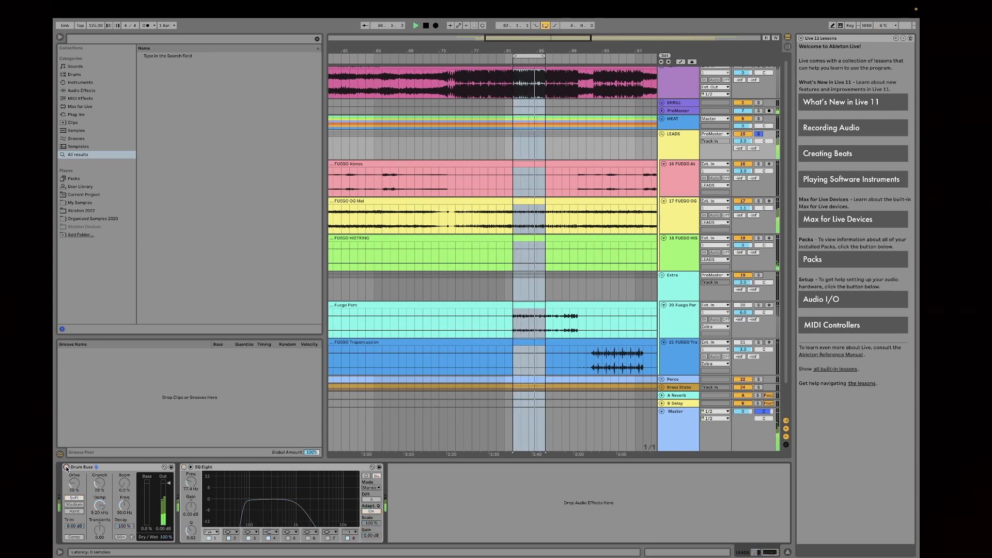
pyautogui.click(184, 467)
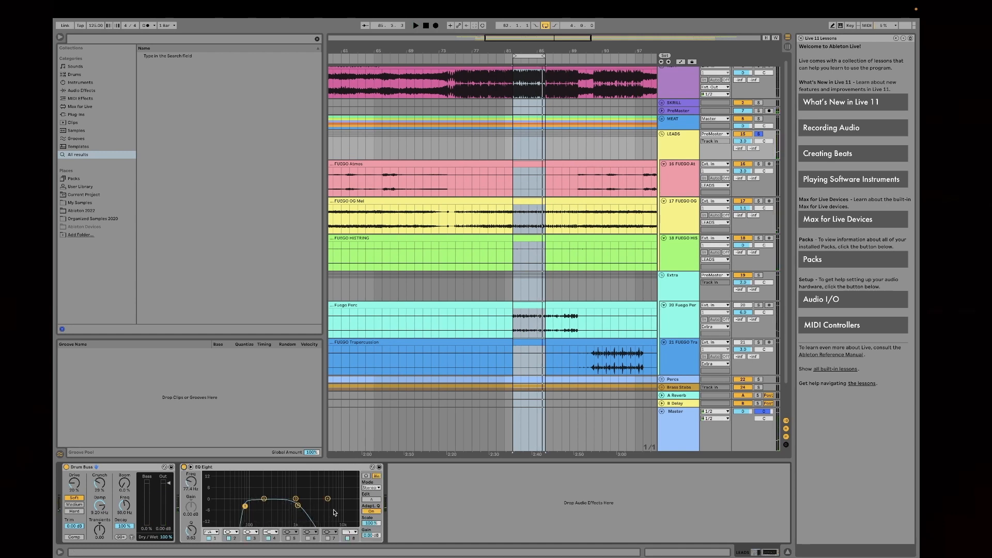
# Step: Show the devices of the Extra group and of its Fuego Perc track for inspection
pyautogui.click(674, 272)
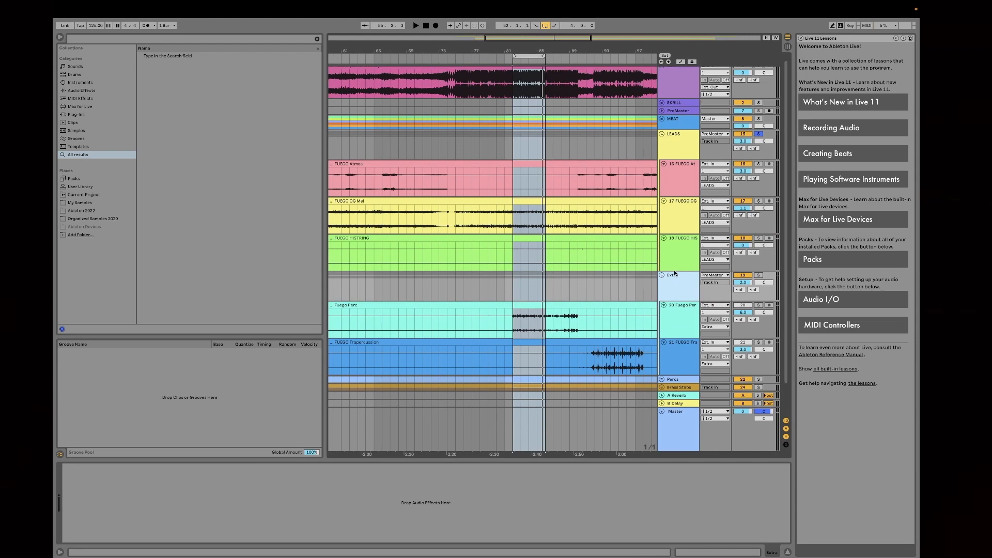
pyautogui.scroll(-1, 683, 237)
pyautogui.scroll(-2, 682, 237)
pyautogui.click(675, 274)
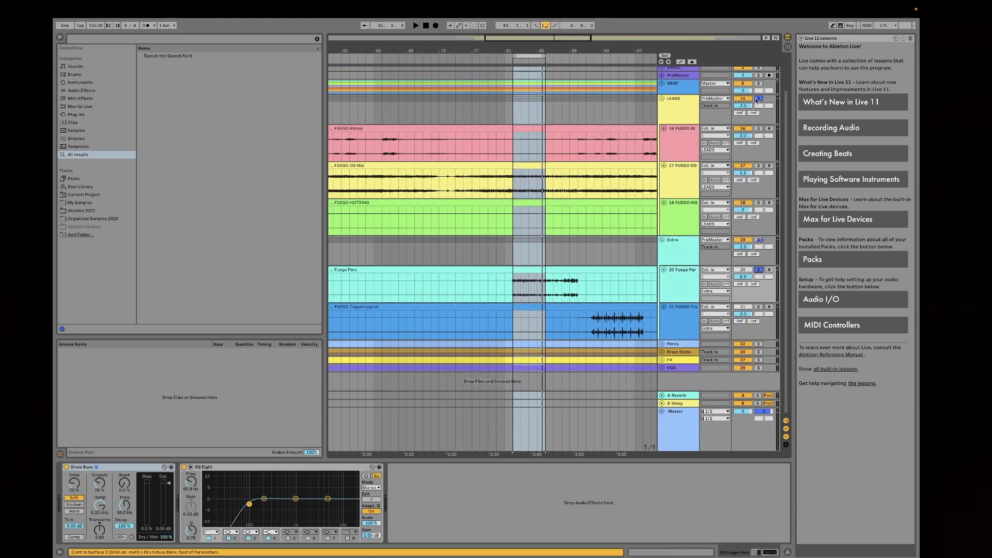
# Step: Compare the device chain of the LEADS group with that of the FUEGO OG Mel track
pyautogui.click(688, 179)
pyautogui.click(687, 107)
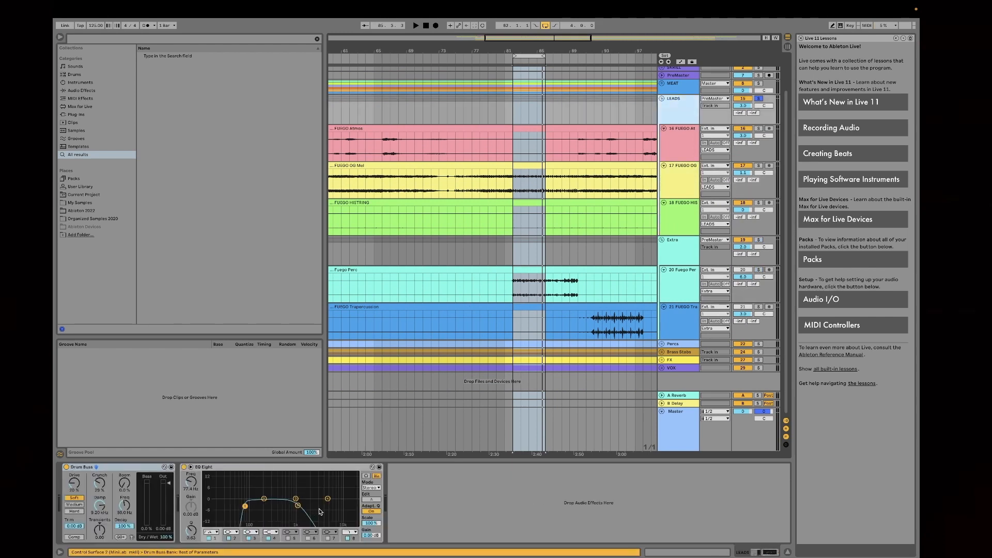
pyautogui.click(673, 177)
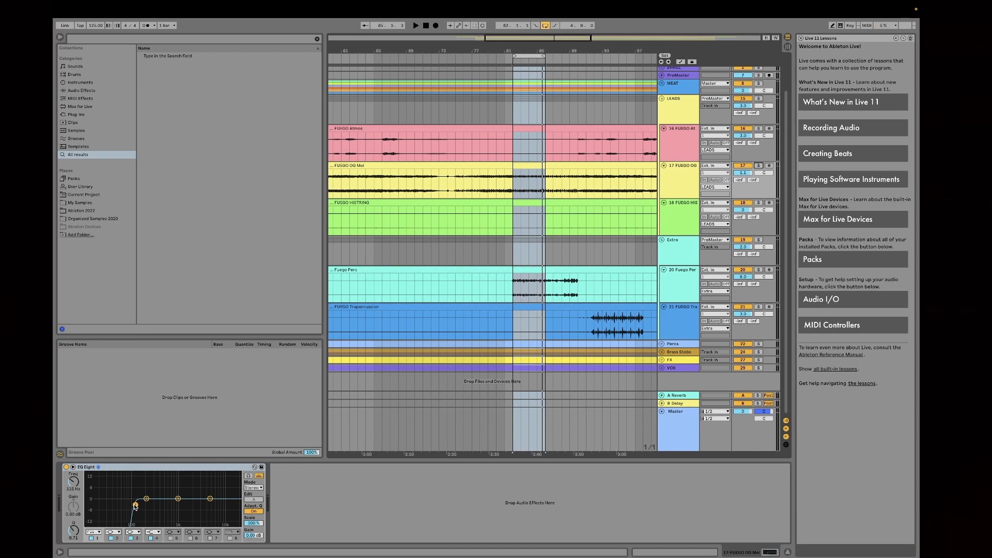
pyautogui.rightClick(678, 115)
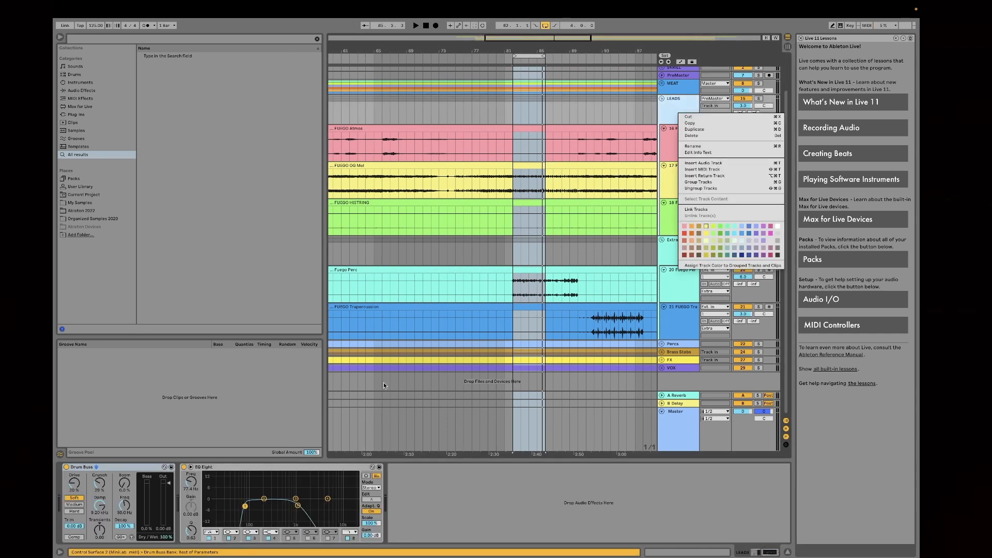
pyautogui.click(670, 102)
pyautogui.click(678, 168)
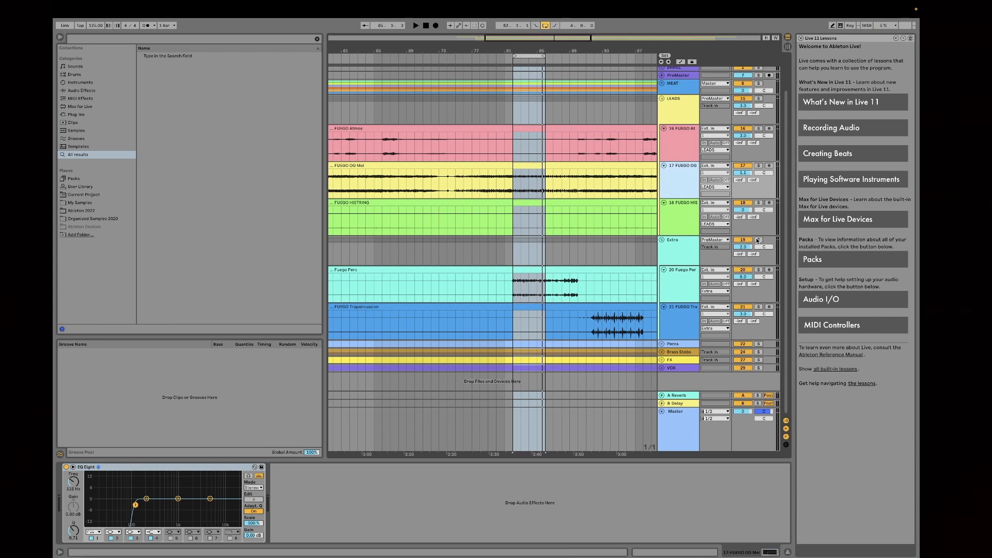
# Step: Solo the Fuego Perc track and play the bar 82 loop with the track's devices shown
pyautogui.click(758, 269)
pyautogui.press('space')
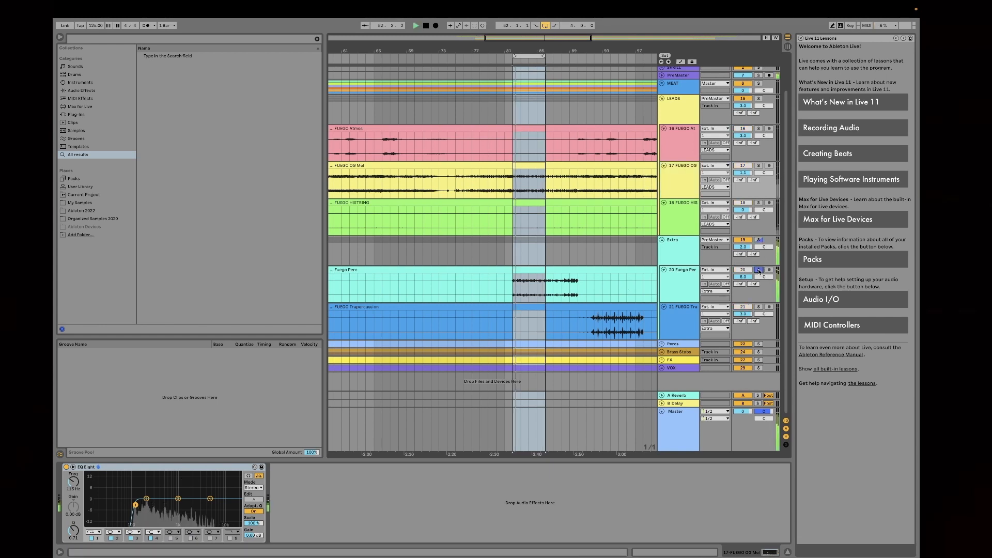
pyautogui.click(681, 296)
pyautogui.press('space')
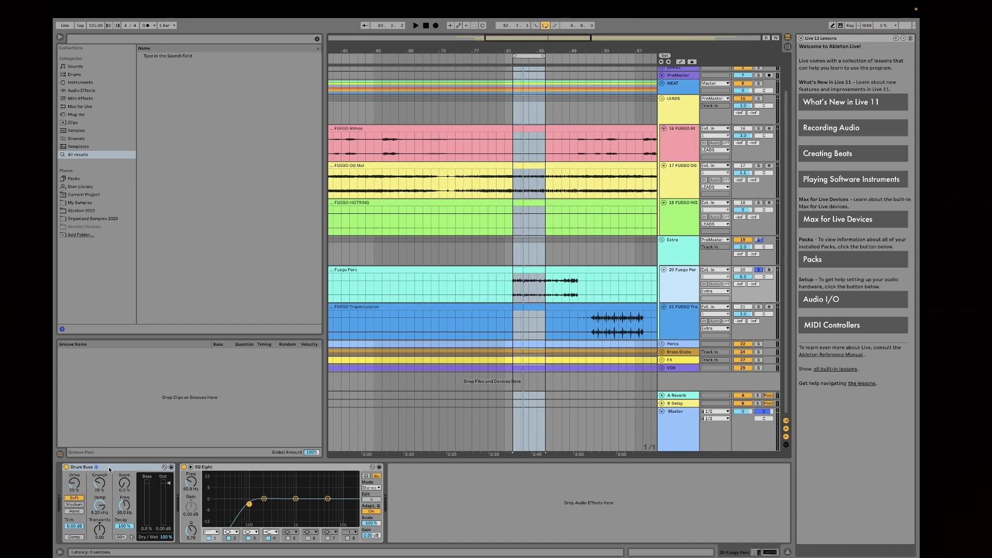
# Step: Play the Fuego Perc loop while switching its Drum Buss off and on to compare, leaving it on
pyautogui.press('space')
pyautogui.click(66, 467)
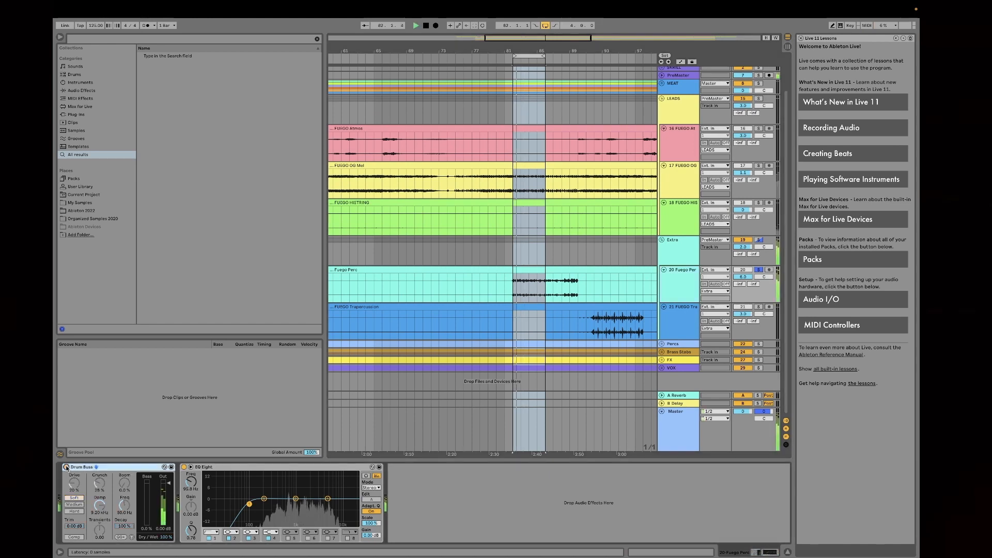
pyautogui.click(66, 467)
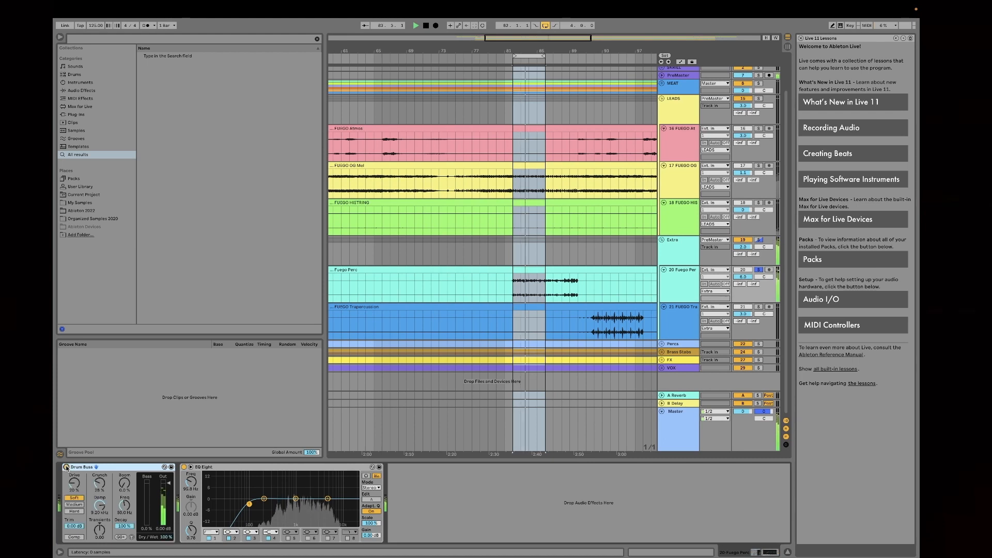
pyautogui.press('space')
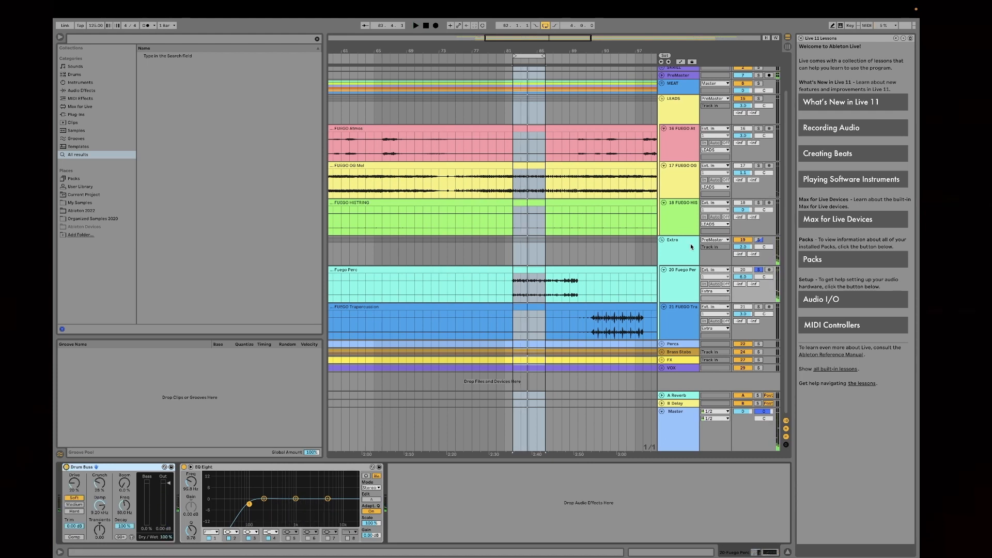
# Step: Solo the Extra and LEADS groups together in place of single tracks and play the bar 82 loop
pyautogui.click(759, 166)
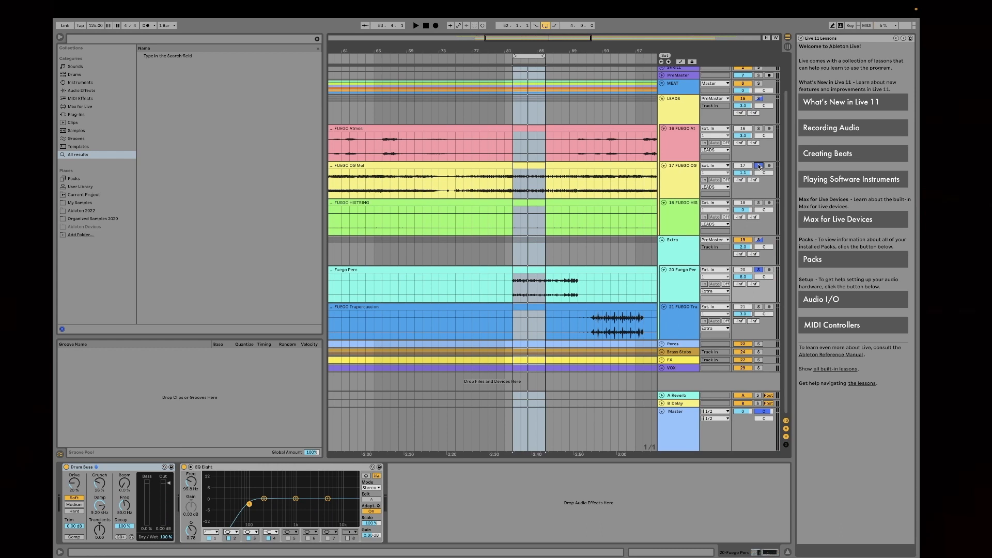
pyautogui.click(759, 166)
pyautogui.click(758, 241)
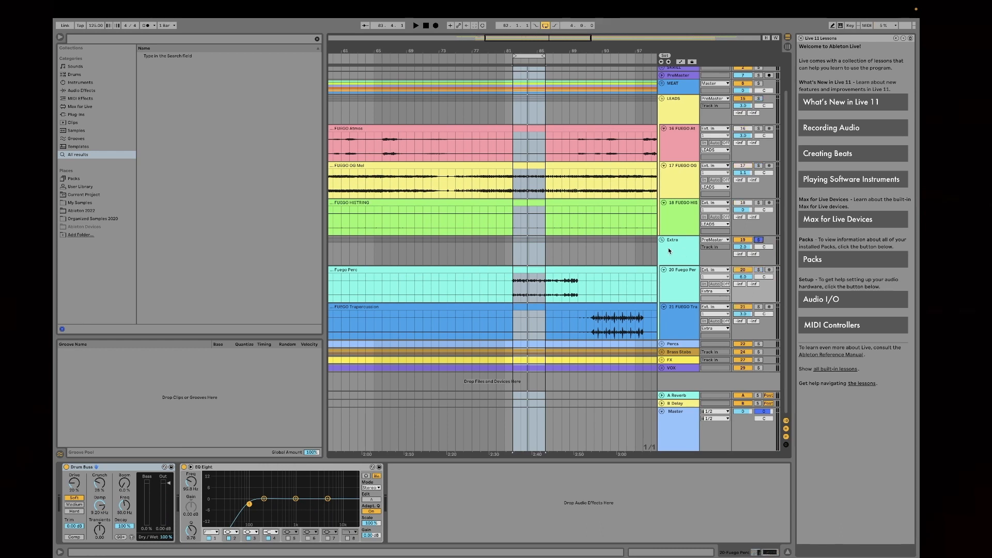
pyautogui.click(668, 247)
pyautogui.click(759, 99)
pyautogui.press('space')
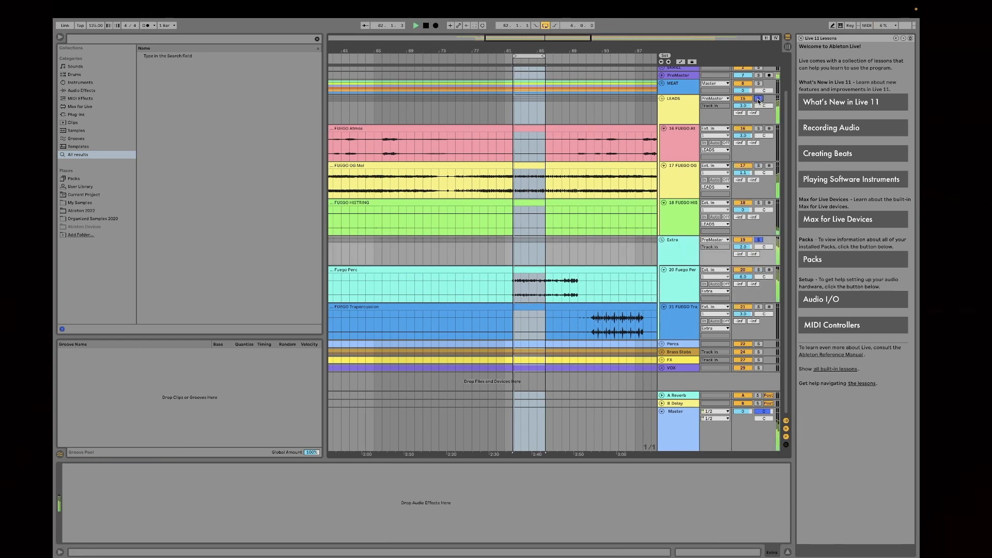
# Step: Play the LEADS and Extra loop while switching the LEADS group's EQ Eight off and on to compare, leaving it on
pyautogui.click(676, 179)
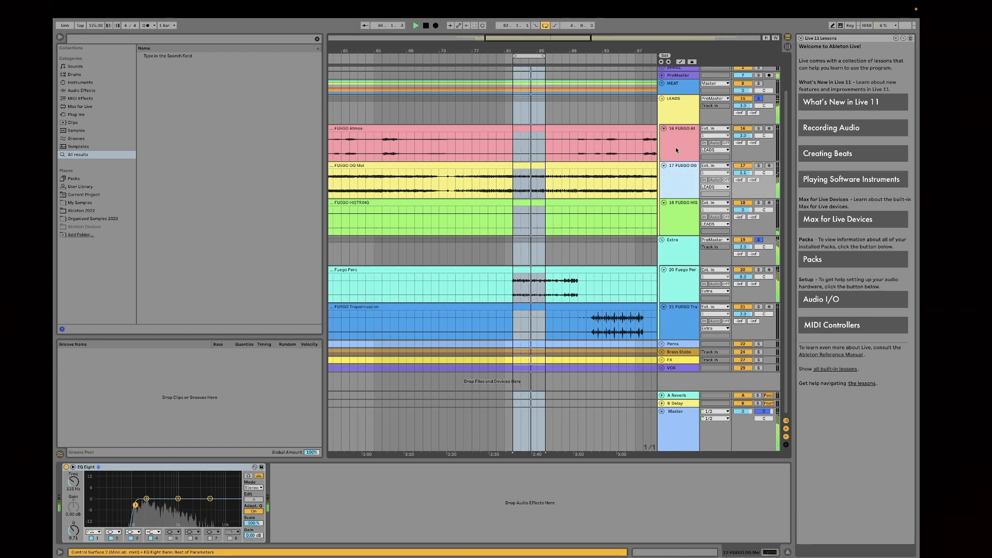
pyautogui.click(677, 111)
pyautogui.press('space')
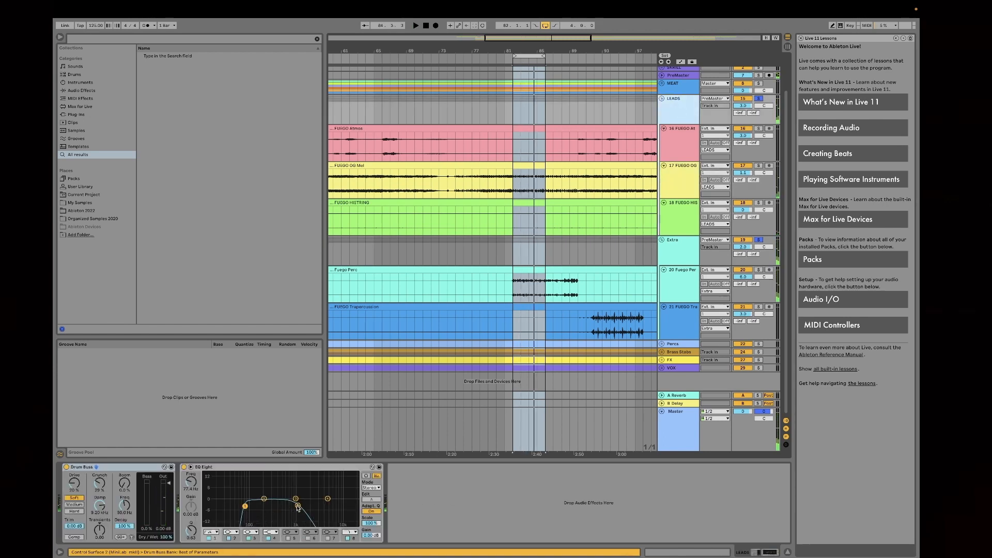
pyautogui.press('space')
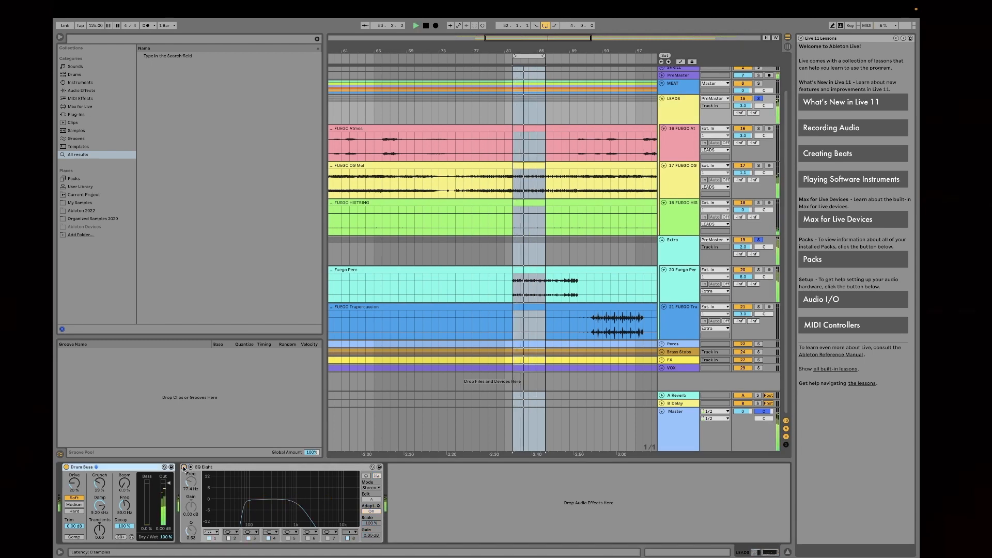
pyautogui.click(183, 469)
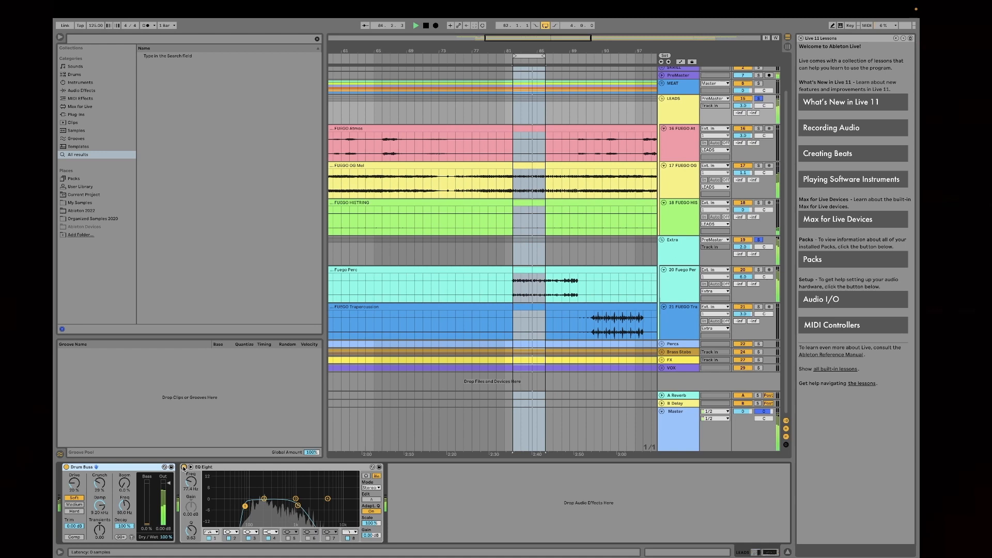
pyautogui.press('space')
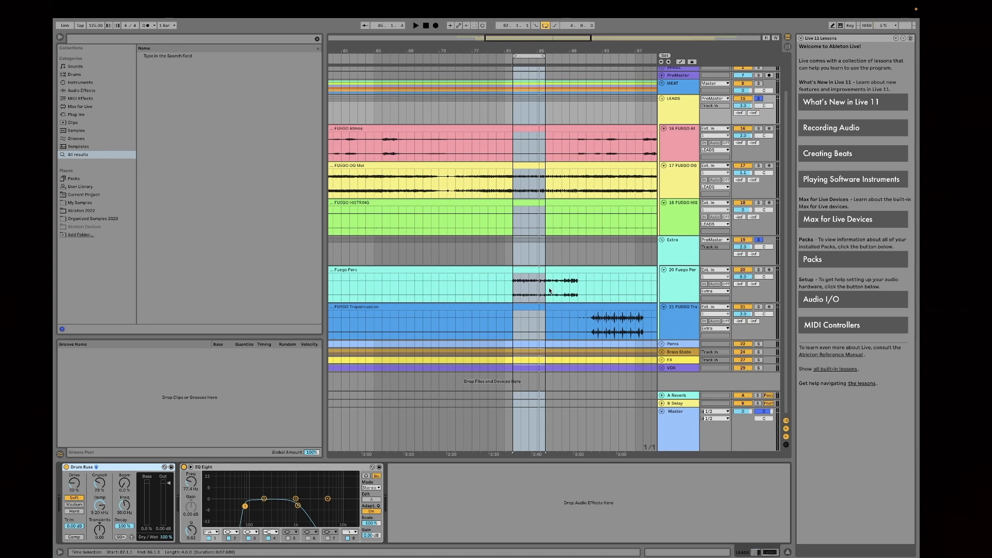
# Step: Solo the MEAT group together with LEADS and Extra and play the bar 82 loop
pyautogui.click(674, 285)
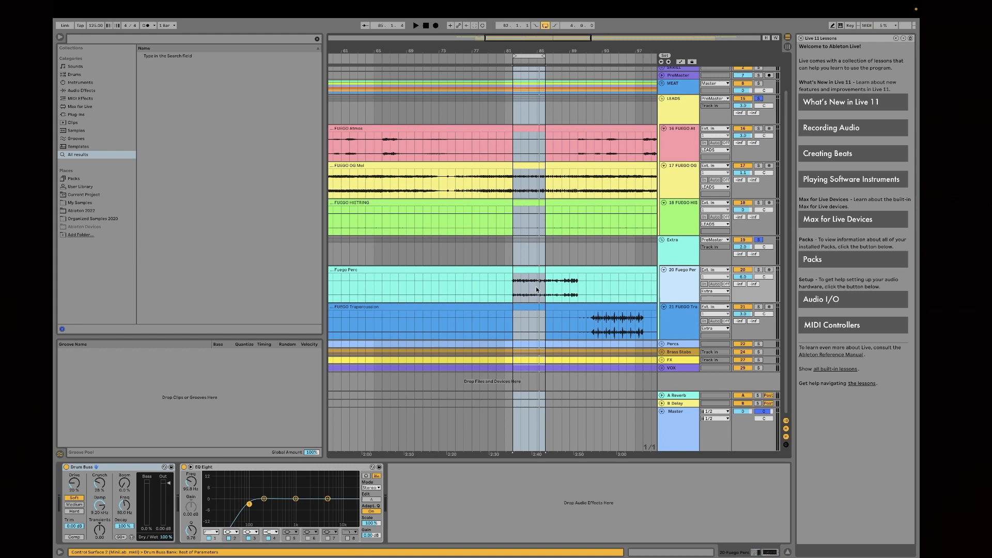
pyautogui.keyDown('super'); pyautogui.click(758, 239); pyautogui.keyUp('super')
pyautogui.keyDown('super'); pyautogui.click(758, 239); pyautogui.keyUp('super')
pyautogui.click(758, 239)
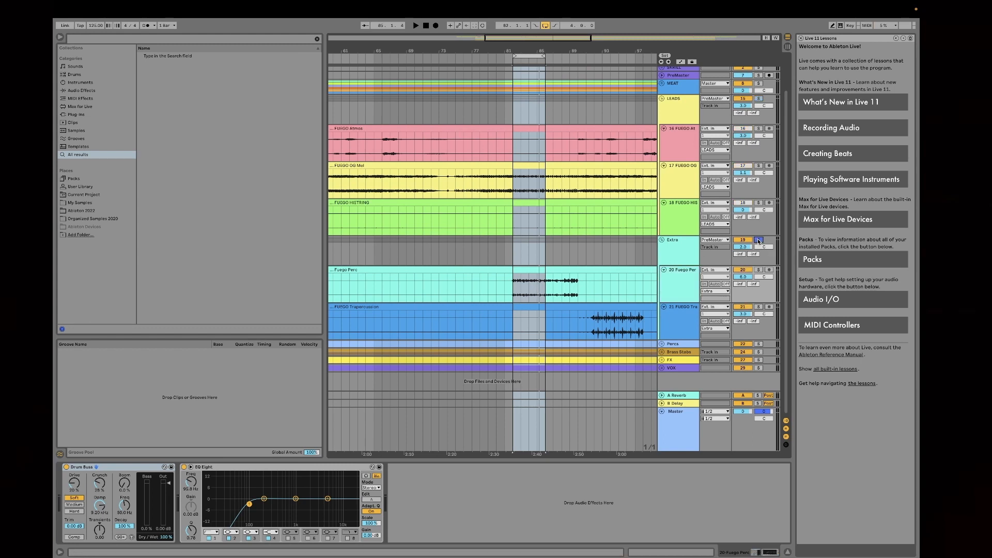
pyautogui.keyDown('super'); pyautogui.click(758, 99); pyautogui.keyUp('super')
pyautogui.scroll(2, 770, 113)
pyautogui.keyDown('super'); pyautogui.click(760, 124); pyautogui.keyUp('super')
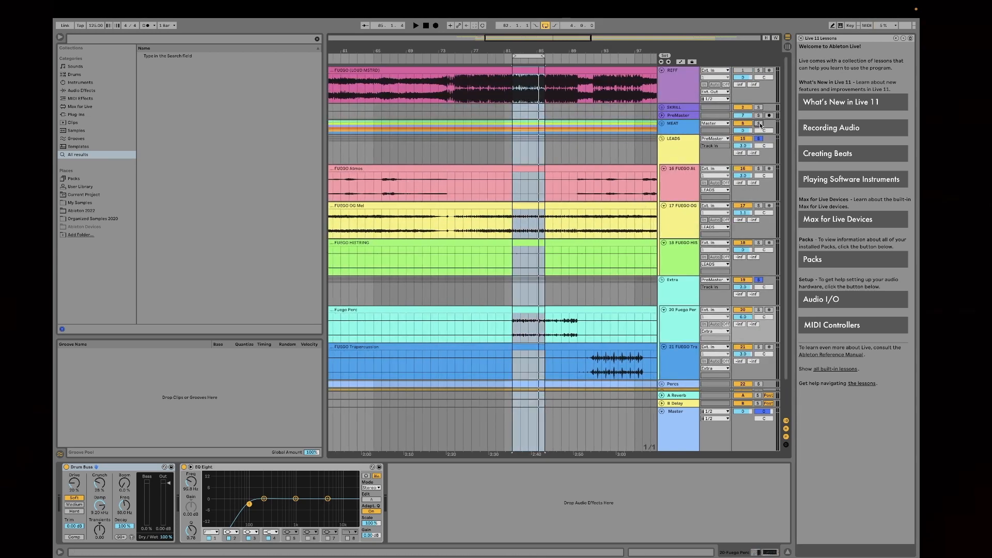
pyautogui.press('space')
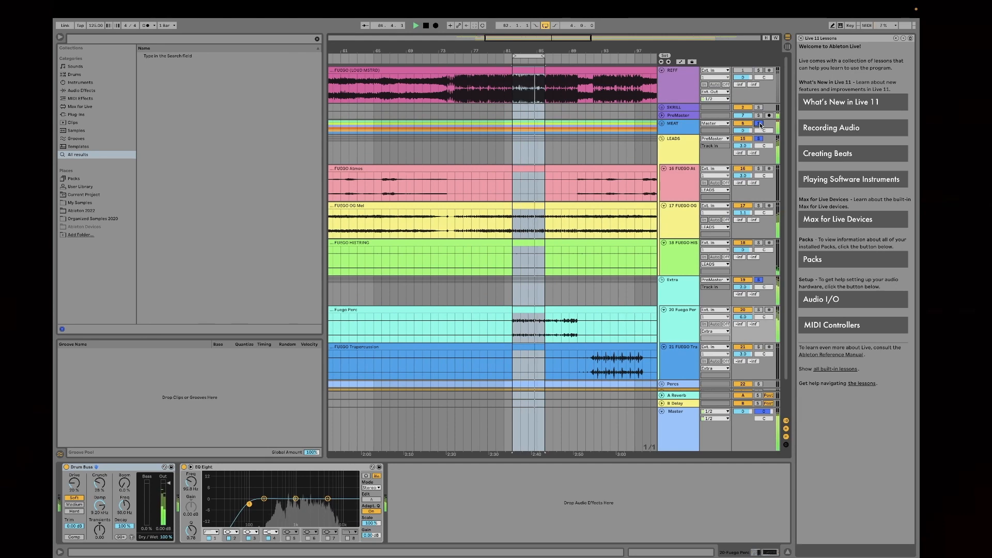
# Step: Examine the soloed groups' spectrum and RMS level in the Master track's SPAN while the loop plays, resetting its statistics
pyautogui.click(679, 423)
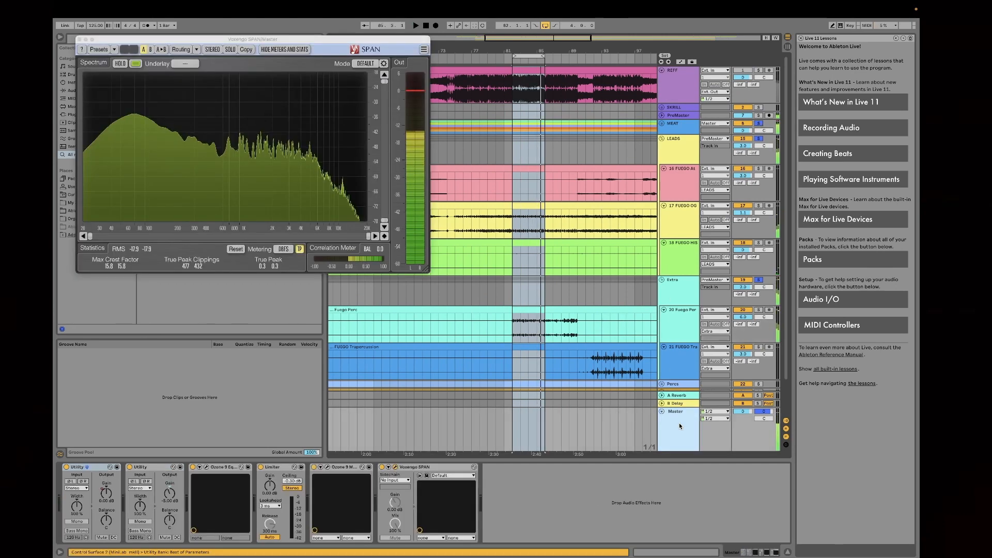
pyautogui.click(396, 467)
pyautogui.click(395, 467)
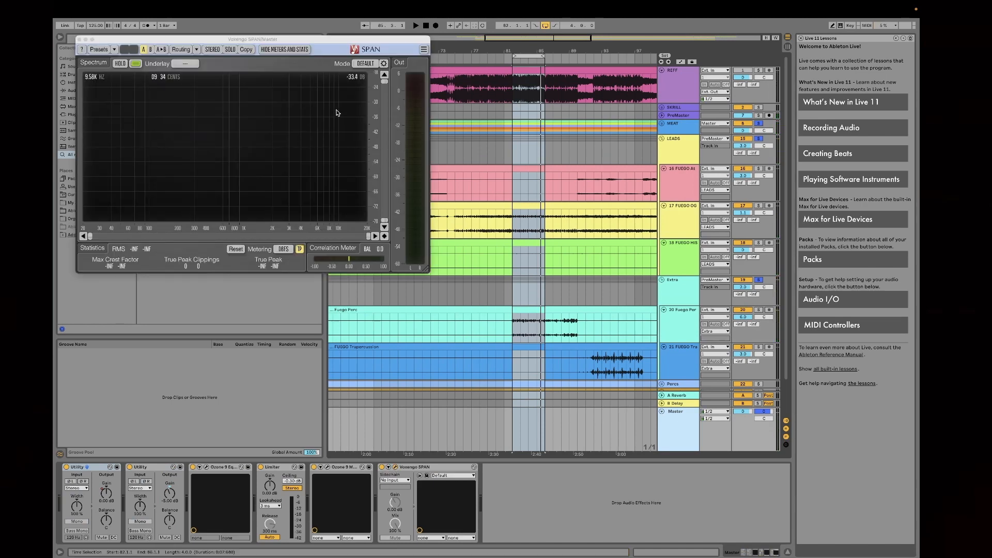
pyautogui.press('space')
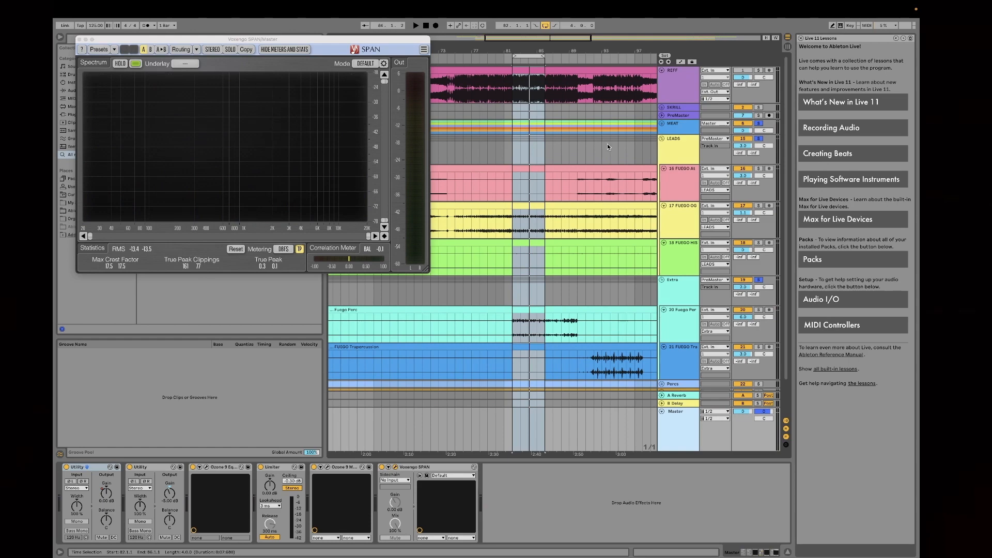
pyautogui.press('space')
pyautogui.click(236, 249)
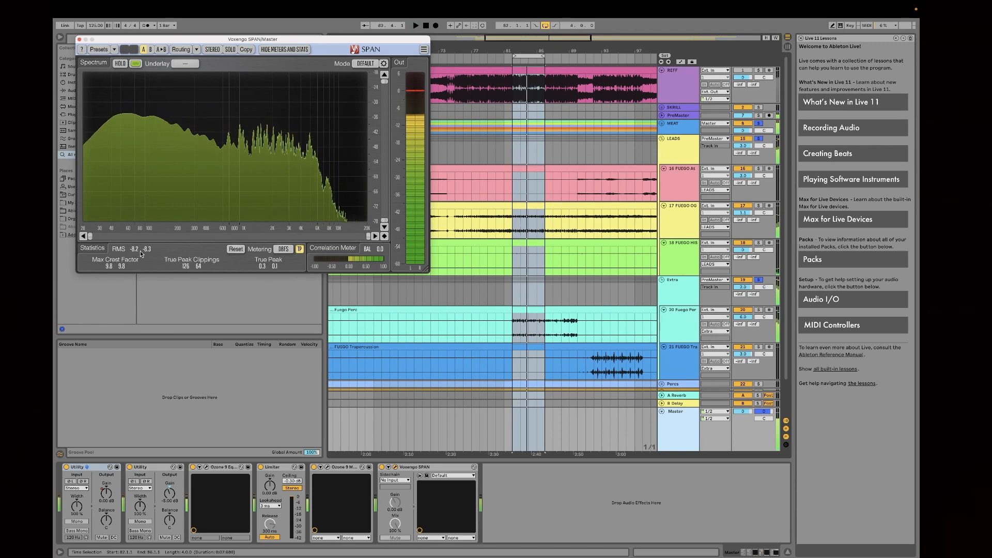
pyautogui.press('space')
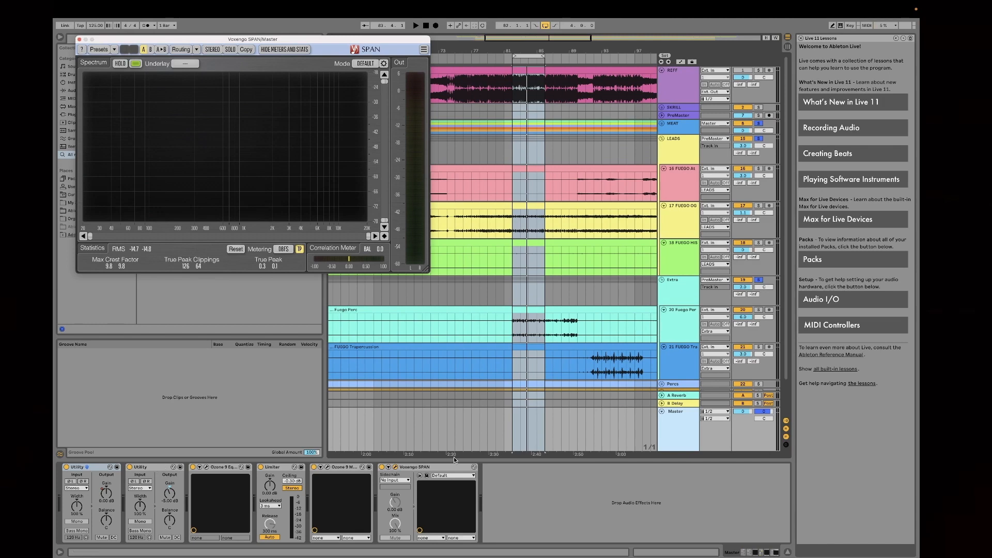
# Step: Clear the solos on the groups and show the devices of the Fuego Perc track
pyautogui.click(759, 280)
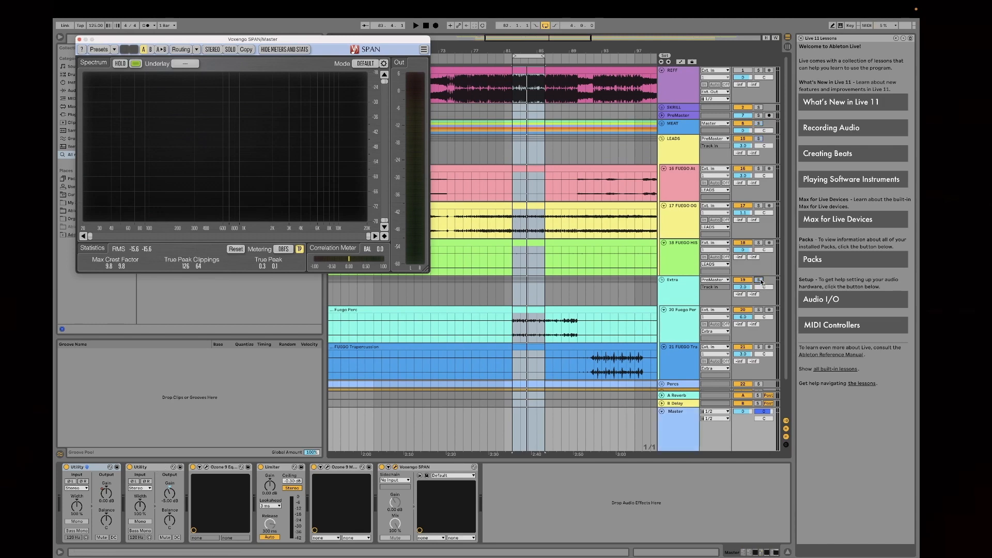
pyautogui.scroll(-1, 687, 276)
pyautogui.click(684, 267)
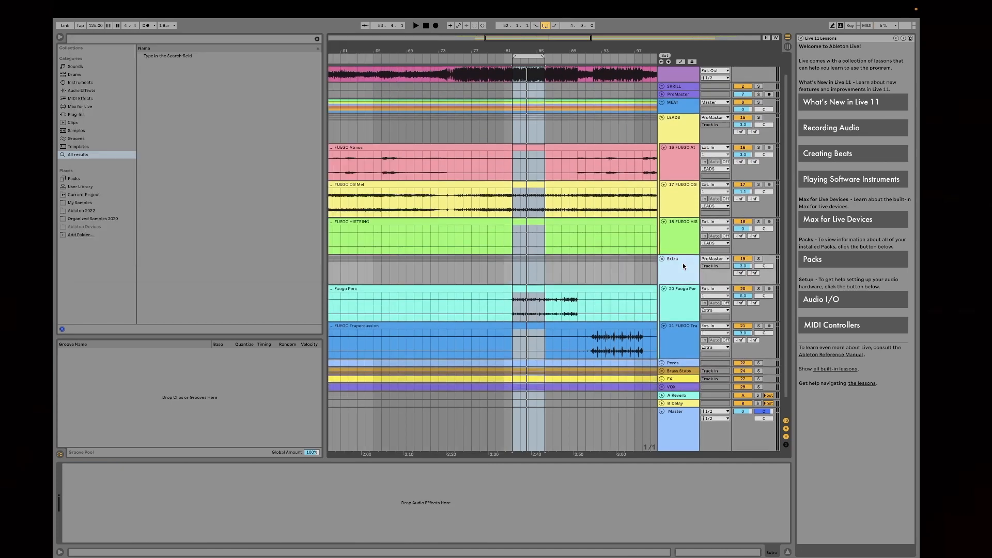
pyautogui.click(686, 306)
pyautogui.scroll(-1, 686, 279)
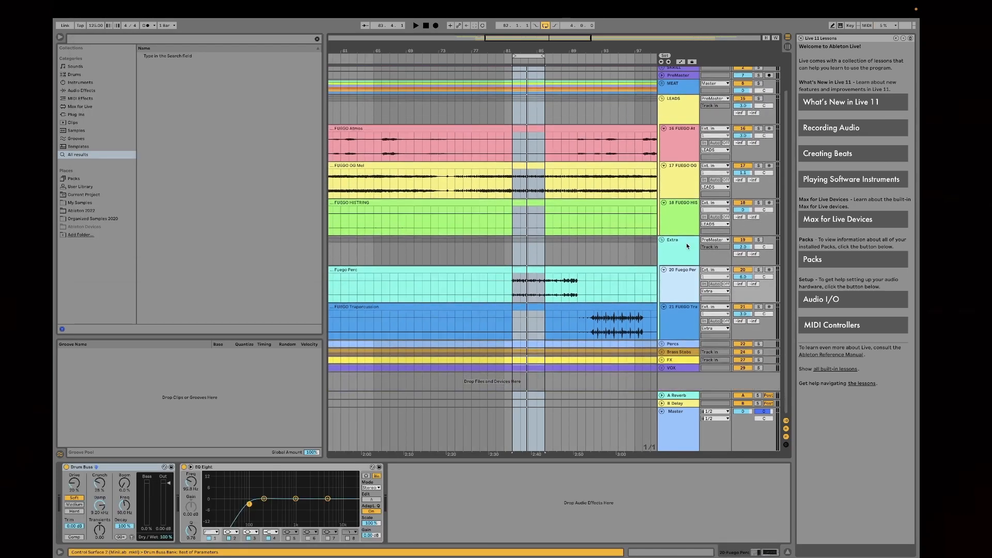
# Step: Play the FUEGO Trapercussion track soloed from bar 92, and switch its solo off again
pyautogui.scroll(2, 684, 321)
pyautogui.click(532, 56)
pyautogui.scroll(-2, 608, 363)
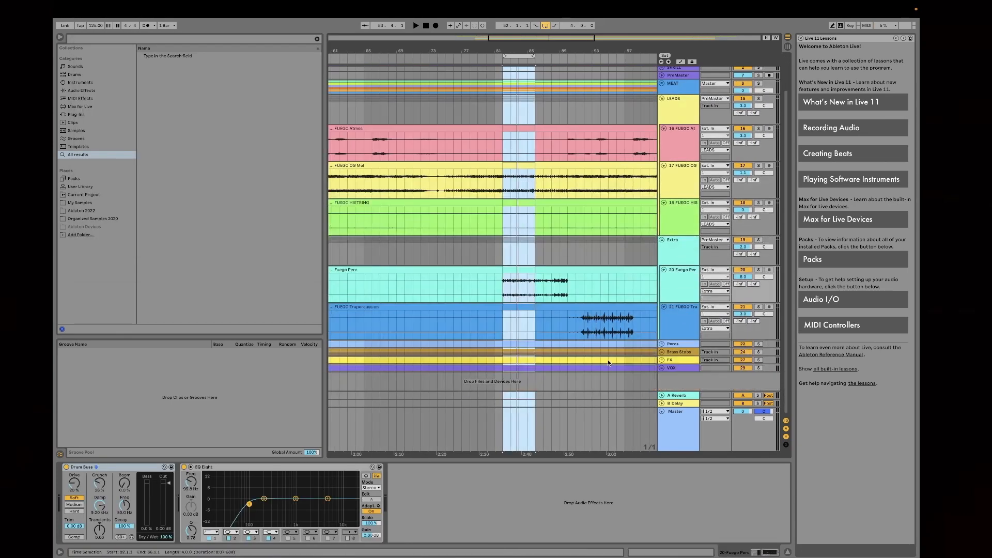
pyautogui.click(584, 327)
pyautogui.click(758, 307)
pyautogui.press('space')
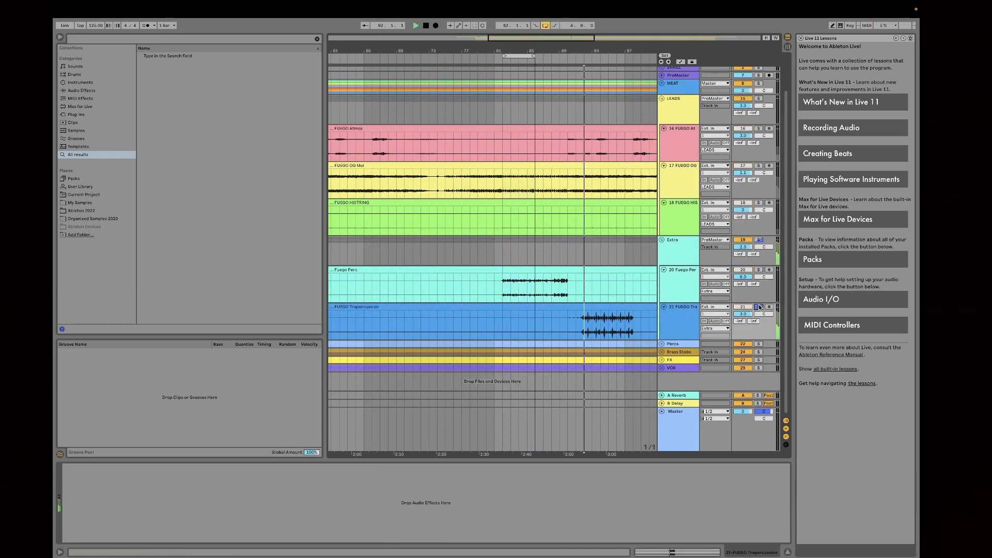
pyautogui.press('space')
pyautogui.click(759, 307)
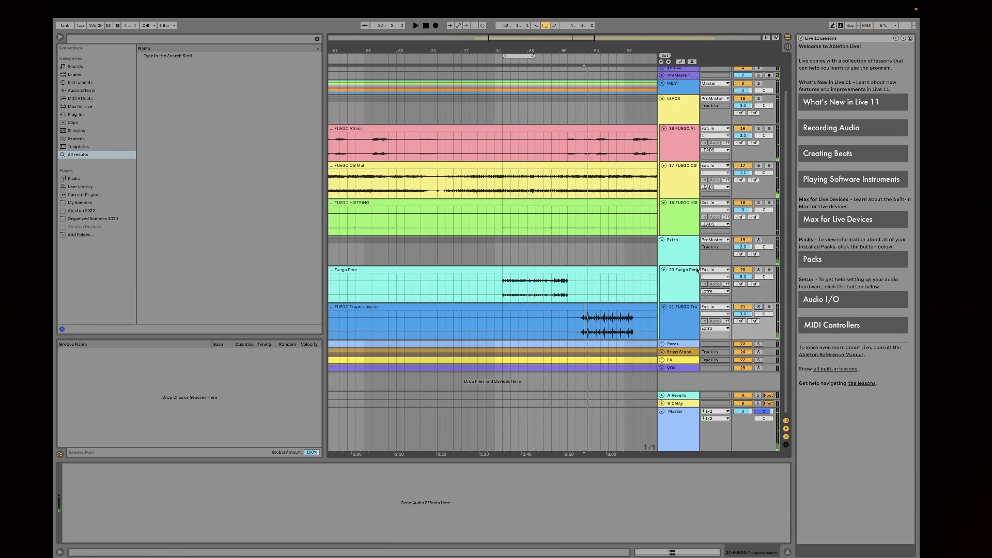
pyautogui.scroll(2, 536, 278)
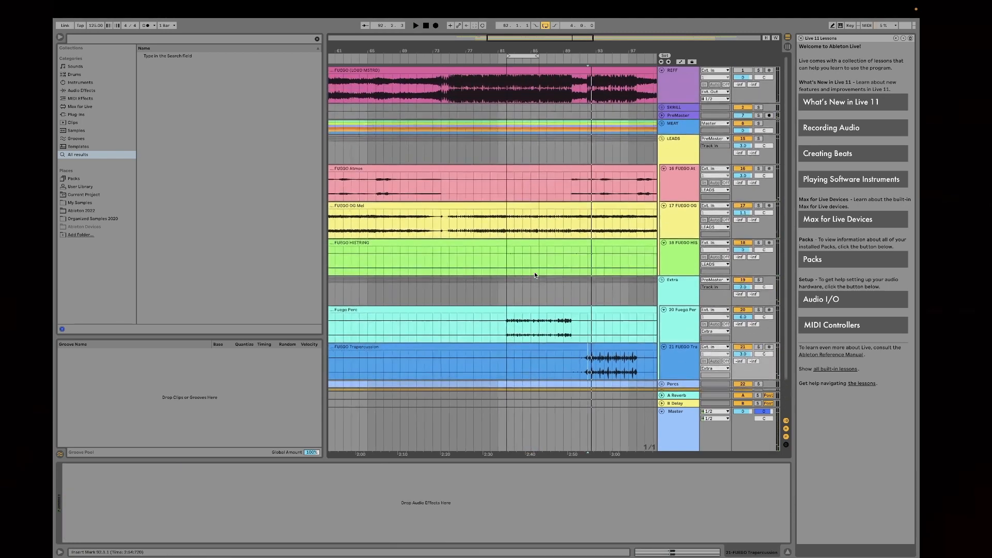
# Step: Fold the LEADS group and unfold the Percs group, with the view centred on the bar 82 loop
pyautogui.click(525, 54)
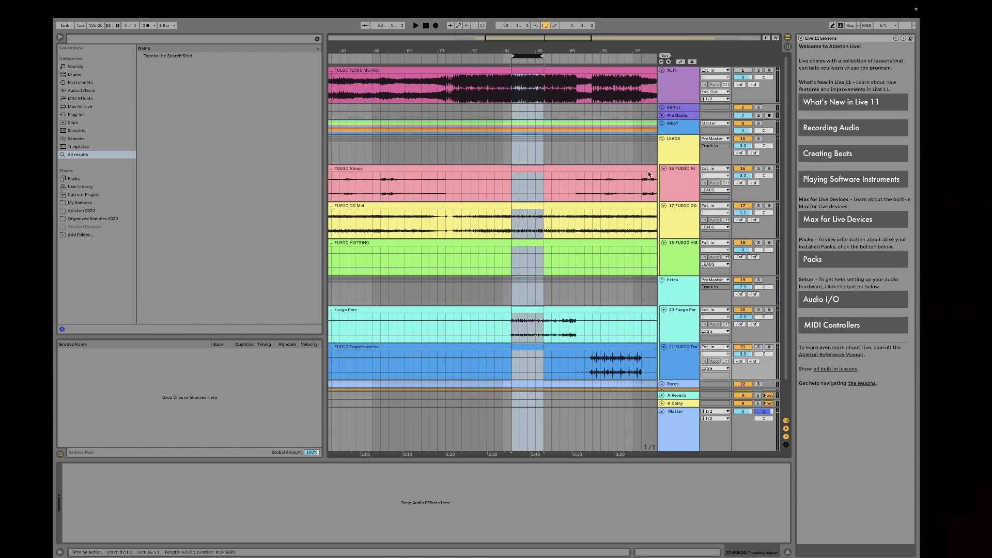
pyautogui.click(661, 139)
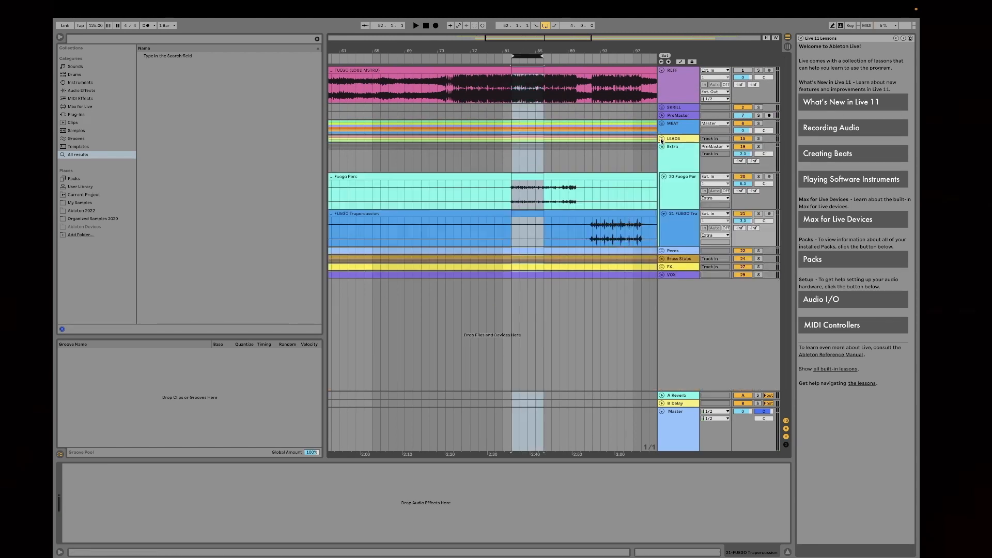
pyautogui.click(662, 251)
pyautogui.click(533, 56)
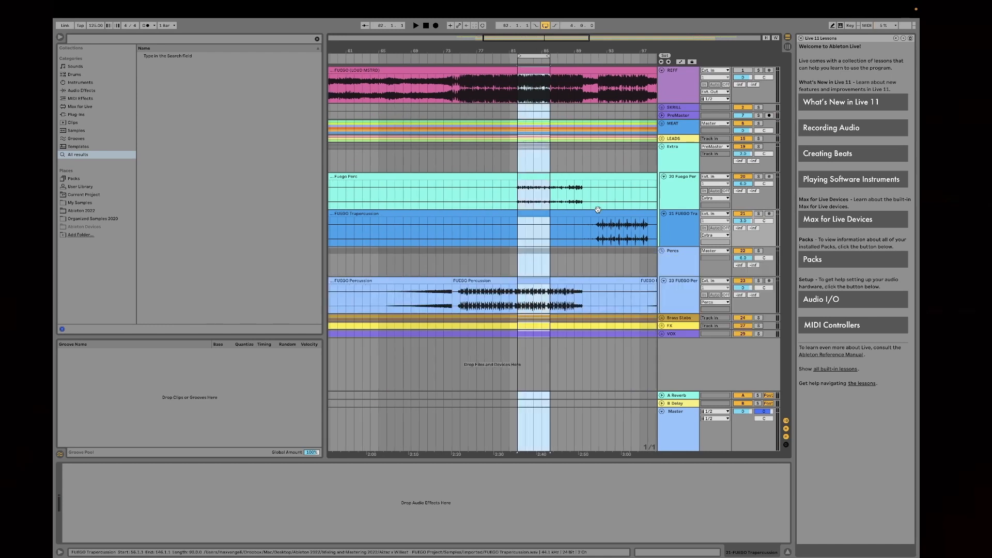
pyautogui.click(533, 57)
pyautogui.moveTo(533, 50); pyautogui.dragTo(561, 78)
# Step: Solo the Percs group and play the bar 82 loop with the group's EQ Eight and Glue Compressor shown
pyautogui.click(681, 268)
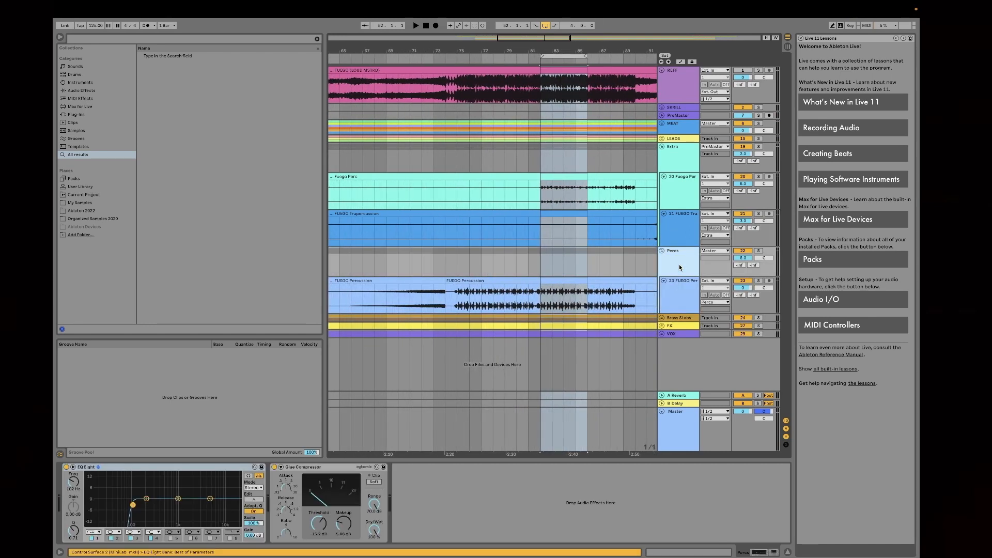
pyautogui.click(679, 291)
pyautogui.click(677, 266)
pyautogui.click(759, 252)
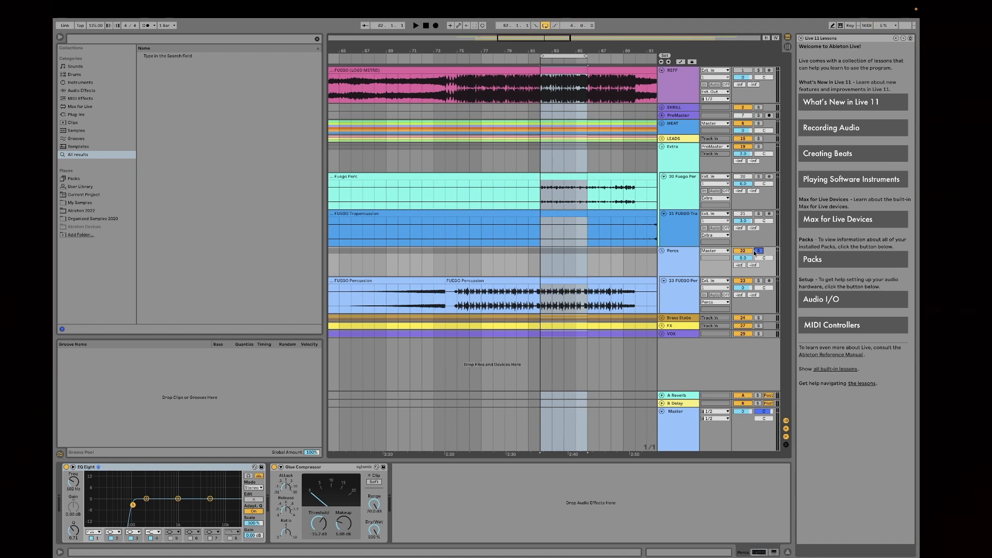
pyautogui.click(556, 59)
pyautogui.click(684, 267)
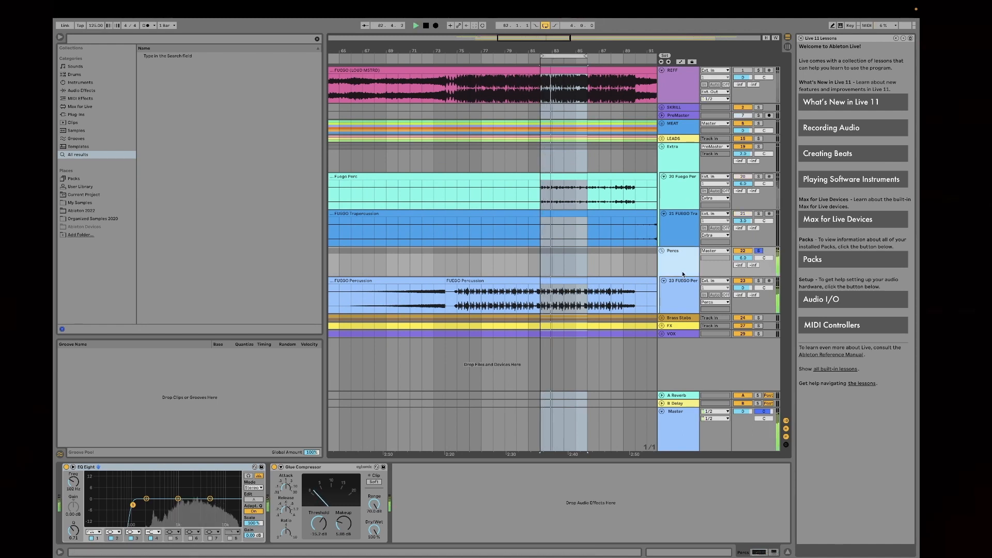
pyautogui.click(679, 298)
pyautogui.click(675, 268)
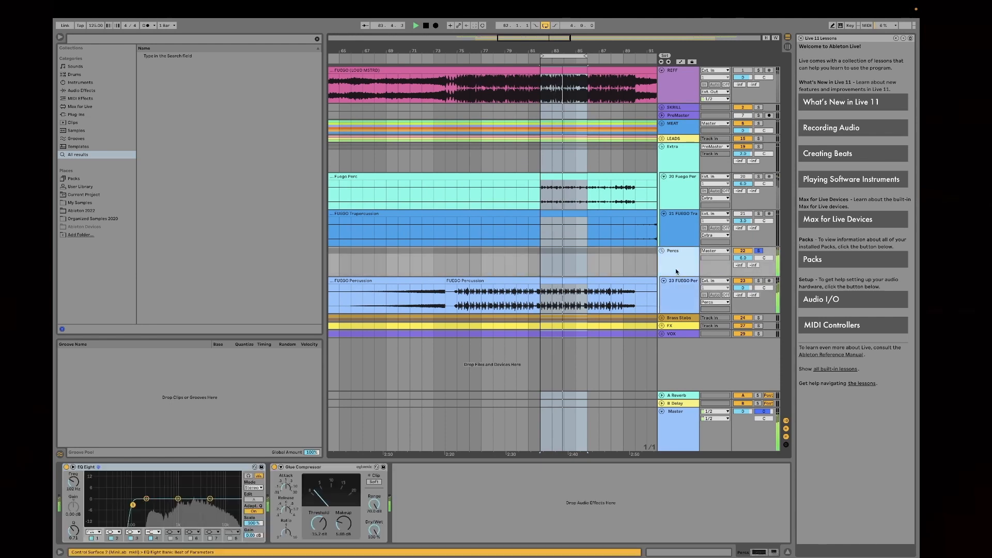
pyautogui.press('space')
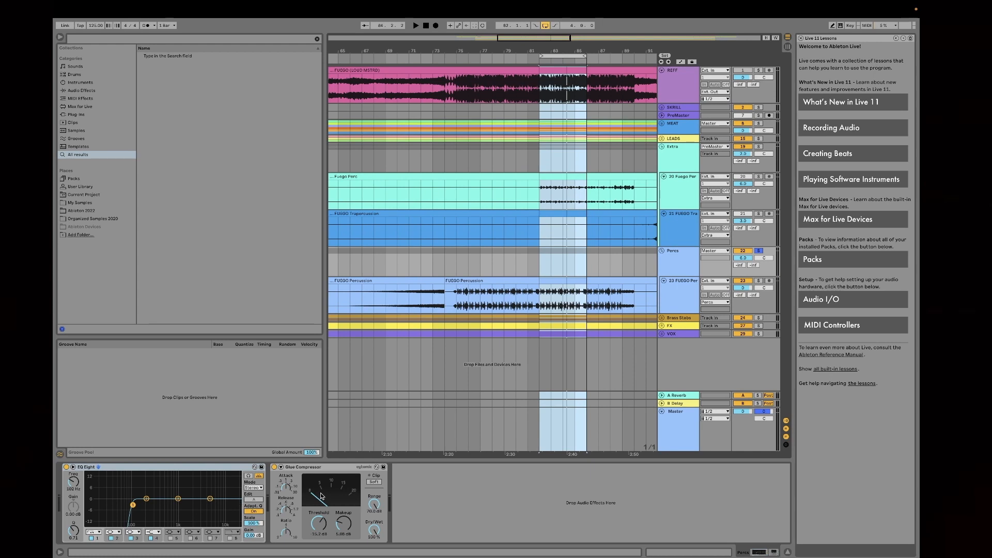
# Step: Compare the Percs loop with the group's Glue Compressor bypassed and enabled during playback, leaving it enabled
pyautogui.press('space')
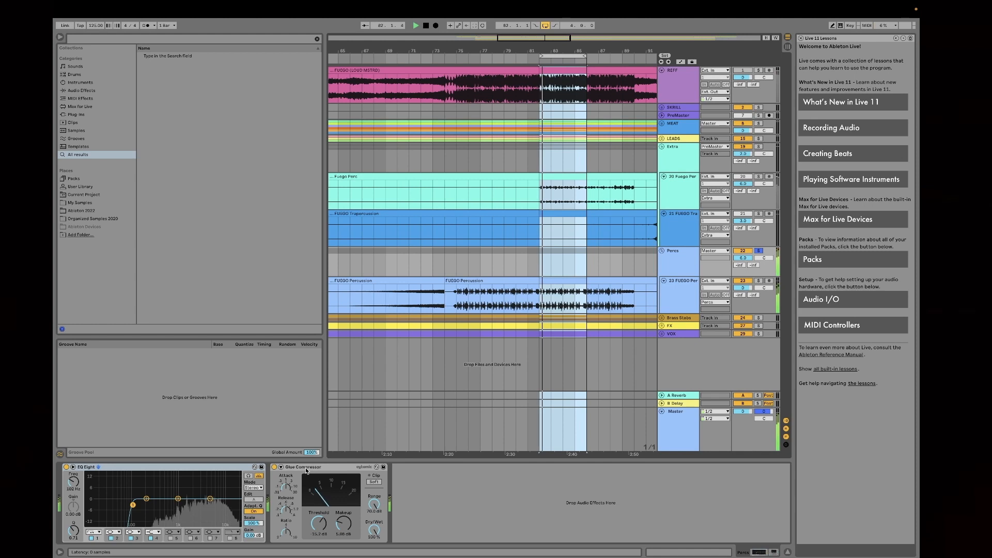
pyautogui.click(274, 469)
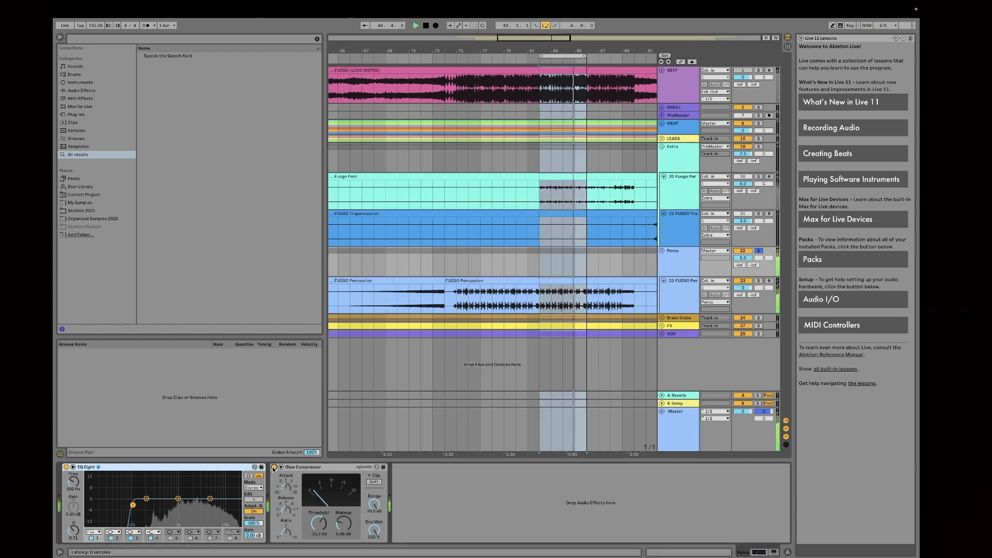
pyautogui.click(273, 467)
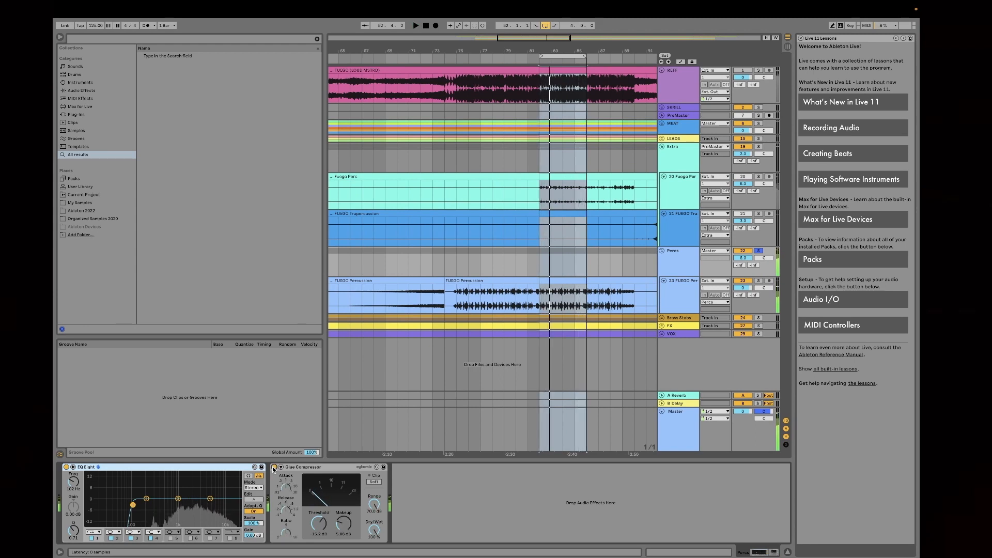
pyautogui.click(274, 468)
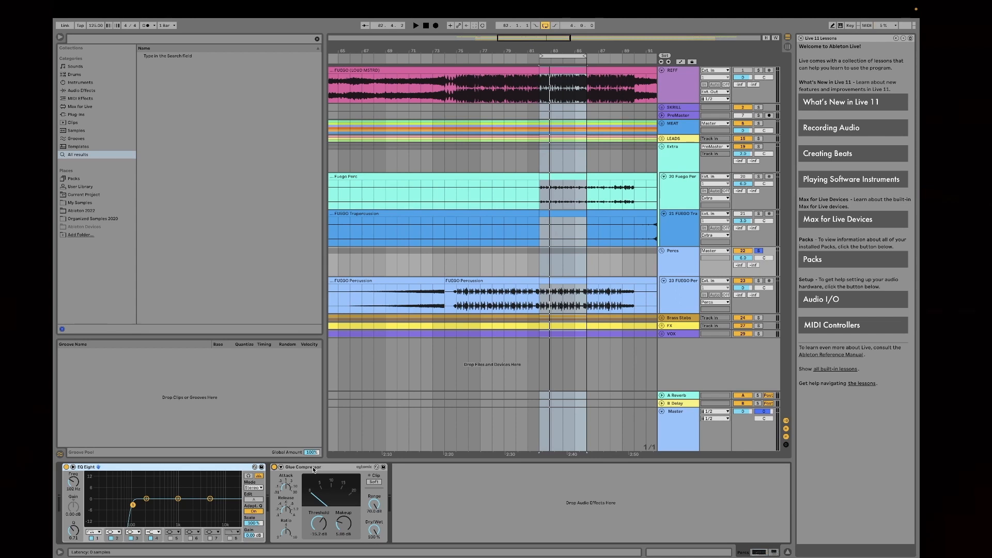
# Step: Solo MEAT, LEADS and Extra together with Percs and examine the loop's spectrum in the Master track's SPAN
pyautogui.hscroll(2, 589, 279)
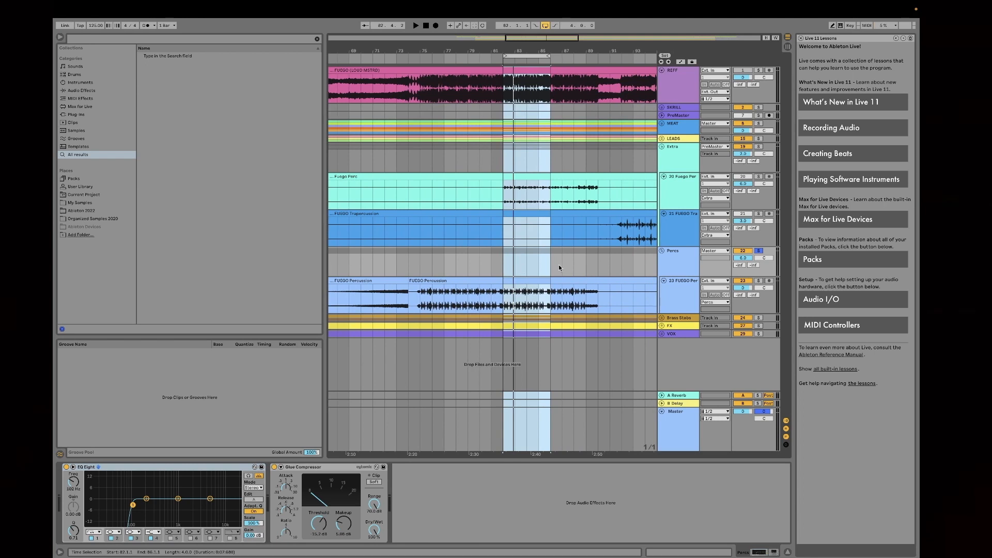
pyautogui.hscroll(1, 620, 284)
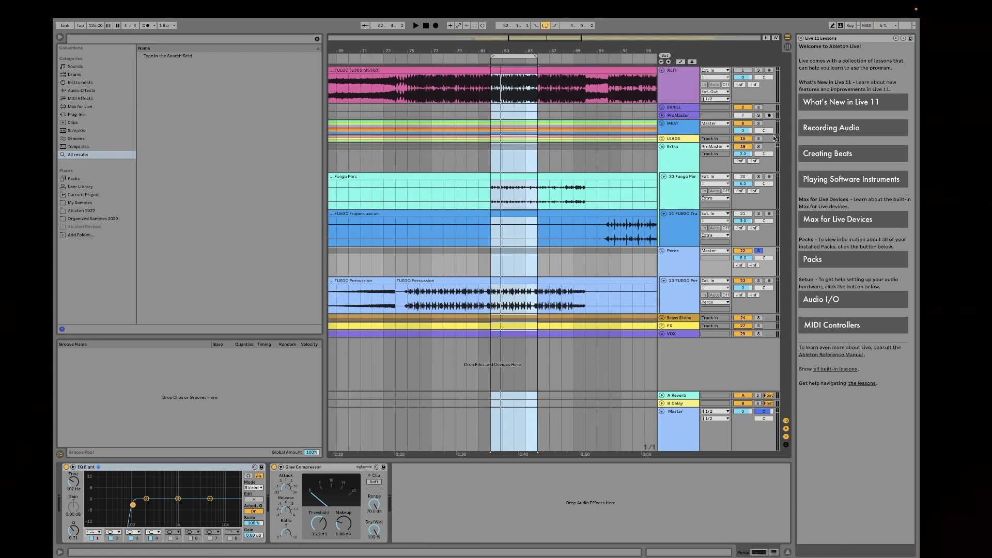
pyautogui.click(759, 147)
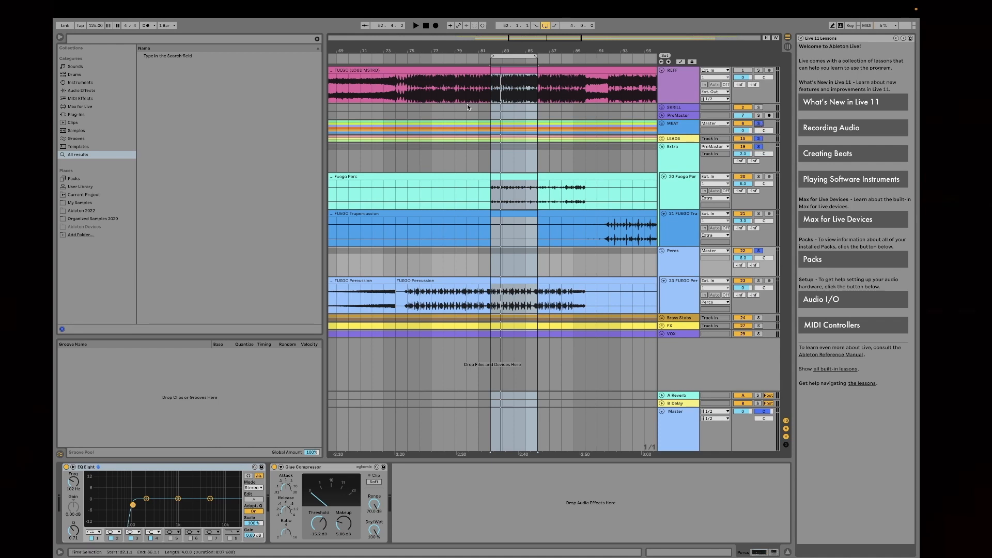
pyautogui.click(519, 55)
pyautogui.press('space')
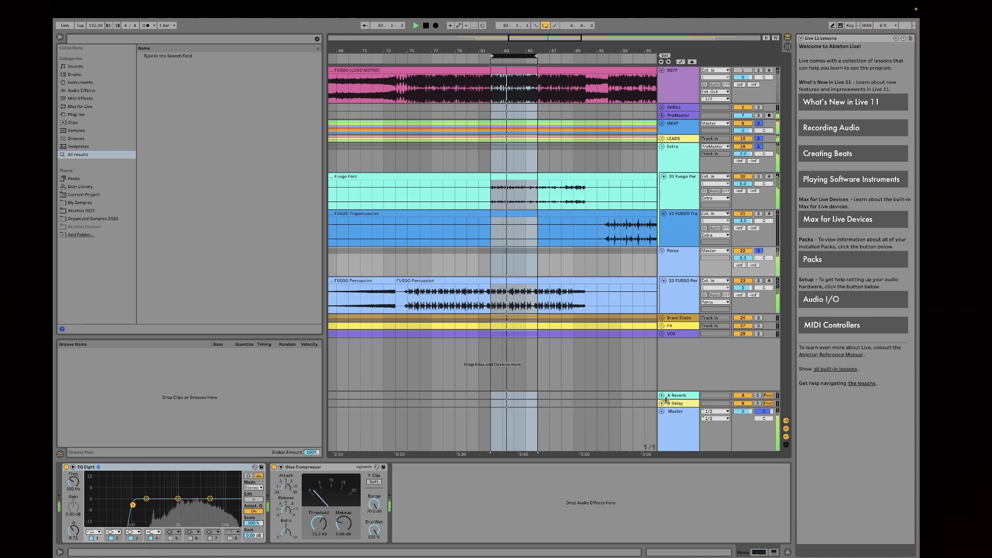
pyautogui.click(676, 418)
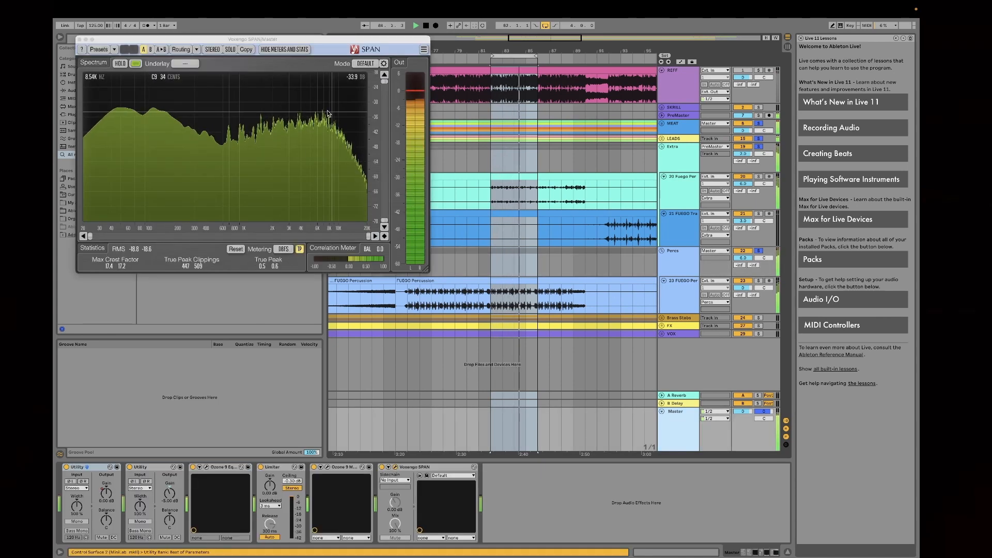
pyautogui.press('space')
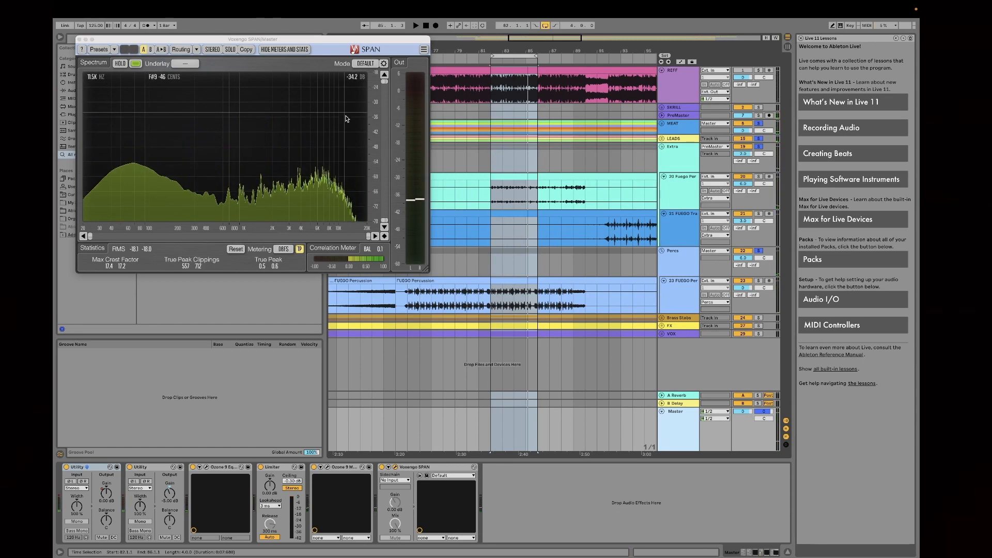
# Step: Compare the device chain of the FUEGO Percussion track with the EQ Eight and Glue Compressor on its Percs group
pyautogui.click(687, 302)
pyautogui.hscroll(-1, 557, 186)
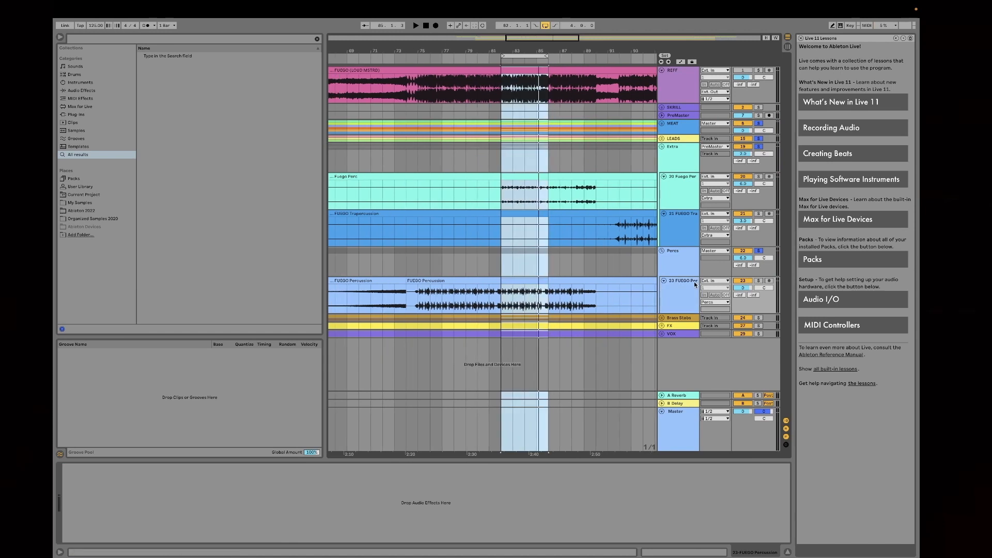
pyautogui.click(671, 286)
pyautogui.click(676, 299)
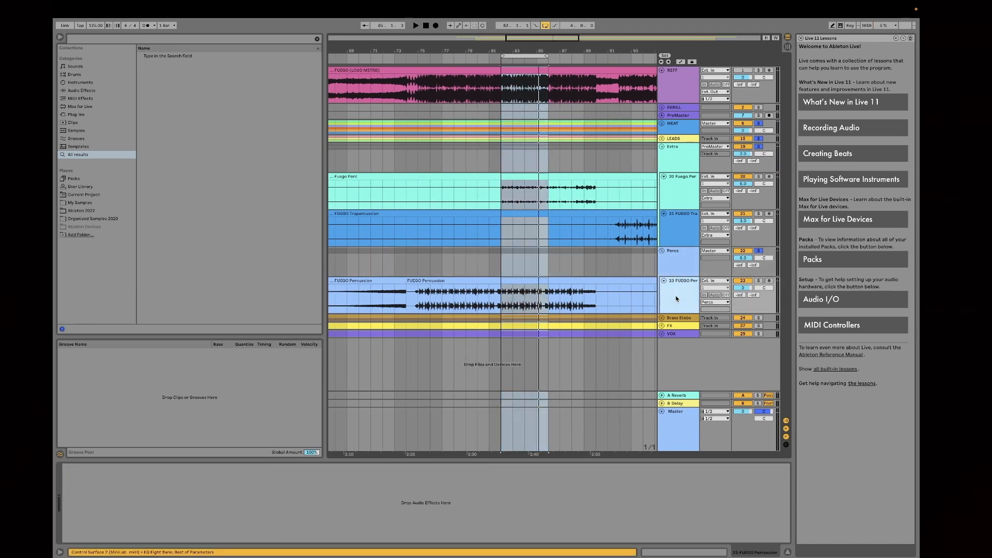
pyautogui.click(676, 272)
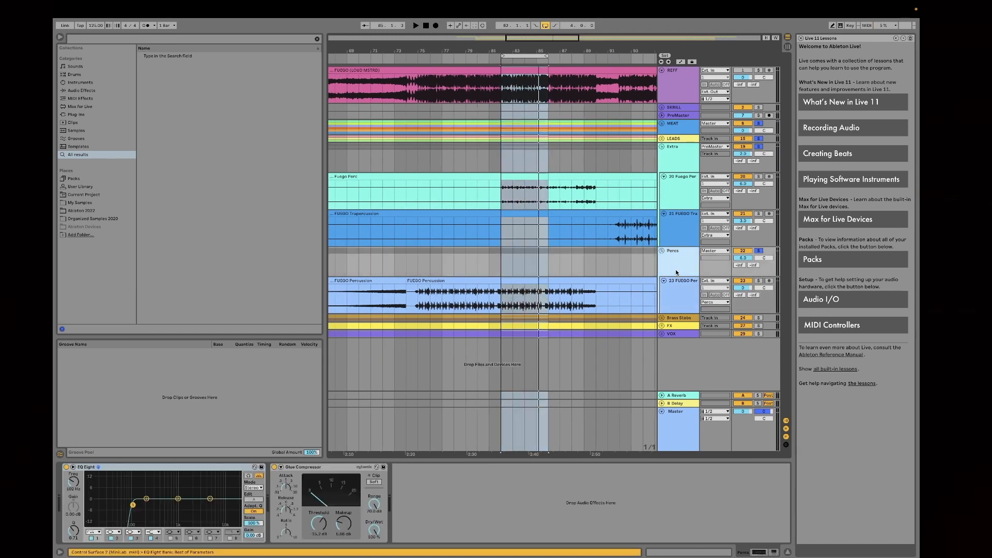
pyautogui.click(502, 296)
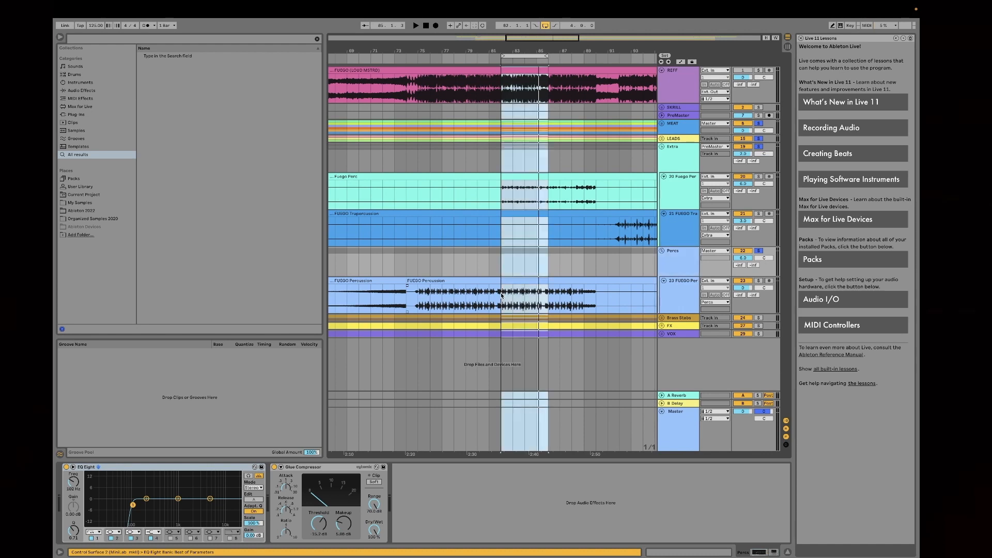
pyautogui.click(676, 272)
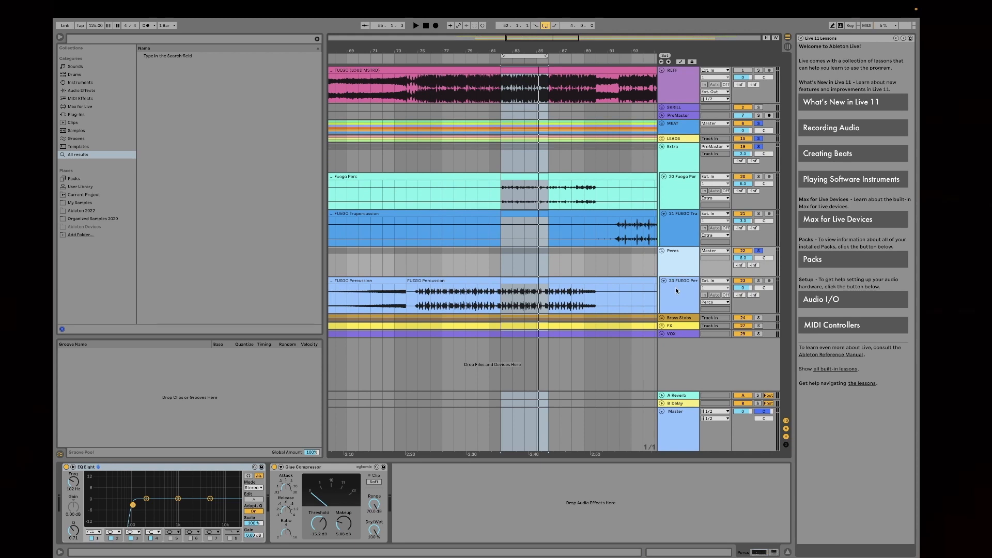
pyautogui.click(676, 291)
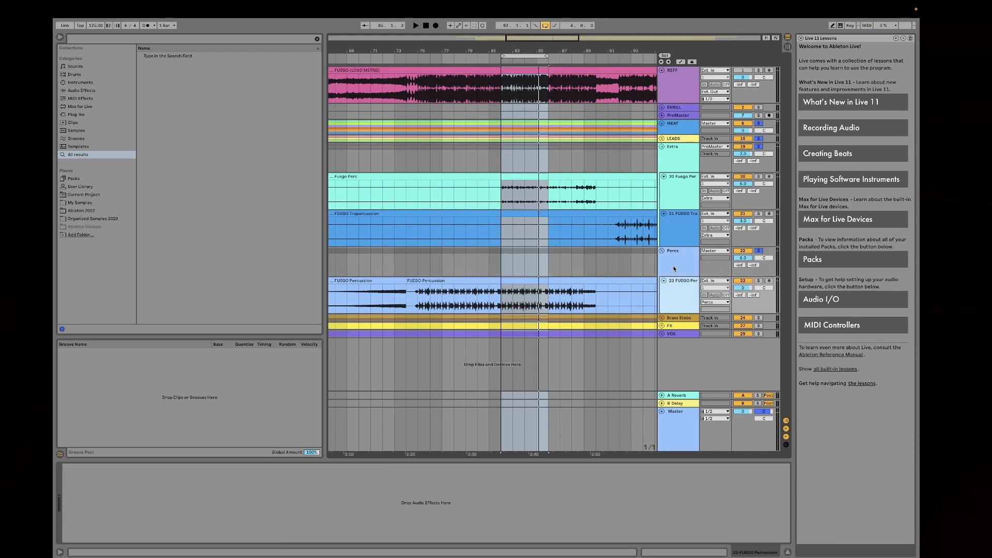
pyautogui.click(674, 269)
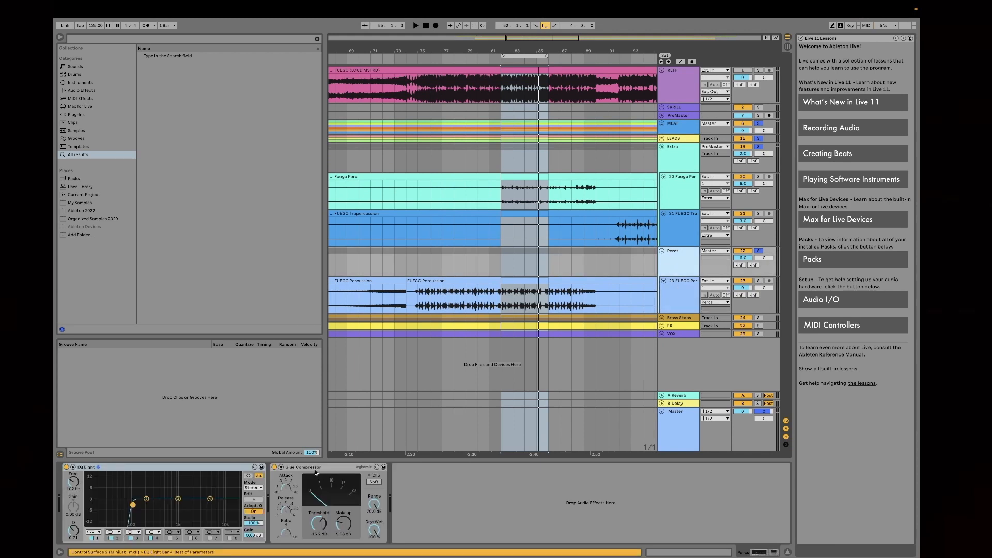
pyautogui.click(315, 467)
pyautogui.click(671, 258)
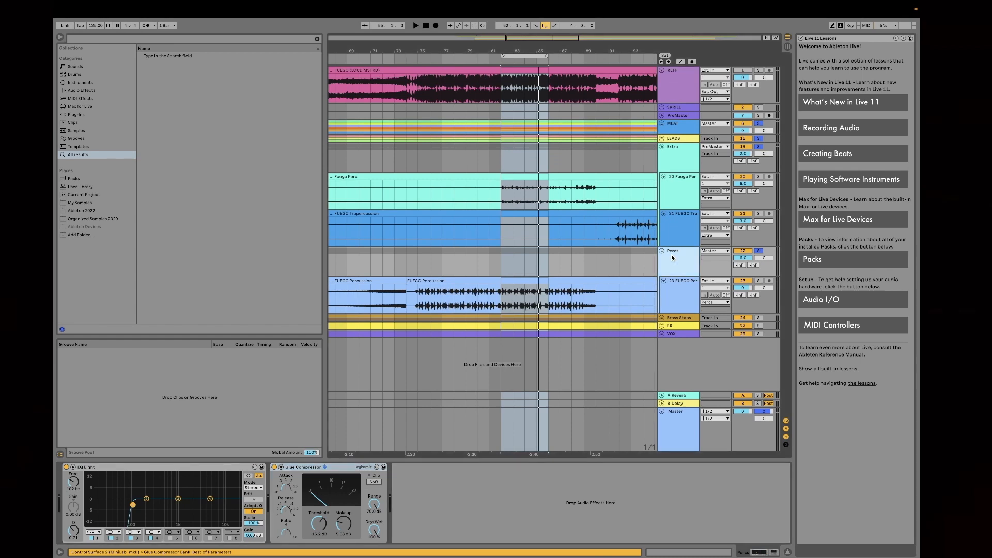
# Step: Unfold the Brass Stabs, FX and VOX groups to show their tracks
pyautogui.click(662, 318)
pyautogui.scroll(-3, 664, 331)
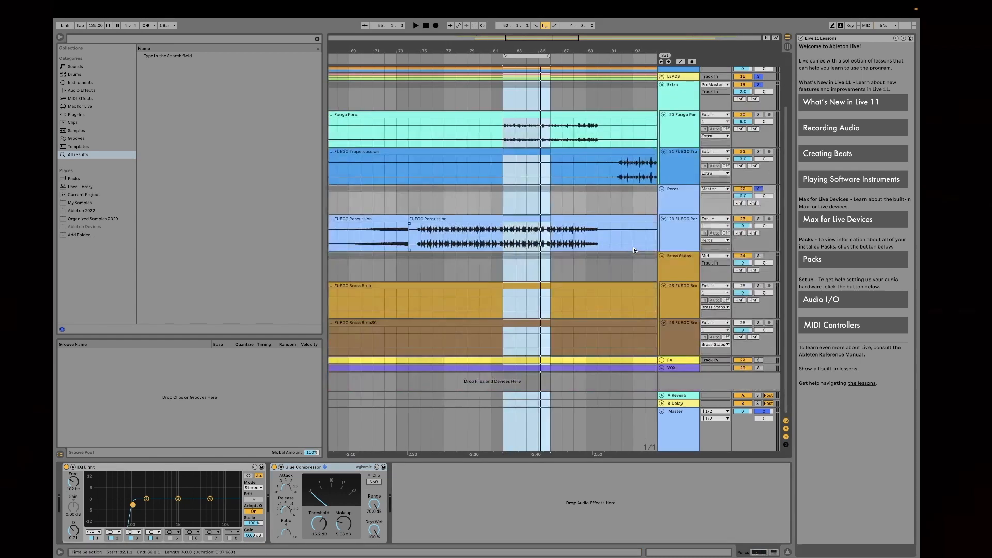
pyautogui.click(663, 360)
pyautogui.scroll(-3, 672, 361)
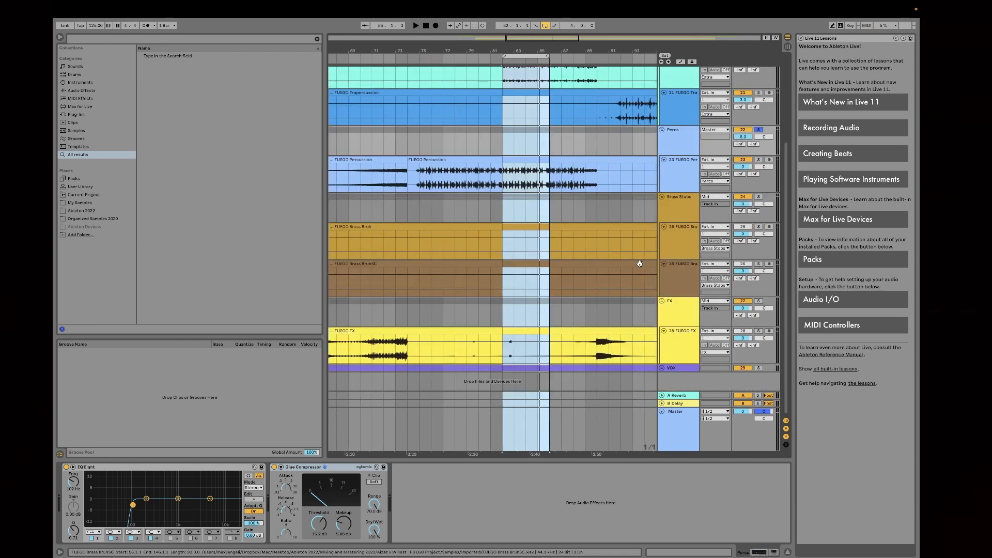
pyautogui.click(662, 368)
pyautogui.scroll(-3, 663, 369)
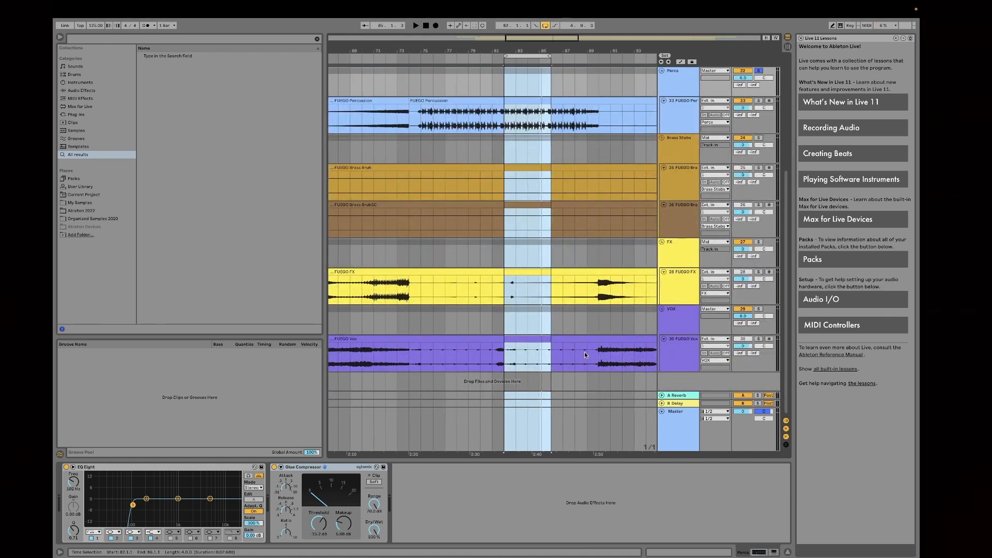
# Step: Clear the group solos and play the full mix from bar 66, where the FUEGO Vox clip swells
pyautogui.moveTo(558, 52); pyautogui.dragTo(498, 385)
pyautogui.click(434, 357)
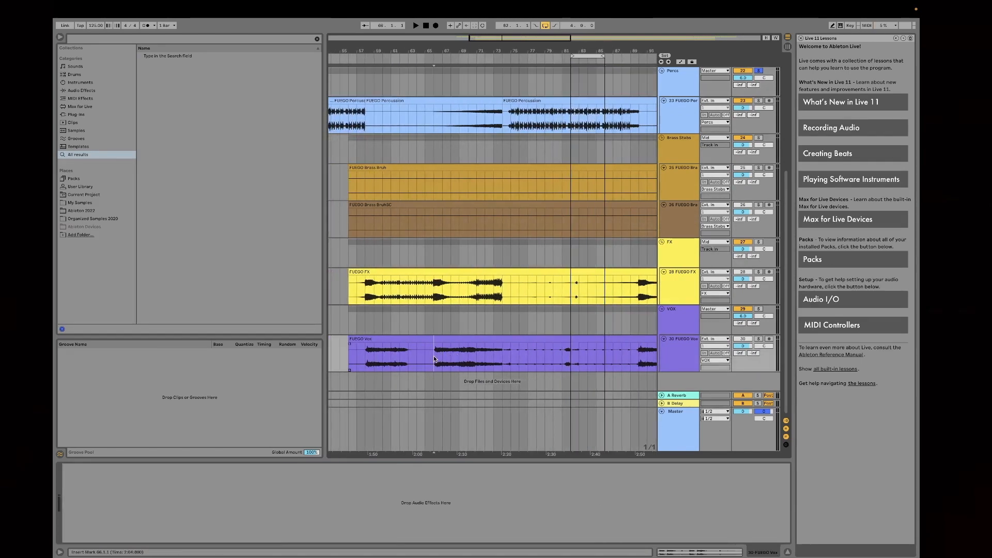
pyautogui.click(759, 309)
pyautogui.scroll(5, 567, 254)
pyautogui.scroll(-5, 506, 188)
pyautogui.press('space')
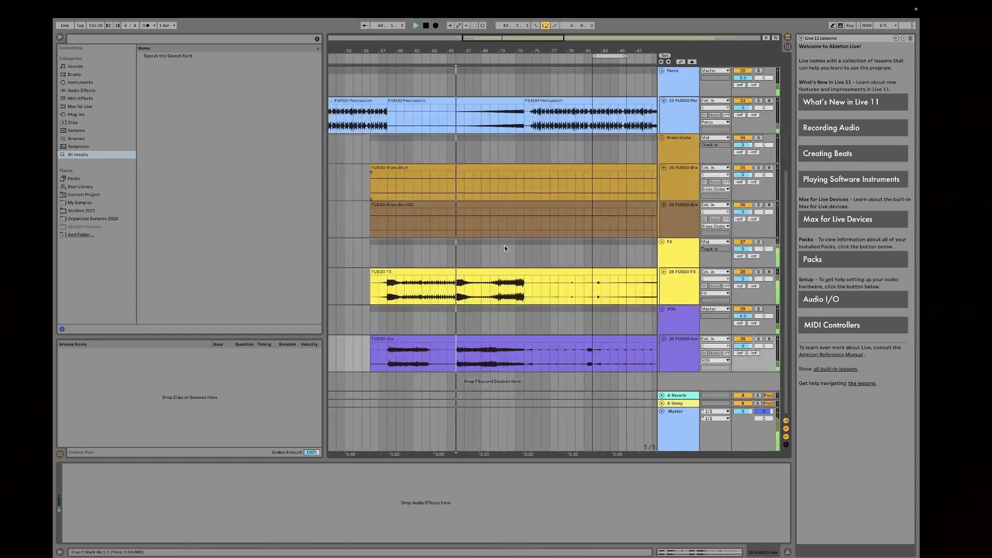
# Step: Move the four-bar loop to bar 70 and solo the FUEGO Vox track during playback
pyautogui.moveTo(605, 56); pyautogui.dragTo(468, 85)
pyautogui.scroll(5, 553, 207)
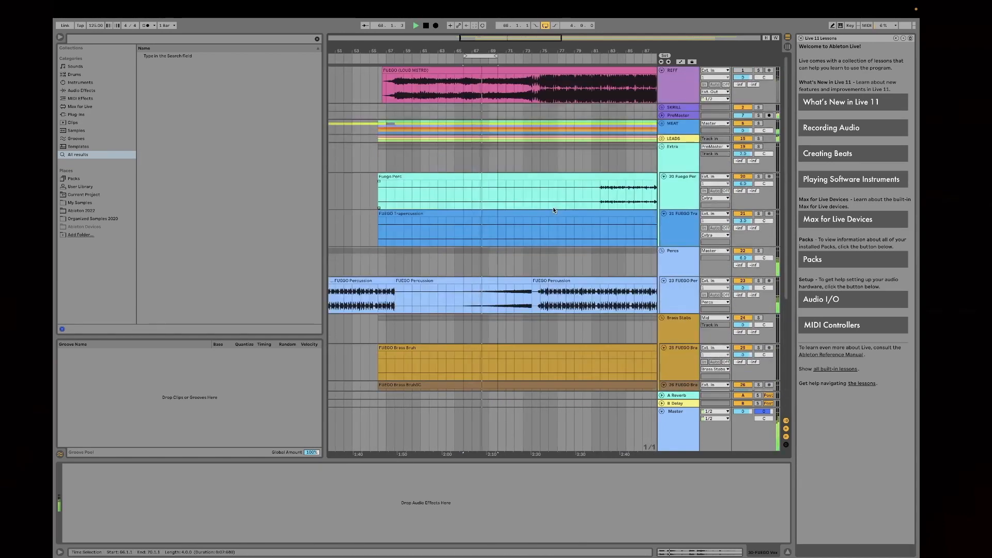
pyautogui.moveTo(492, 56); pyautogui.dragTo(526, 56)
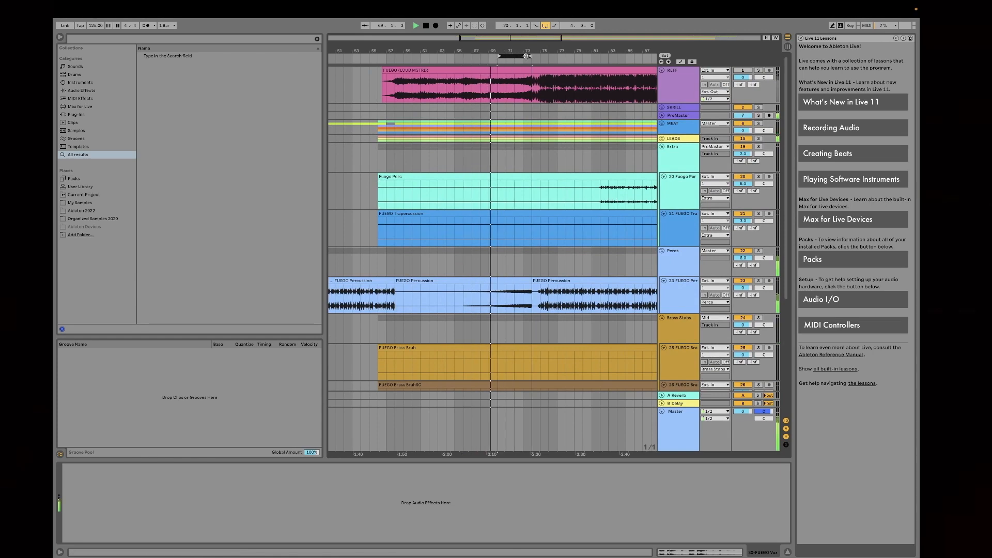
pyautogui.scroll(-6, 702, 275)
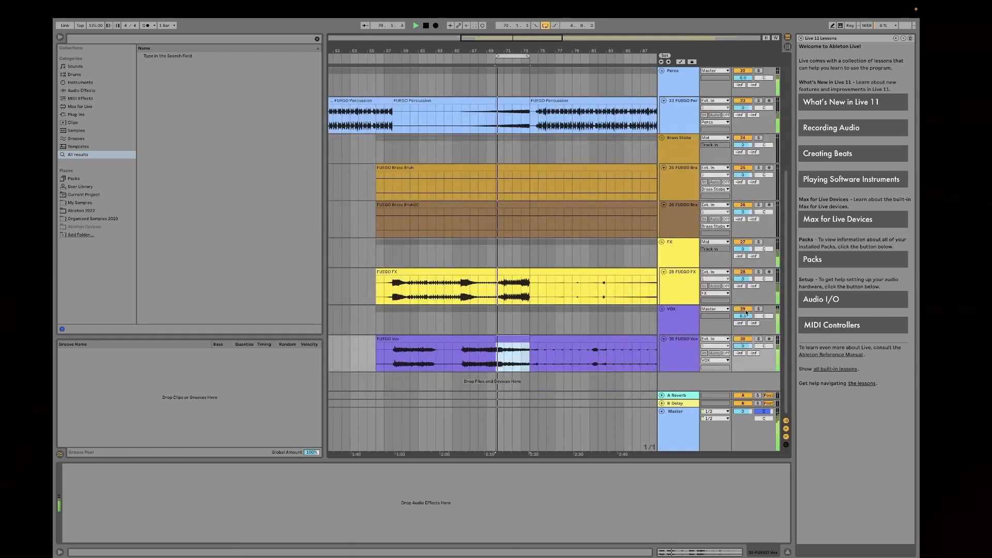
pyautogui.click(758, 339)
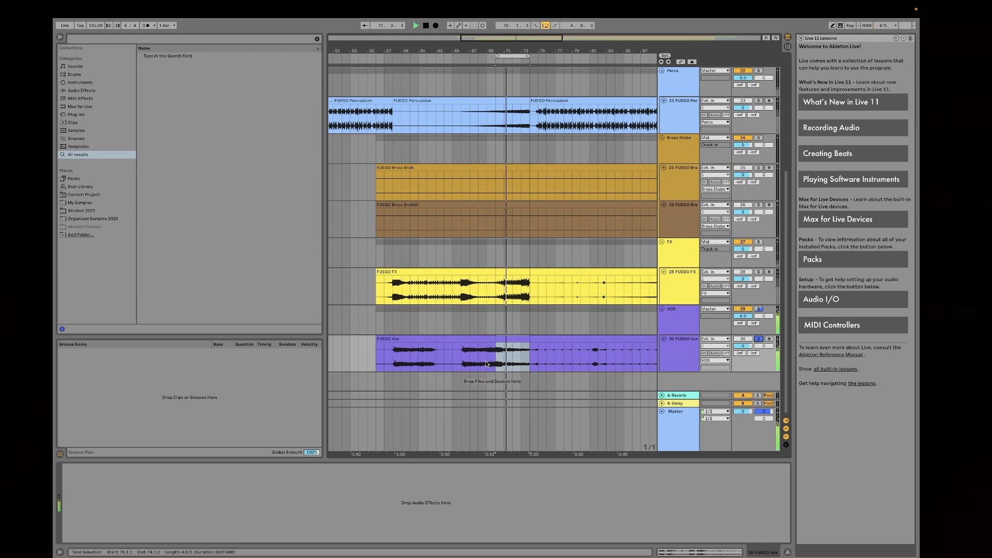
# Step: Replay the soloed FUEGO Vox track from bar 66, select the track and stop playback
pyautogui.click(460, 363)
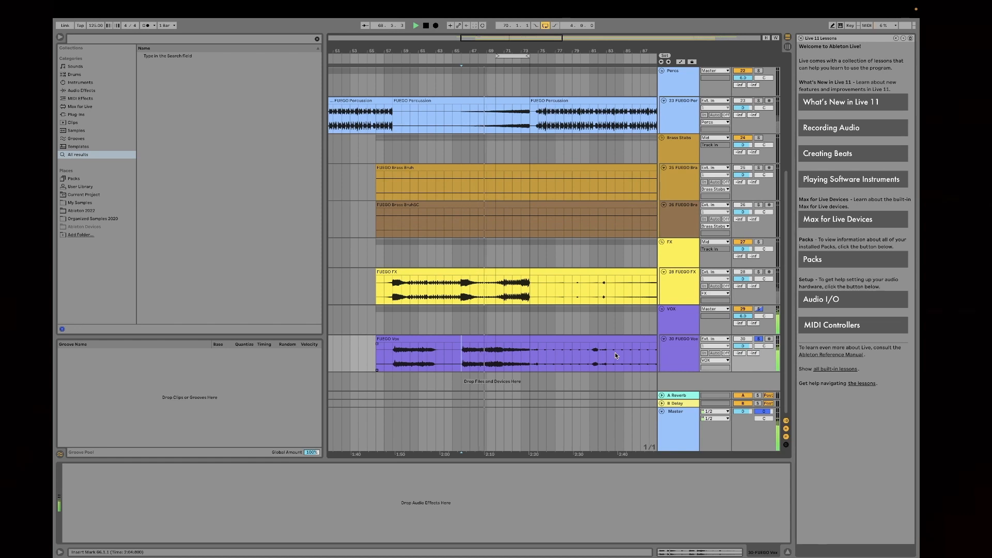
pyautogui.click(672, 355)
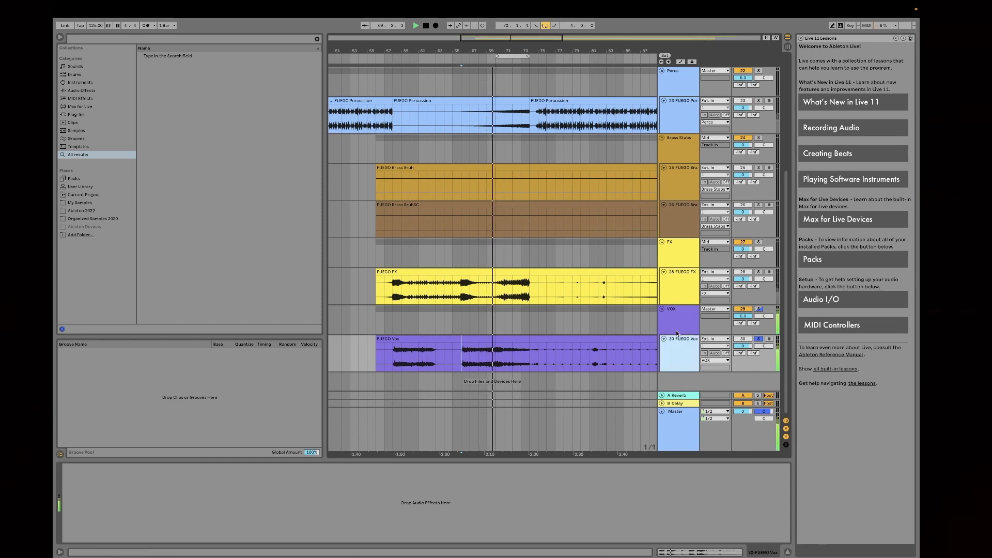
pyautogui.press('space')
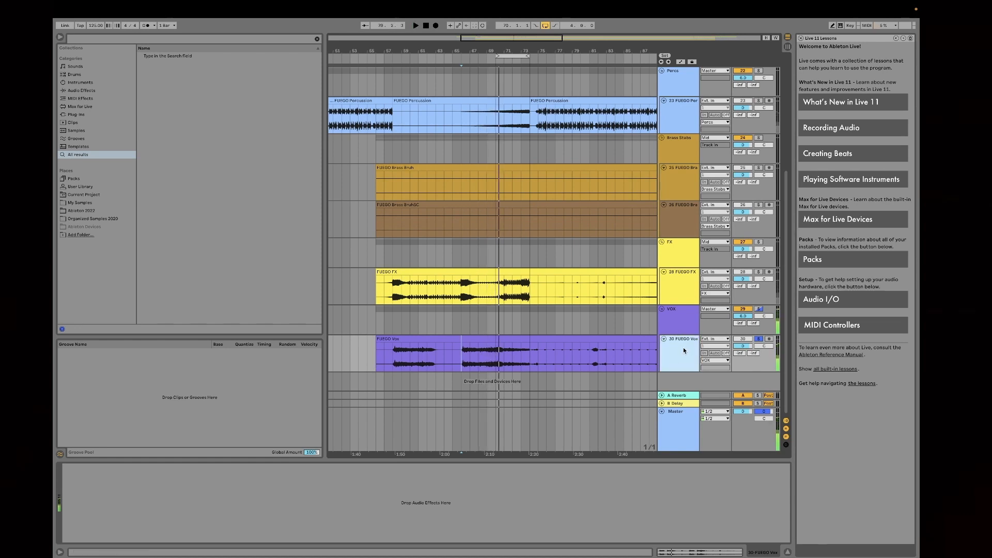
# Step: Search the browser for "Eq" and add EQ Eight to the FUEGO Vox track, playing it briefly
pyautogui.click(676, 328)
pyautogui.press('Down')
pyautogui.click(85, 37)
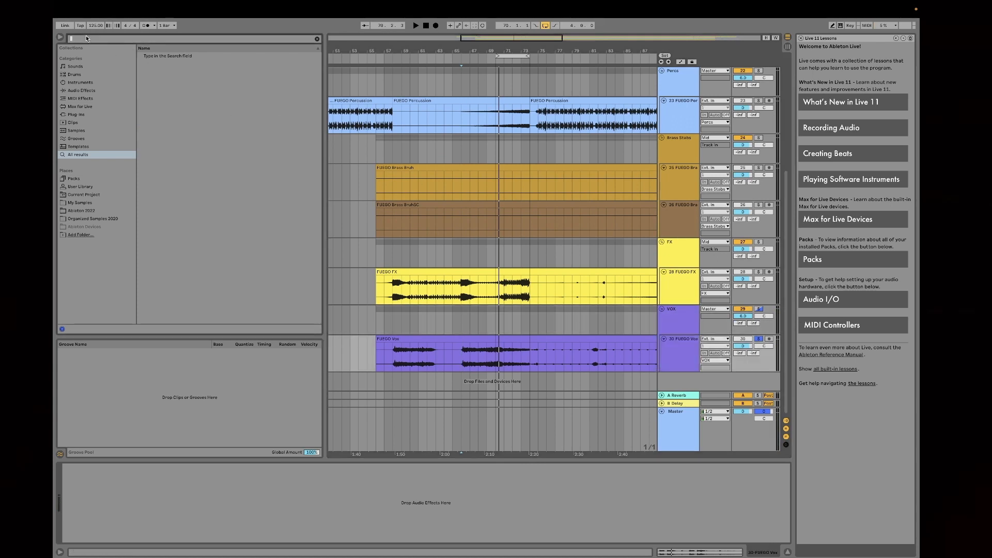
pyautogui.write('Eq')
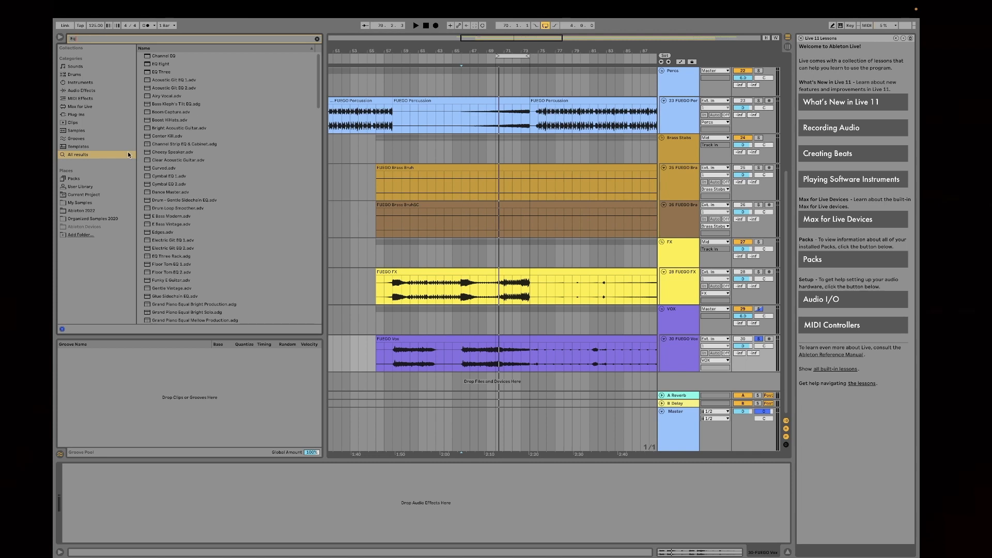
pyautogui.doubleClick(175, 65)
pyautogui.press('space')
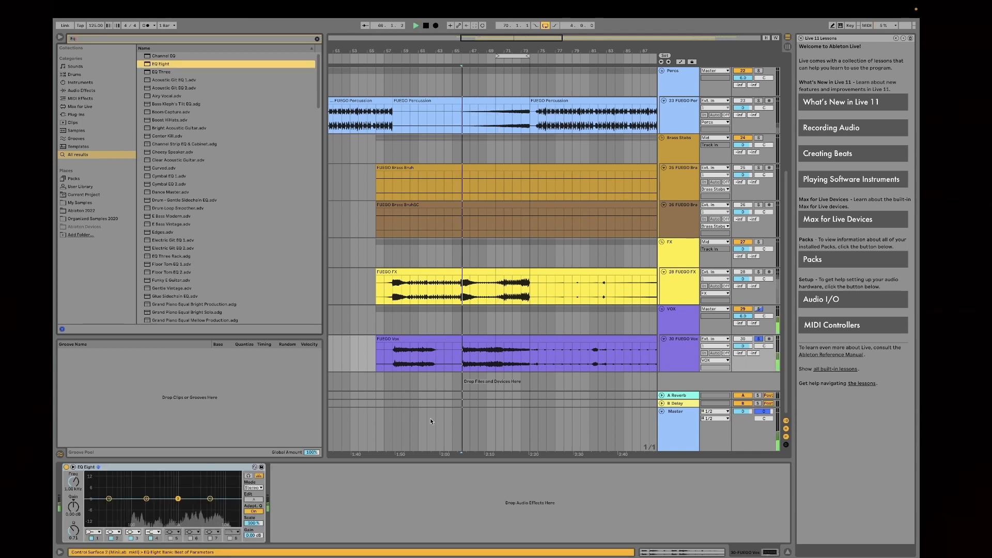
# Step: Change EQ Eight's first filter on FUEGO Vox to a steep low cut at about 89 Hz
pyautogui.click(94, 533)
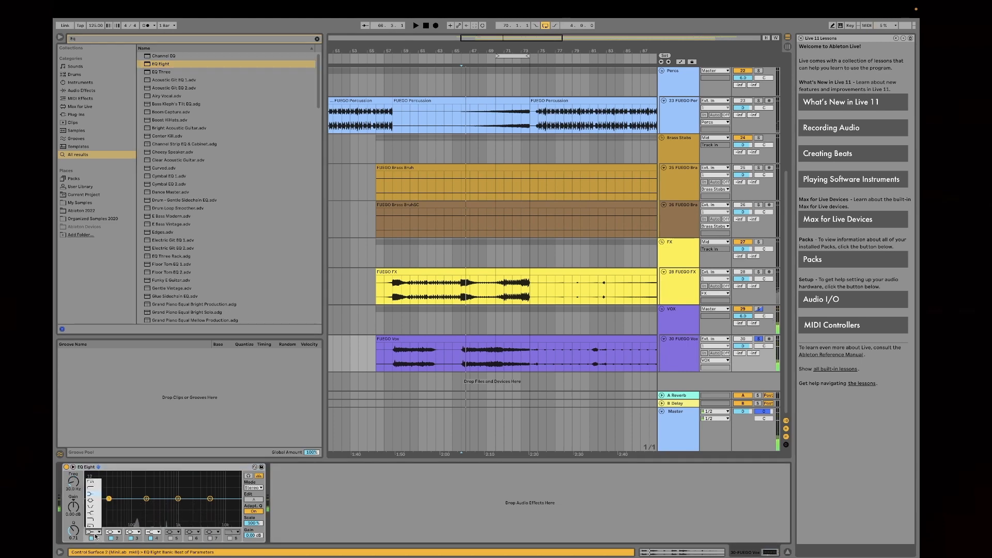
pyautogui.click(92, 482)
pyautogui.moveTo(109, 505); pyautogui.dragTo(130, 507)
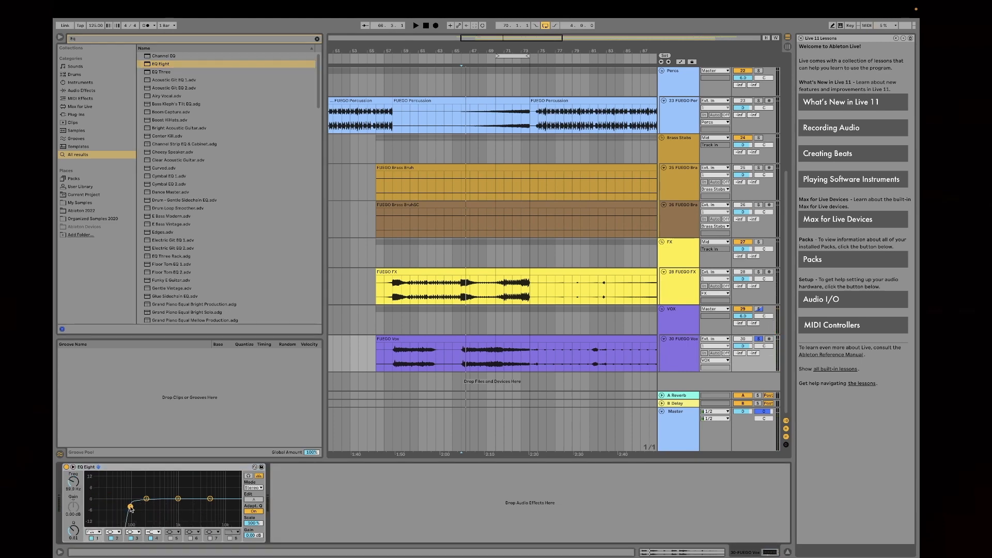
# Step: Look over the whole arrangement and check the FX group and the FUEGO FX track for devices
pyautogui.scroll(5, 525, 184)
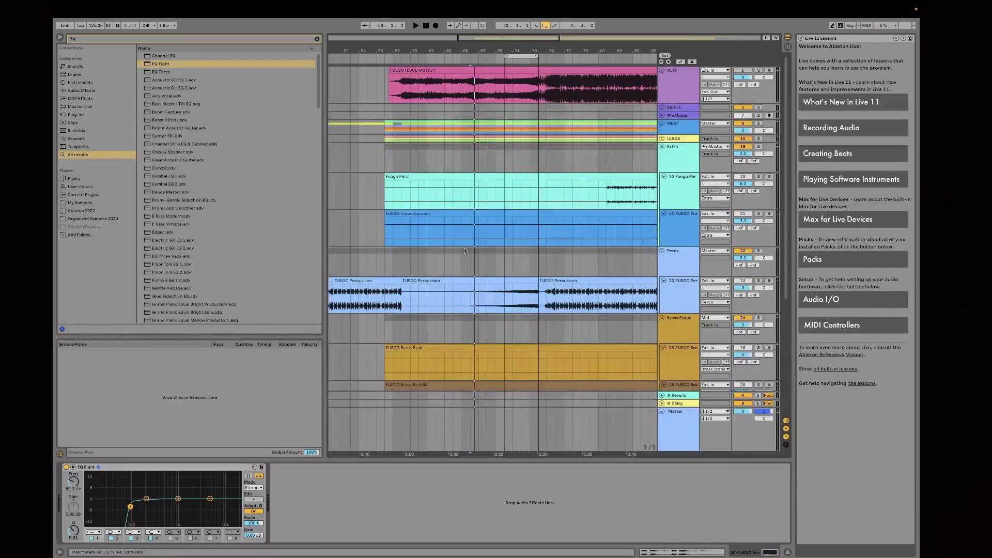
pyautogui.scroll(-5, 495, 229)
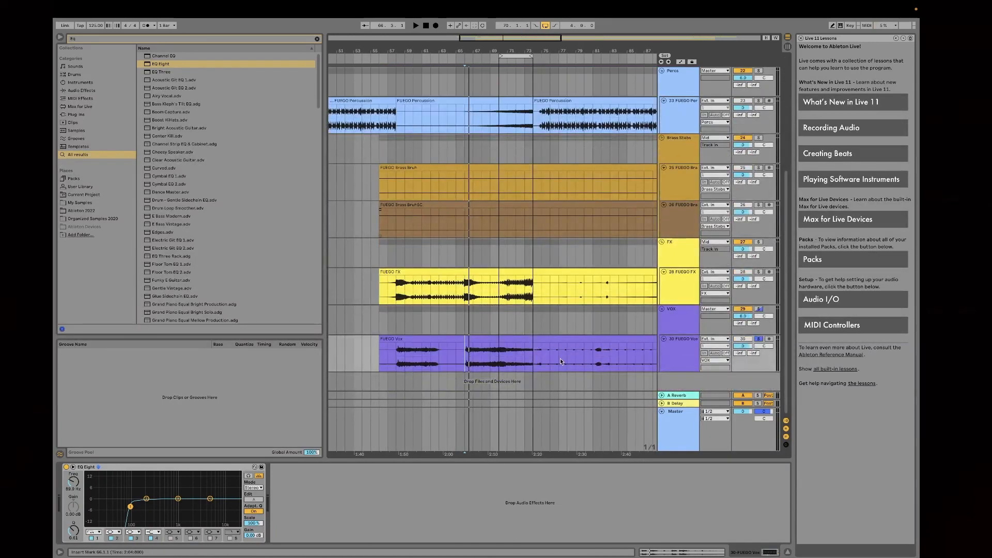
pyautogui.scroll(5, 616, 319)
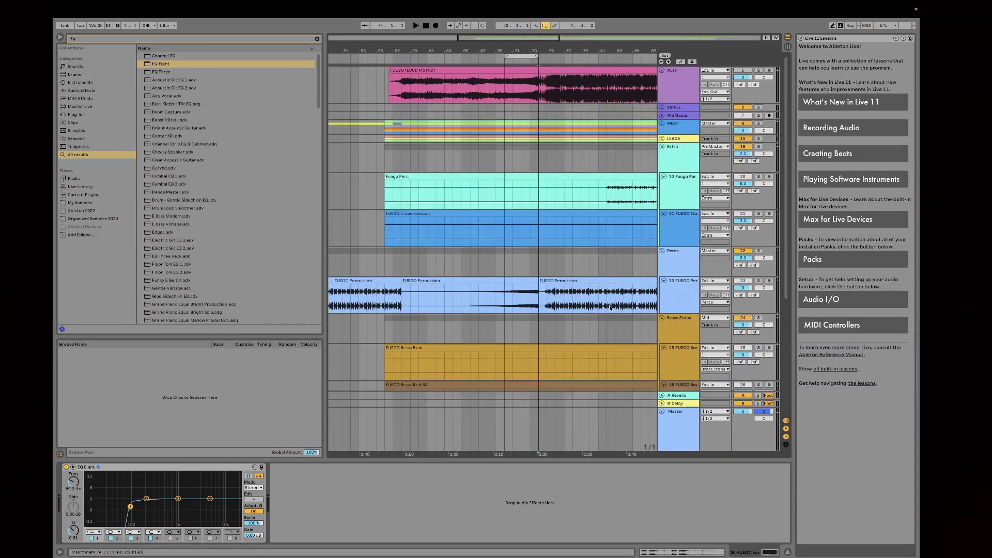
pyautogui.moveTo(562, 51); pyautogui.dragTo(473, 22)
pyautogui.scroll(-5, 587, 235)
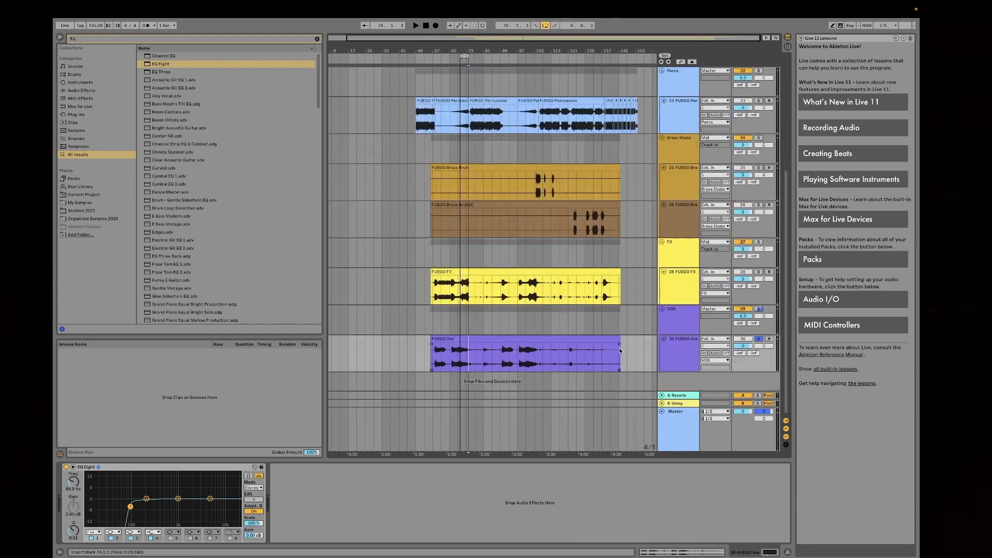
pyautogui.click(678, 250)
pyautogui.click(679, 293)
pyautogui.click(678, 253)
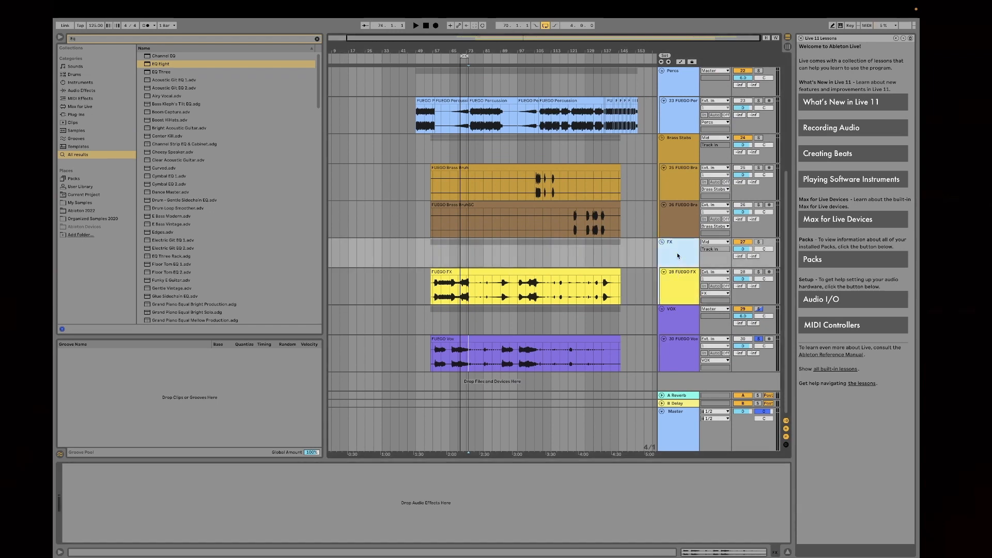
pyautogui.click(680, 289)
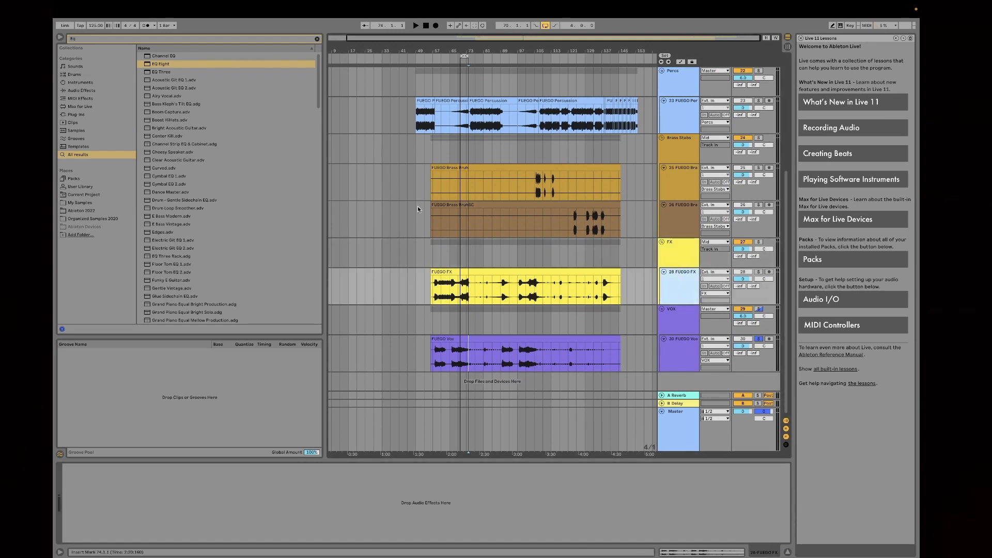
# Step: Move the four-bar loop to bar 125 in the second drop
pyautogui.moveTo(462, 54); pyautogui.dragTo(580, 54)
pyautogui.scroll(5, 622, 168)
pyautogui.scroll(-5, 621, 168)
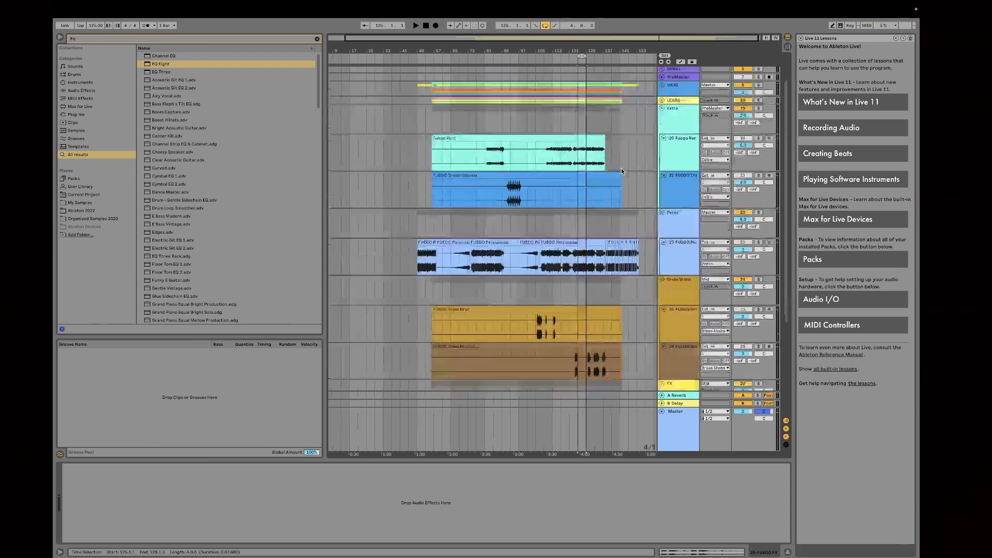
pyautogui.scroll(5, 634, 255)
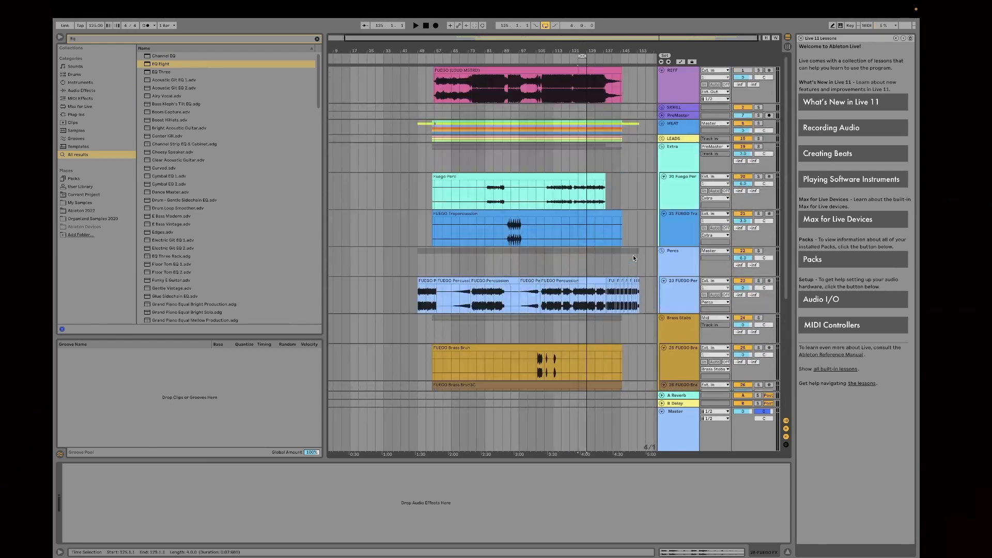
# Step: Play the mix from bar 105 through the FUEGO Brass Bruh stabs into the second drop, and stop
pyautogui.moveTo(587, 52)
pyautogui.mouseDown()
pyautogui.moveTo(586, 102)
pyautogui.moveTo(599, 31)
pyautogui.moveTo(599, 51)
pyautogui.mouseUp()
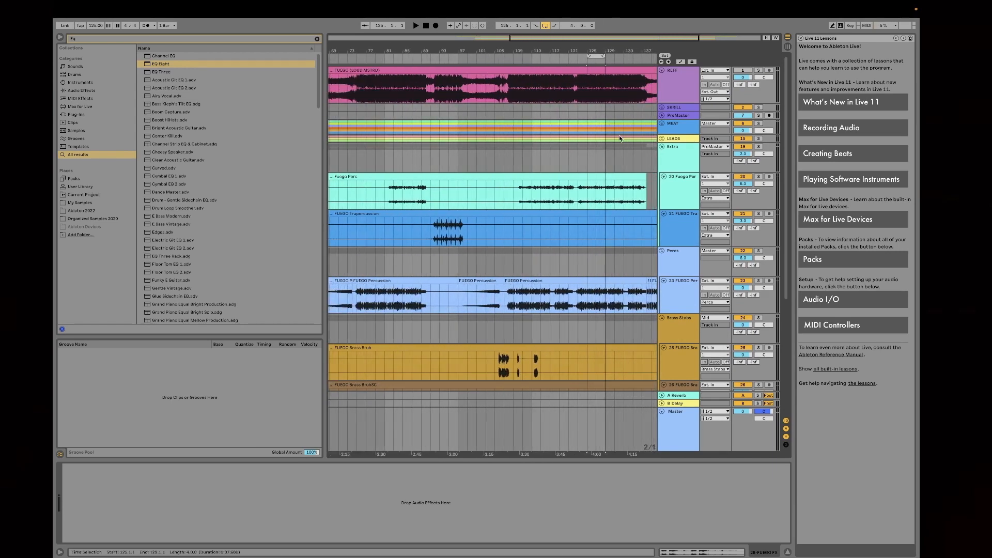
pyautogui.hscroll(-2, 524, 160)
pyautogui.click(528, 157)
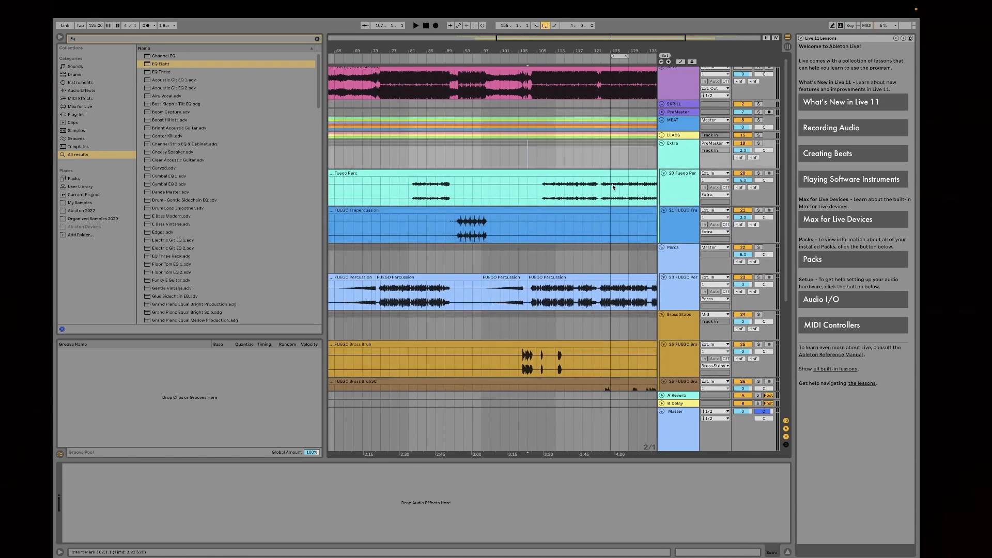
pyautogui.hscroll(-2, 614, 187)
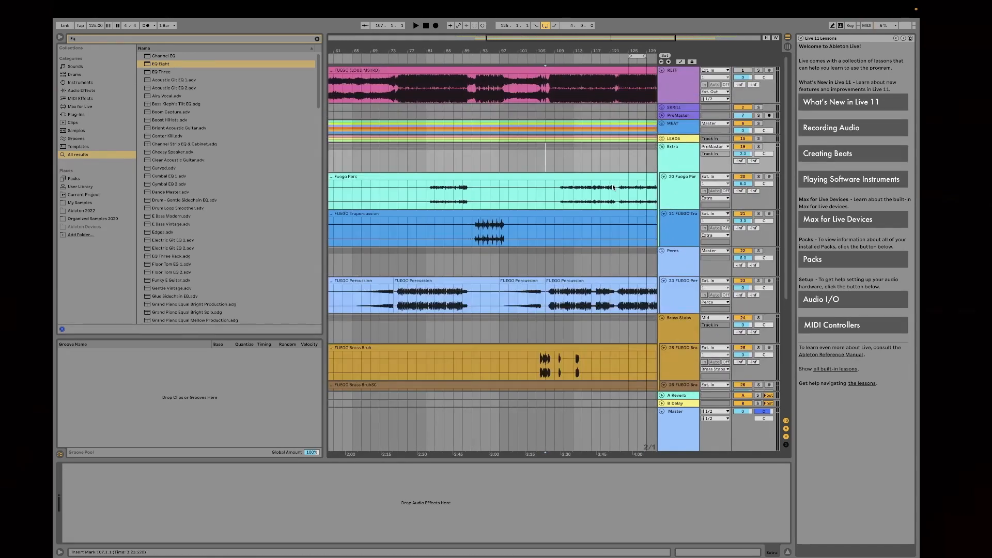
pyautogui.click(534, 161)
pyautogui.press('space')
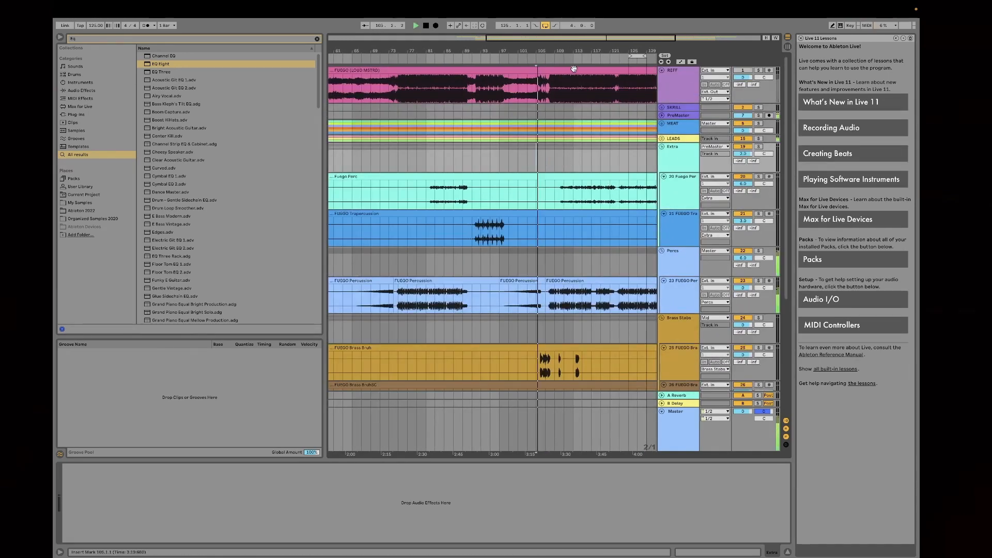
pyautogui.moveTo(551, 51); pyautogui.dragTo(543, 87)
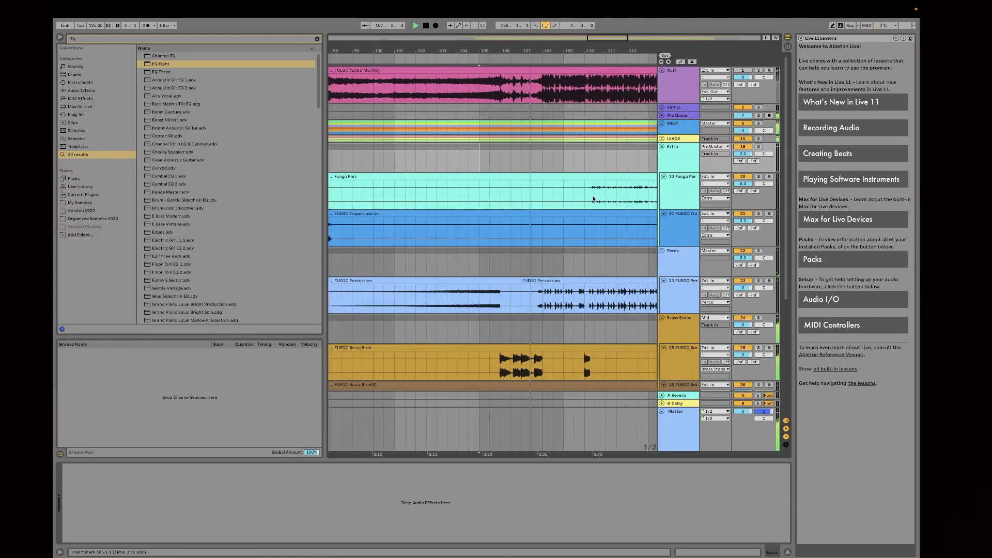
pyautogui.moveTo(529, 50); pyautogui.dragTo(529, 36)
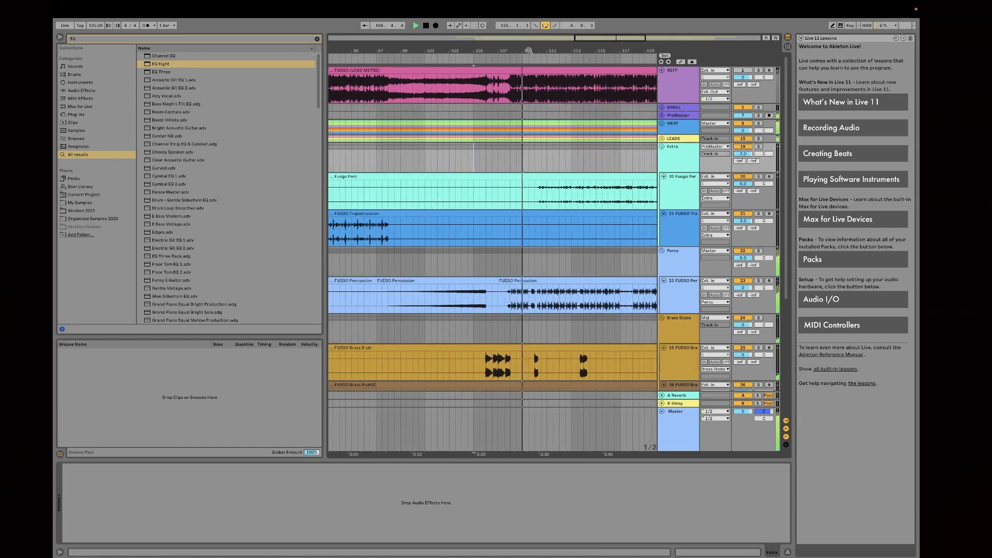
pyautogui.press('space')
# Step: Solo the FUEGO (LOUD MSTRD) reference track, play it from bar 106, then stop and clear its solo
pyautogui.click(486, 93)
pyautogui.click(759, 71)
pyautogui.press('space')
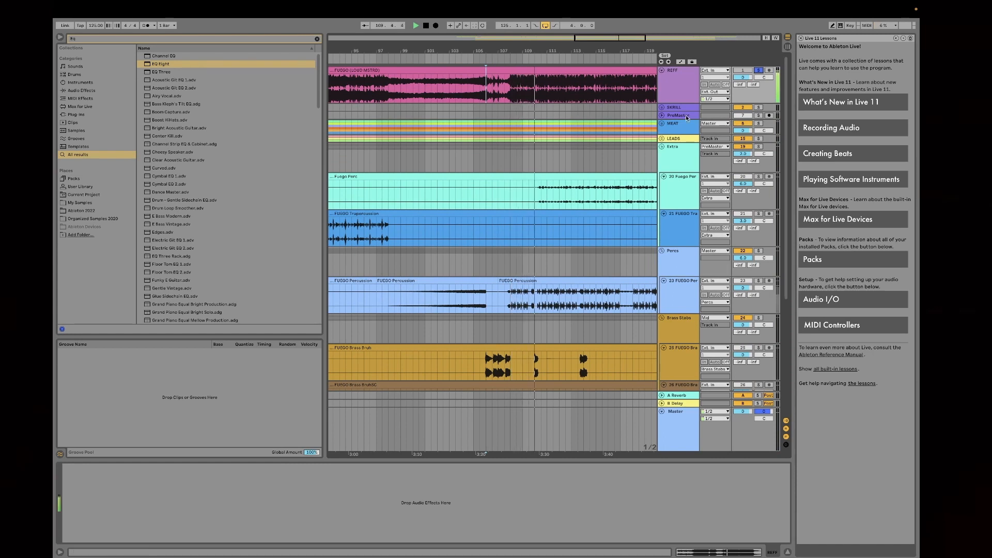
pyautogui.press('space')
pyautogui.click(758, 70)
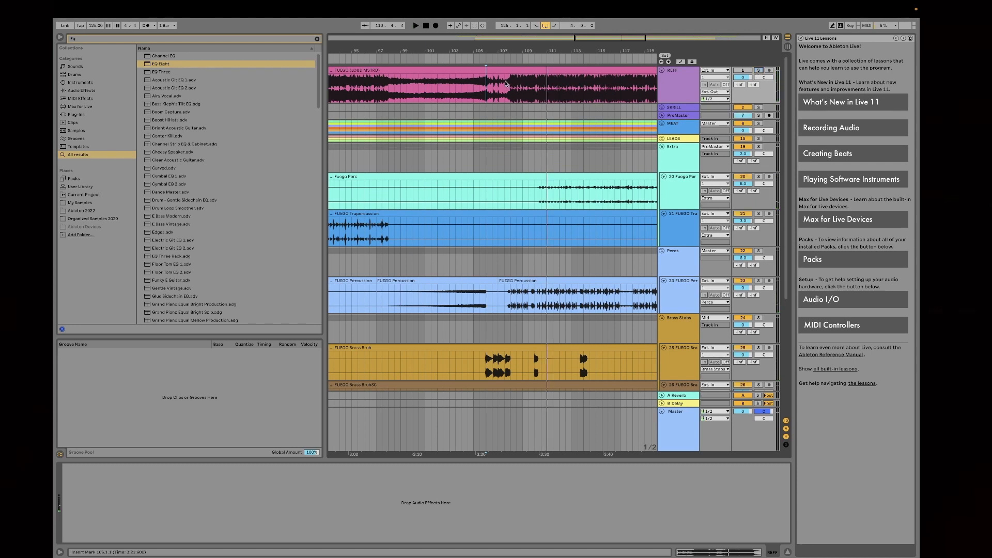
# Step: Unfold the MEAT group and examine its tracks around bar 108 alongside the percussion, brass, FX and vox clips
pyautogui.click(505, 83)
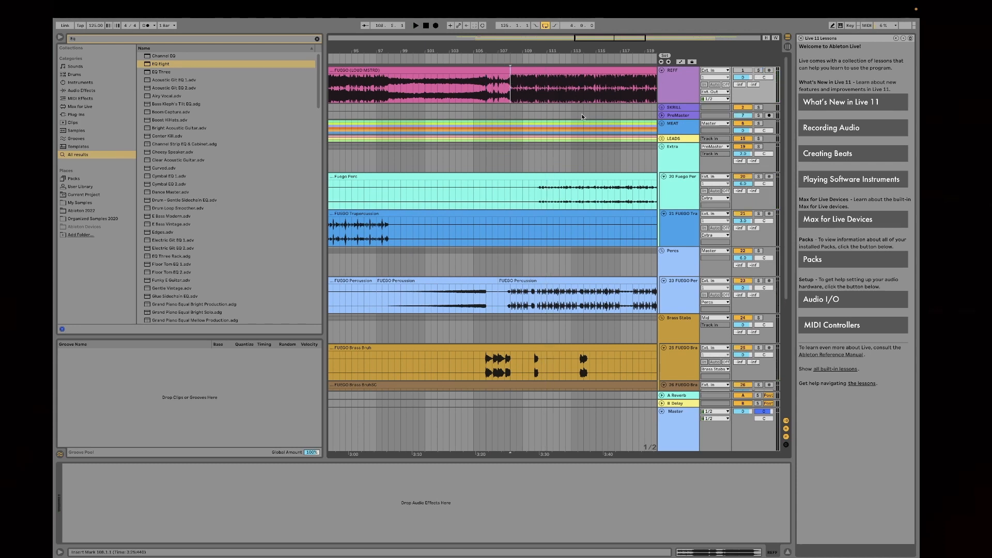
pyautogui.click(662, 123)
pyautogui.scroll(-8, 584, 152)
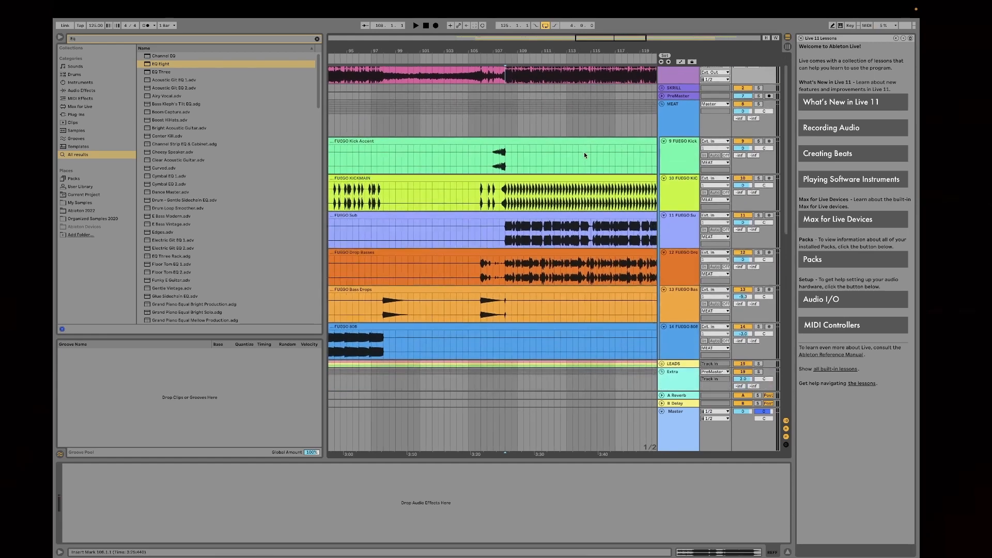
pyautogui.scroll(-2, 586, 155)
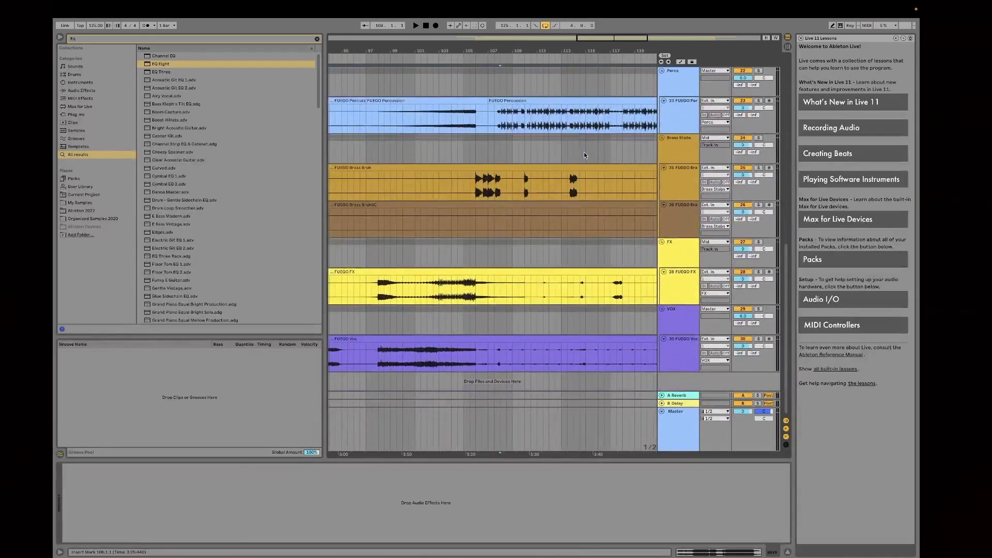
pyautogui.scroll(15, 584, 152)
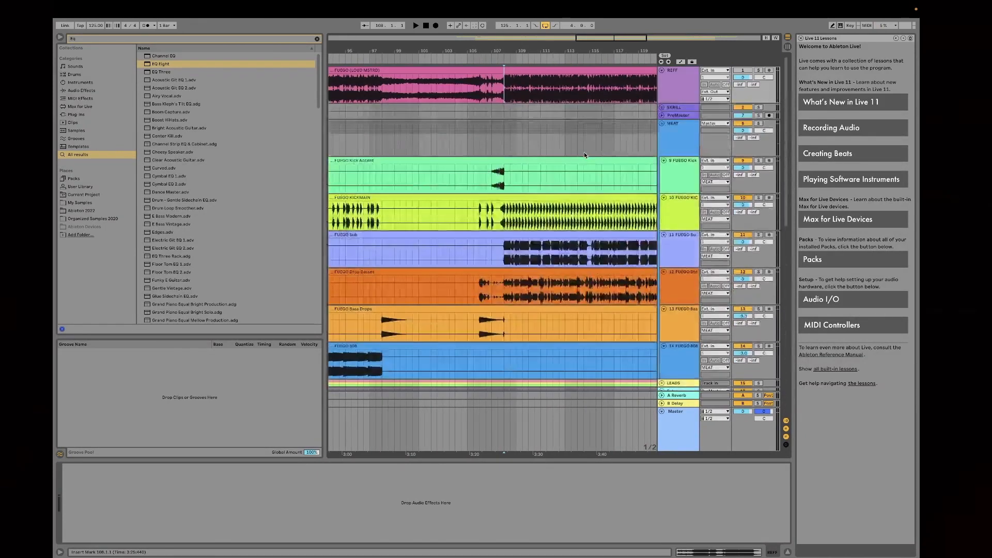
# Step: Fold the MEAT, Extra, Percs, Brass Stabs and FX groups
pyautogui.click(661, 124)
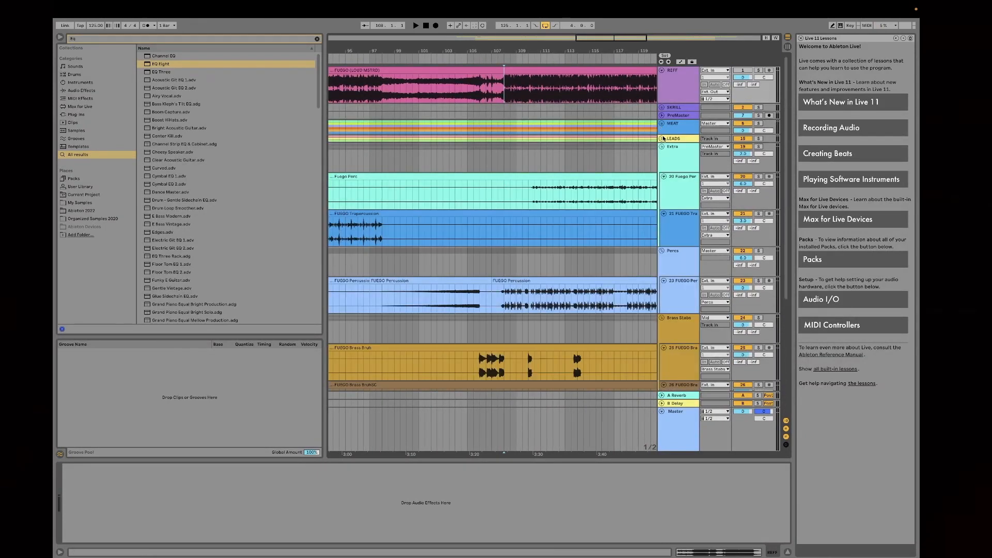
pyautogui.click(661, 147)
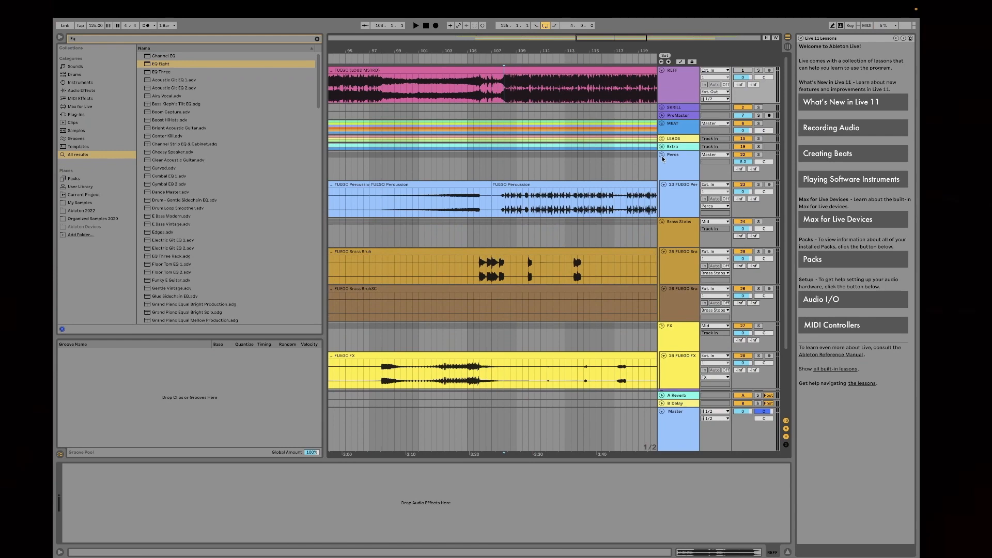
pyautogui.click(662, 155)
pyautogui.click(662, 163)
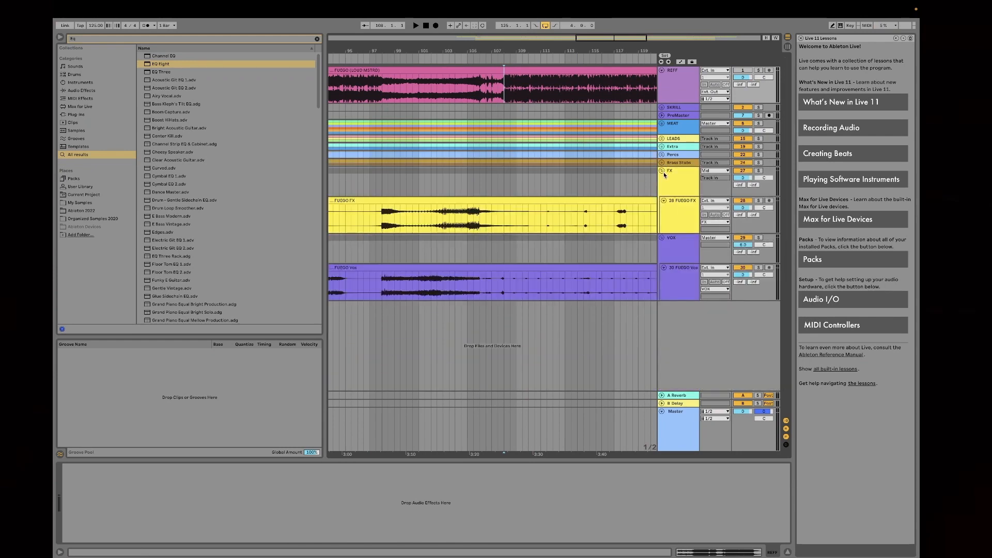
pyautogui.click(662, 171)
# Step: Move the four-bar loop to bar 75, at the first drop
pyautogui.moveTo(541, 53); pyautogui.dragTo(495, 39)
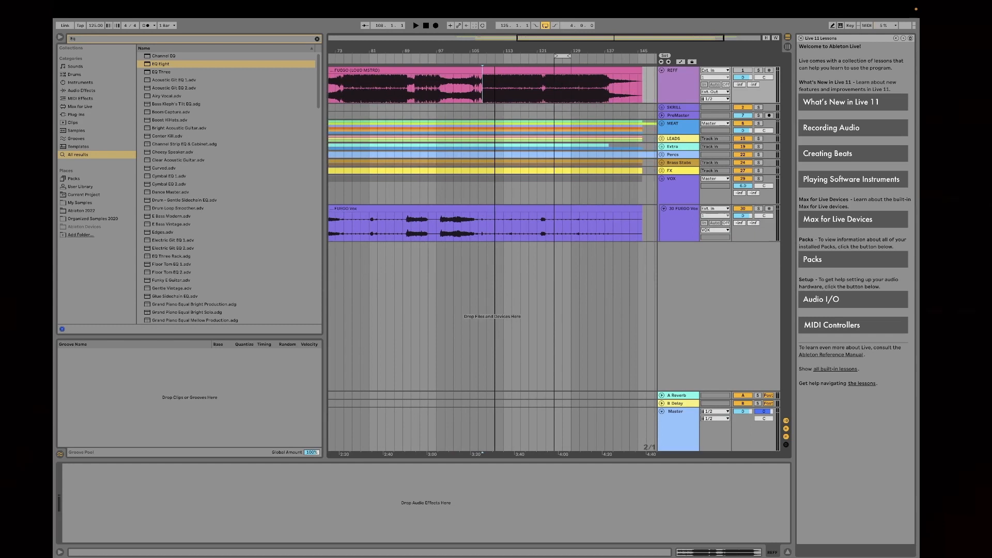
pyautogui.click(562, 56)
pyautogui.hscroll(-3, 575, 151)
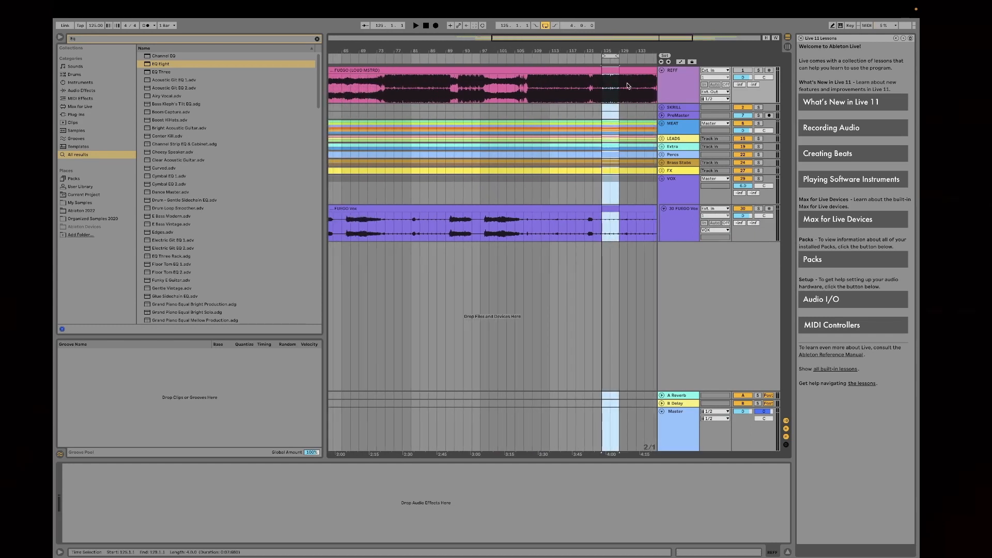
pyautogui.click(610, 57)
pyautogui.moveTo(610, 56); pyautogui.dragTo(451, 78)
pyautogui.press('space')
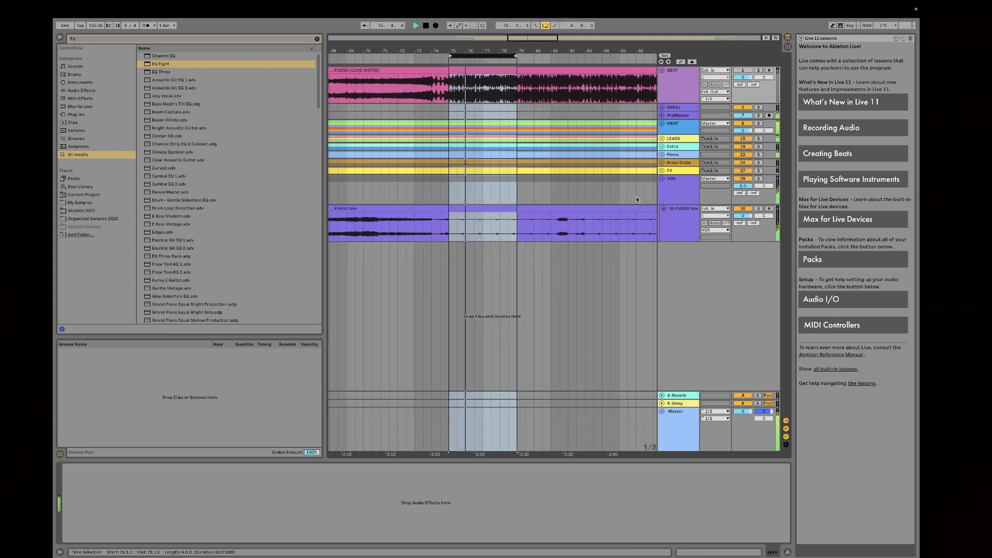
pyautogui.press('space')
pyautogui.click(676, 430)
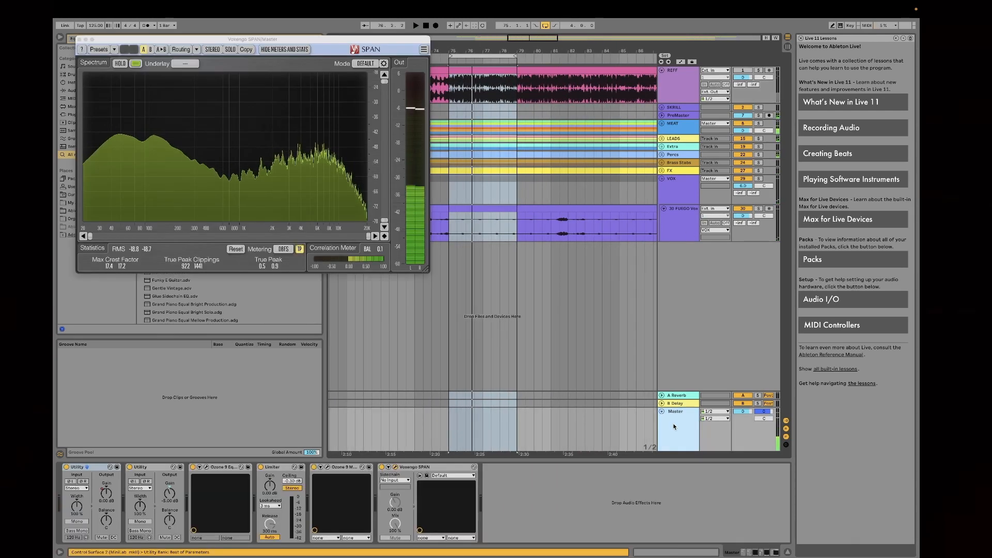
# Step: Examine the Master's two Utility devices and the Ozone 9 Equalizer curve, moving the plug-in windows clear of the tracks
pyautogui.moveTo(289, 41); pyautogui.dragTo(403, 50)
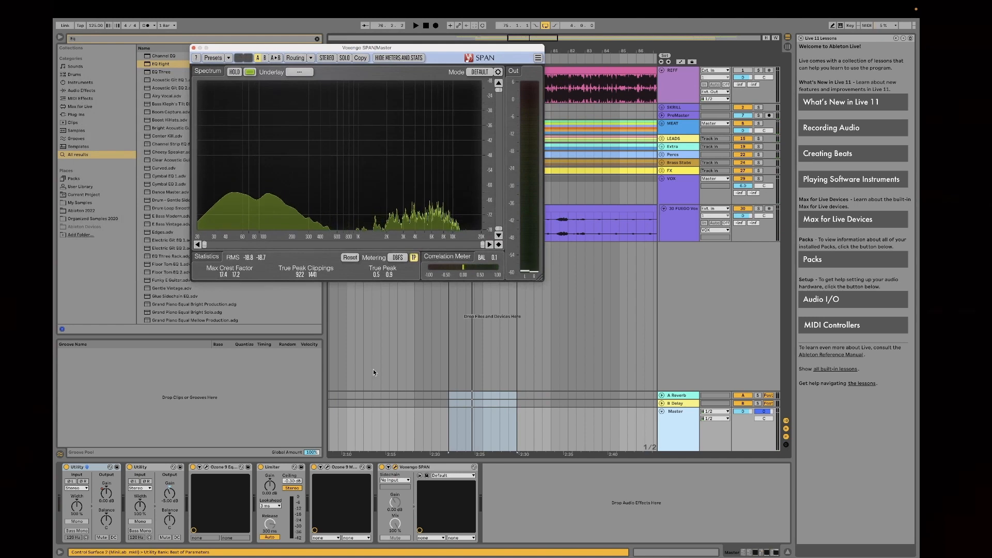
pyautogui.click(159, 469)
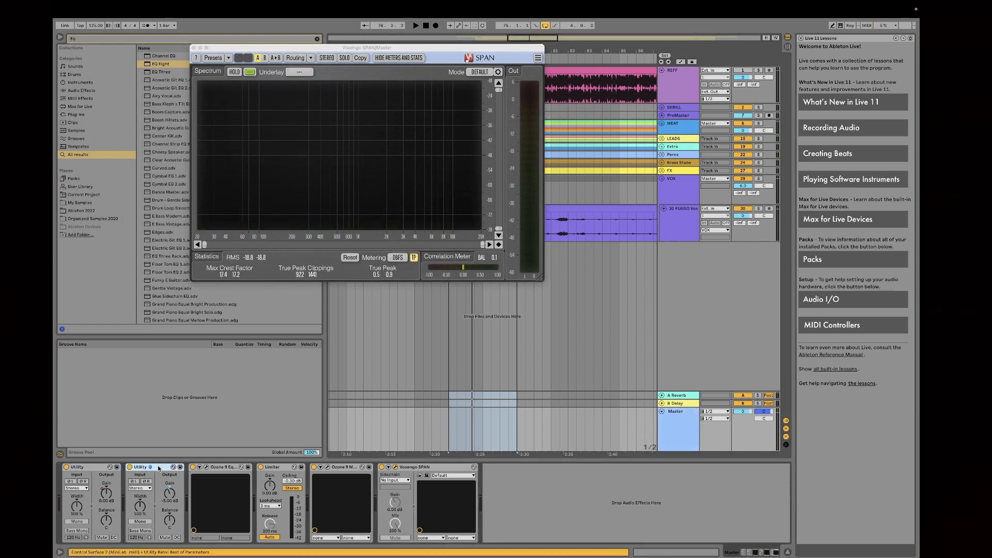
pyautogui.click(97, 468)
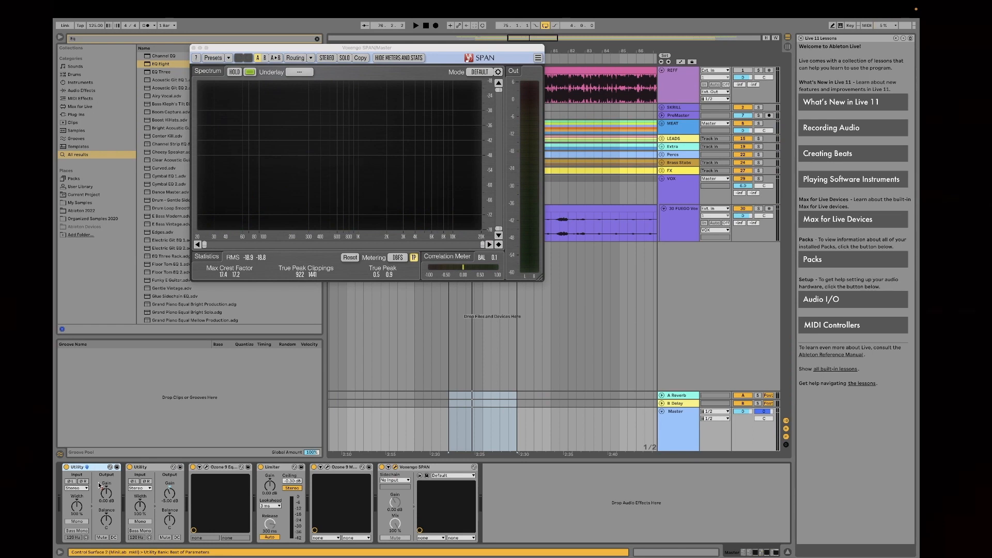
pyautogui.click(162, 467)
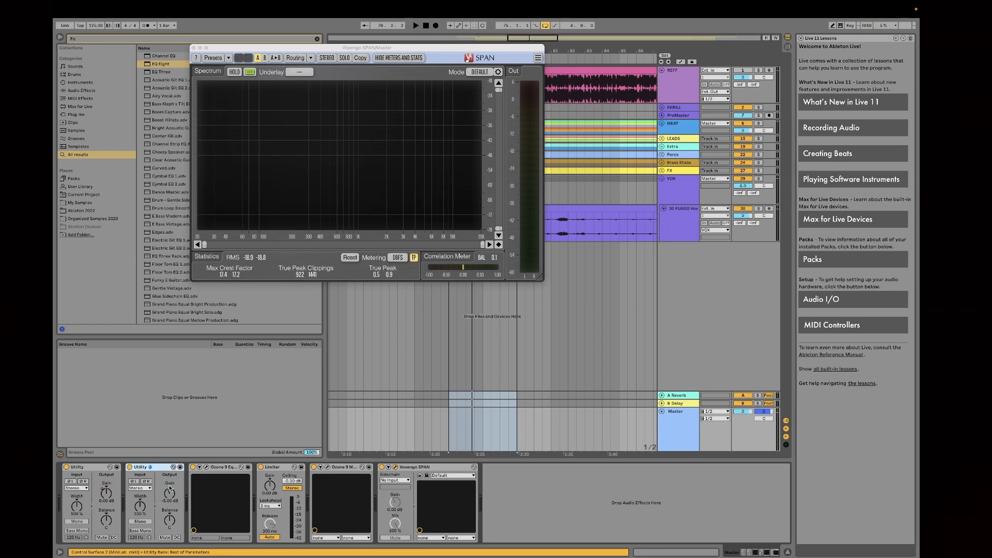
pyautogui.click(206, 468)
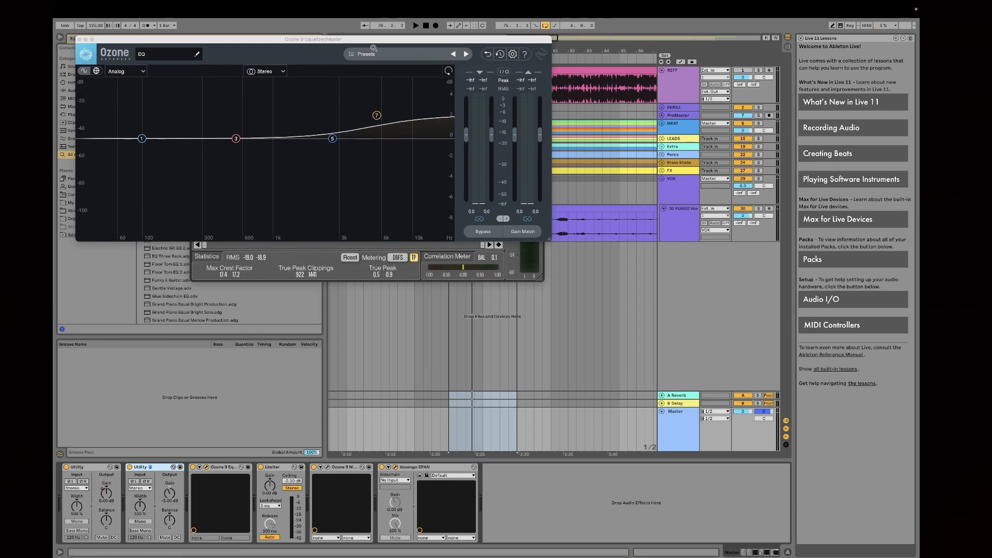
pyautogui.moveTo(373, 41); pyautogui.dragTo(586, 173)
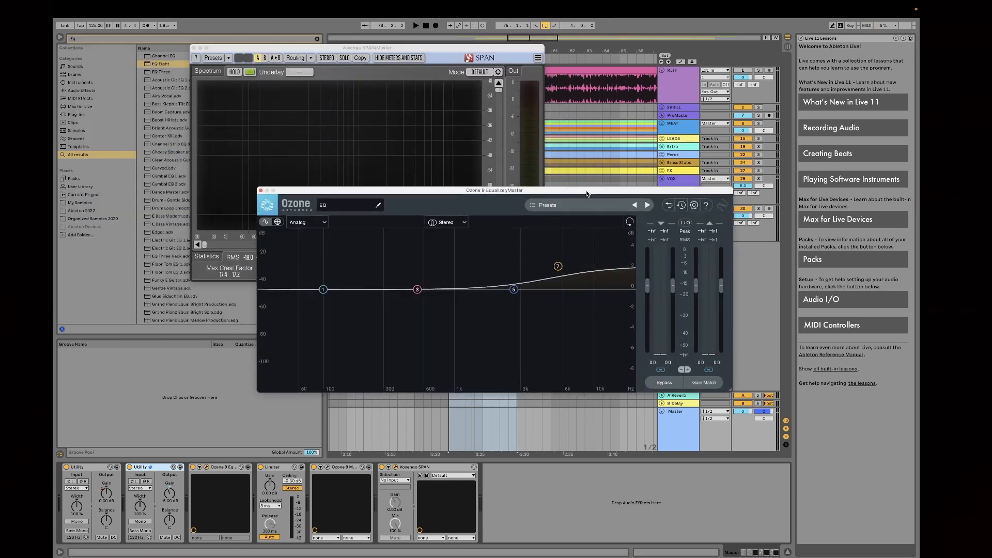
# Step: Examine the Master's Limiter and the Ozone 9 Maximizer settings
pyautogui.click(283, 468)
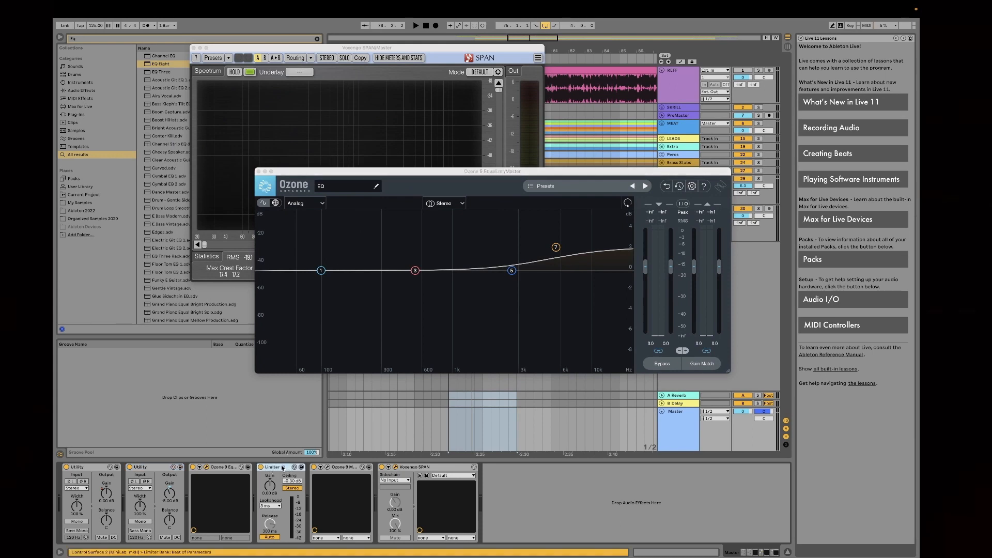
pyautogui.click(327, 467)
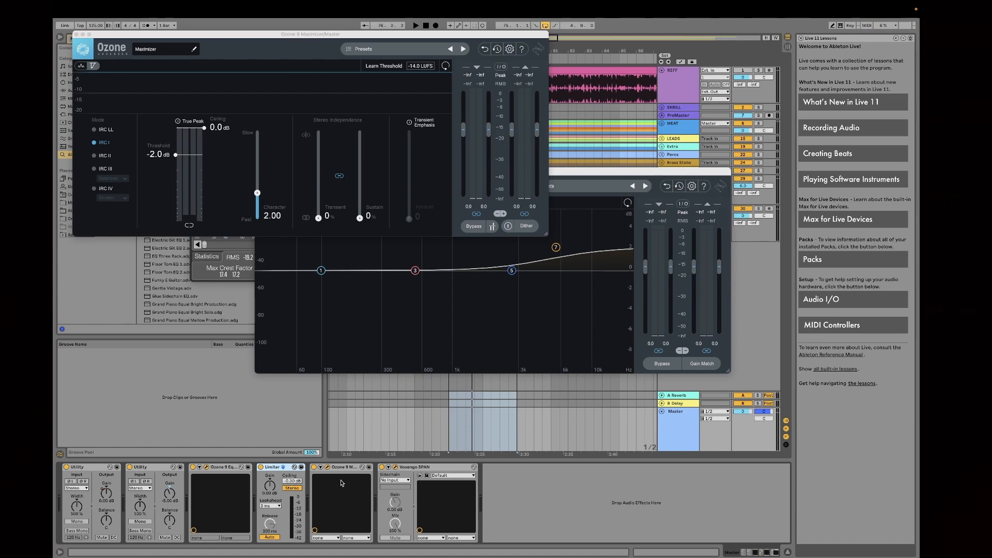
pyautogui.moveTo(260, 36); pyautogui.dragTo(409, 127)
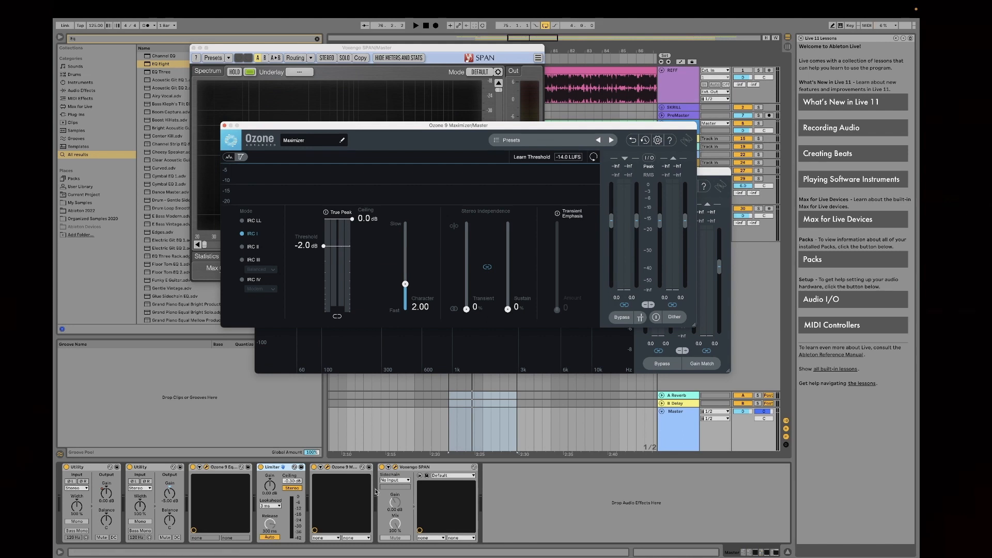
# Step: Play the loop with the SPAN spectrum in front and compare the mix with the soloed REFF track
pyautogui.press('space')
pyautogui.click(396, 468)
pyautogui.click(396, 468)
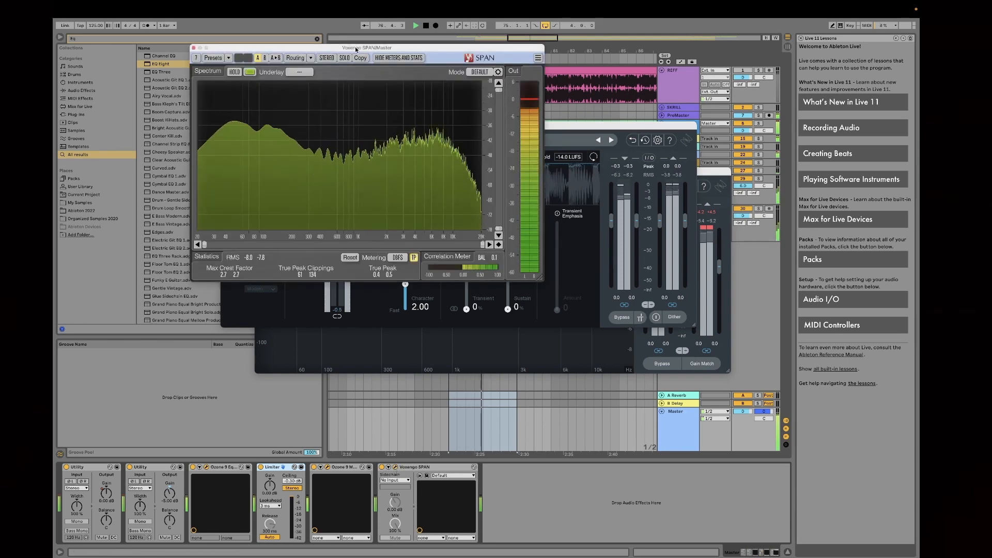
pyautogui.moveTo(356, 55); pyautogui.dragTo(462, 108)
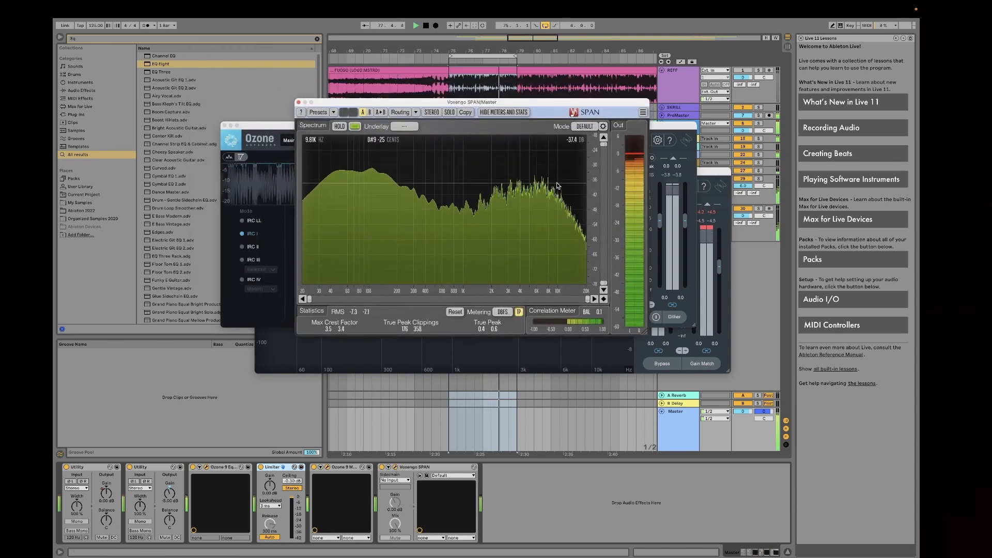
pyautogui.click(757, 70)
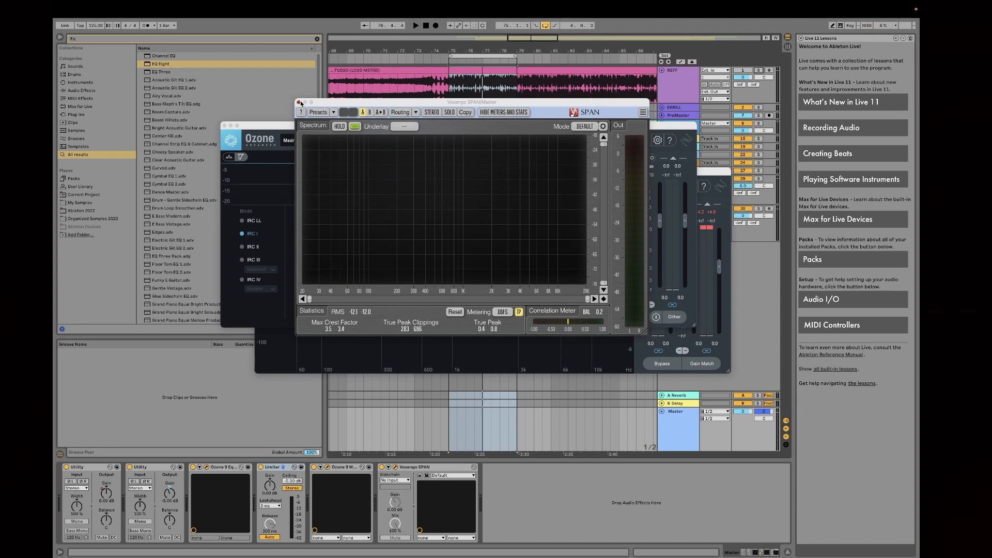
# Step: Close the SPAN, Ozone 9 Maximizer and Ozone 9 Equalizer windows to uncover the arrangement
pyautogui.click(299, 103)
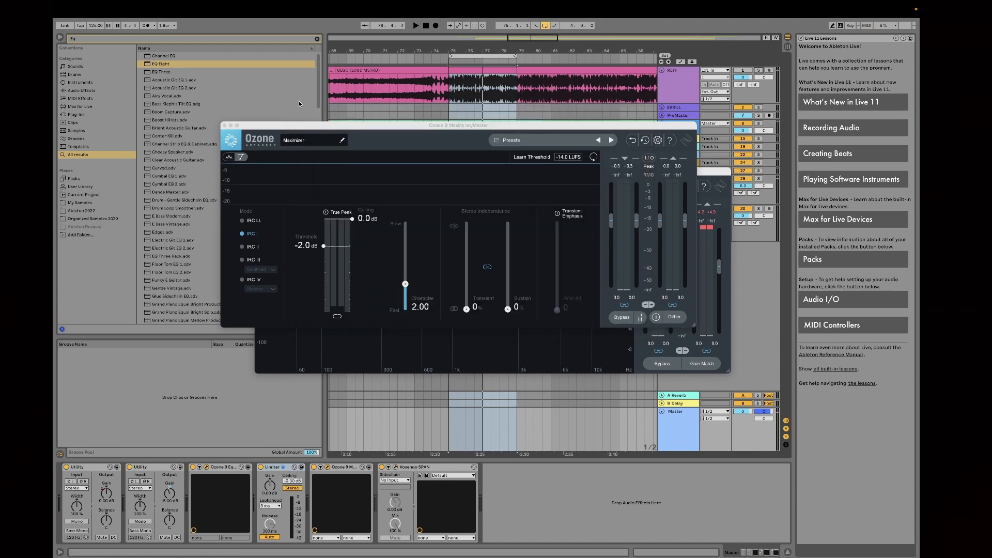
pyautogui.click(225, 126)
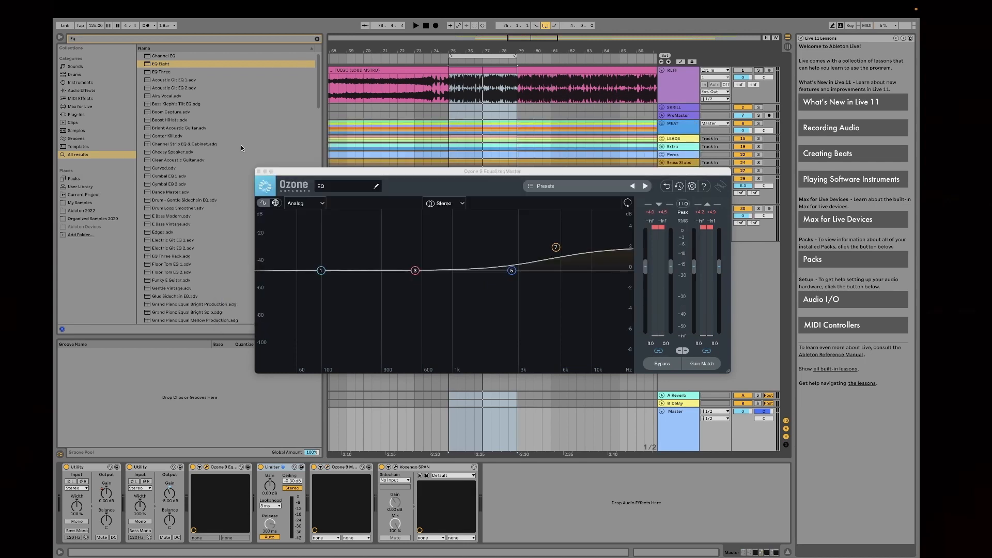
pyautogui.click(259, 172)
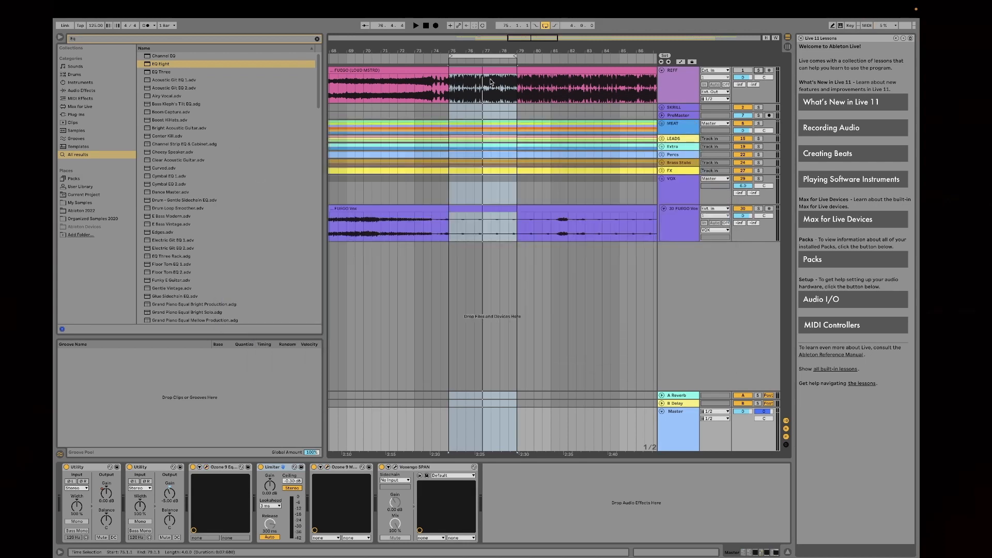
pyautogui.moveTo(477, 48); pyautogui.dragTo(476, 25)
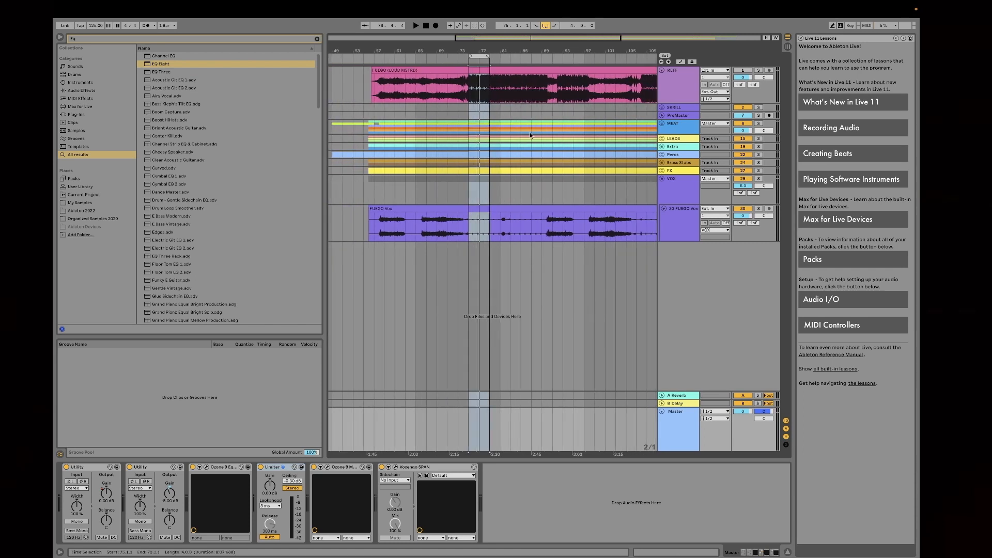